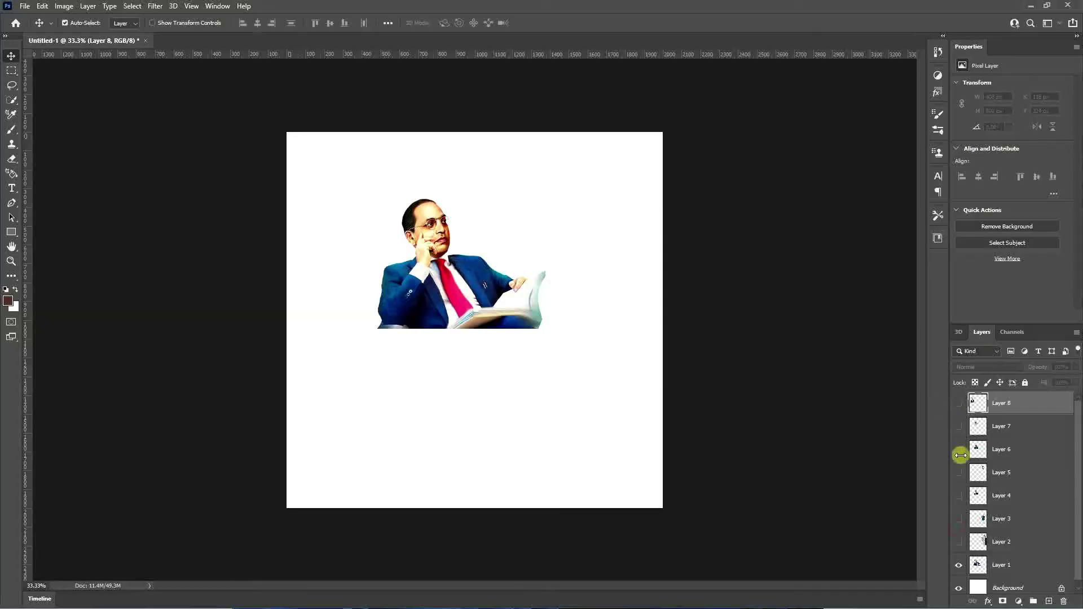
Step: Show Layer 3, move it directly above Layer 1, and group Layers 2 and 4 to 8 above it
{"action": "left_click", "coordinate": [960, 520]}
{"action": "left_click_drag", "start_coordinate": [997, 543], "coordinate": [999, 515]}
{"action": "left_click", "coordinate": [1001, 403], "text": "shift"}
{"action": "key", "text": "ctrl+g"}
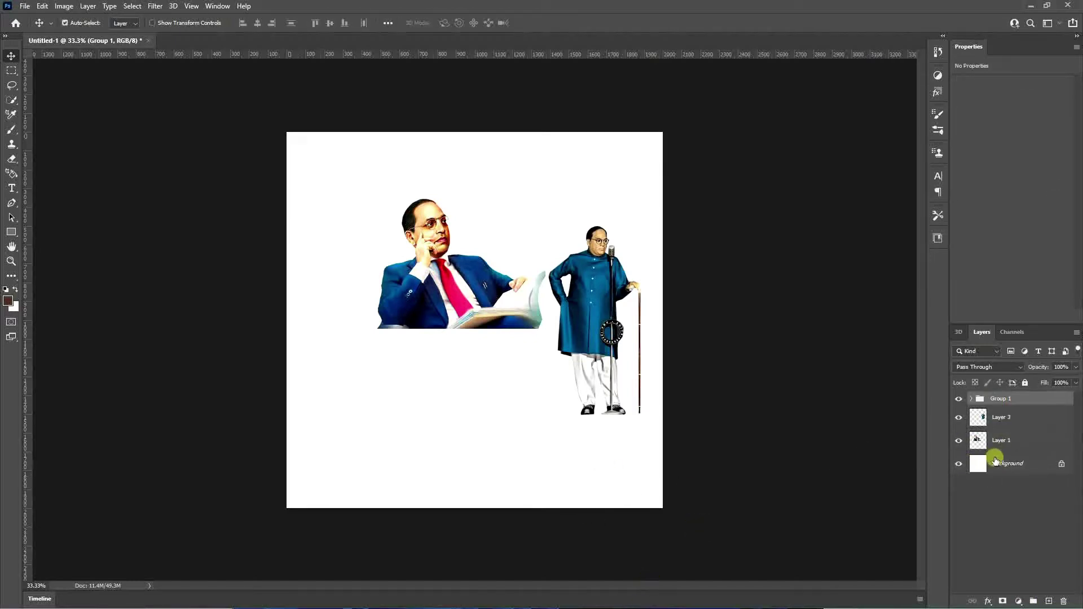
Step: Move the standing figure to the canvas's lower left and enlarge the portrait with the open book to about 1768 × 1333 px, roughly centred
{"action": "left_click_drag", "start_coordinate": [581, 312], "coordinate": [375, 366]}
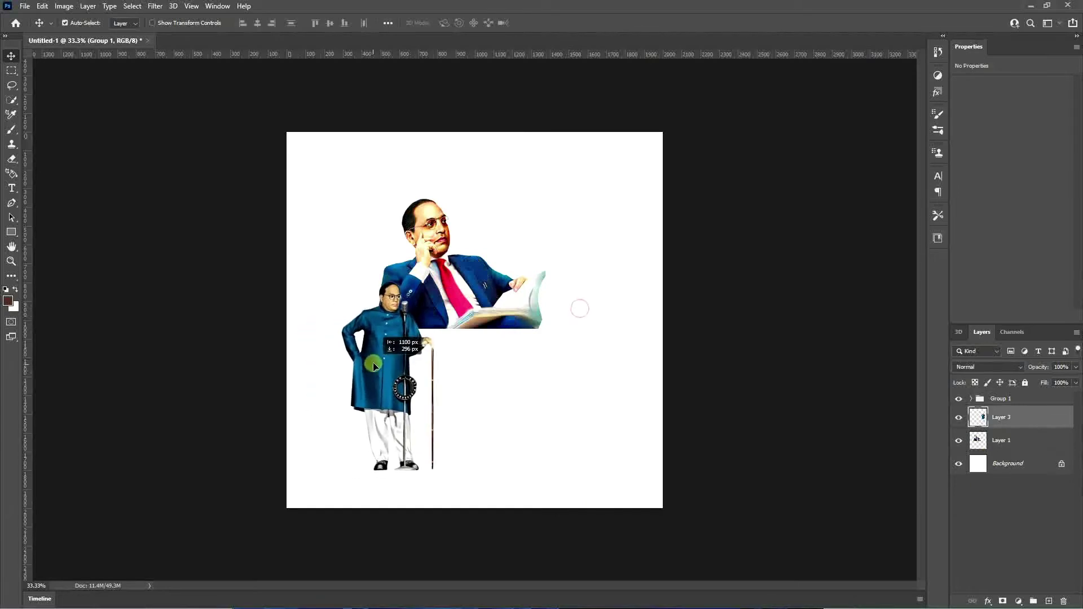
{"action": "left_click", "coordinate": [451, 302]}
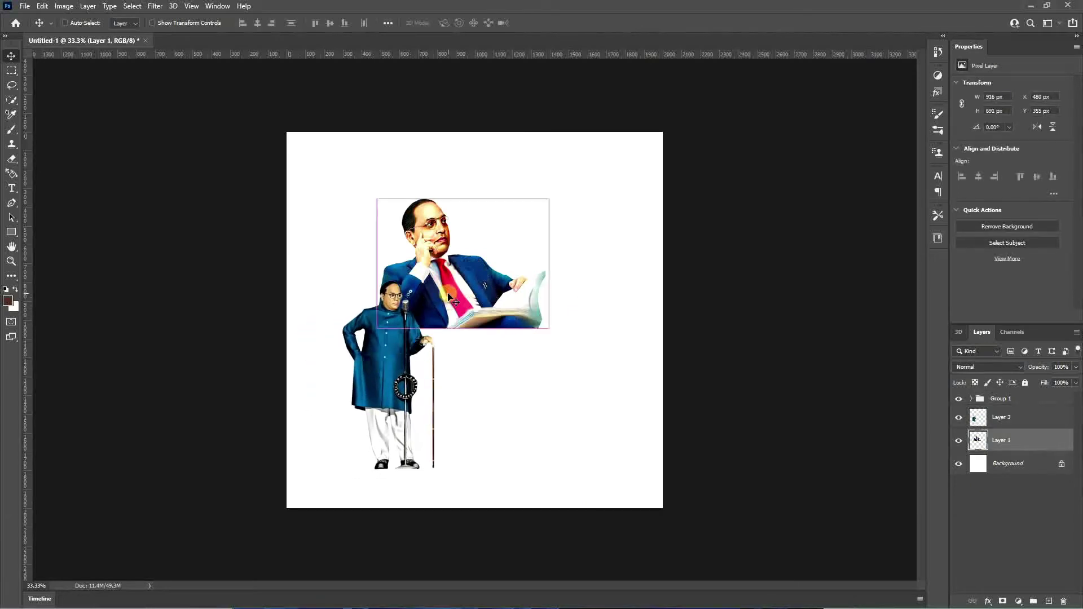
{"action": "key", "text": "ctrl+t"}
{"action": "left_click_drag", "start_coordinate": [582, 278], "coordinate": [625, 285]}
{"action": "left_click_drag", "start_coordinate": [505, 340], "coordinate": [511, 375]}
{"action": "left_click", "coordinate": [563, 23]}
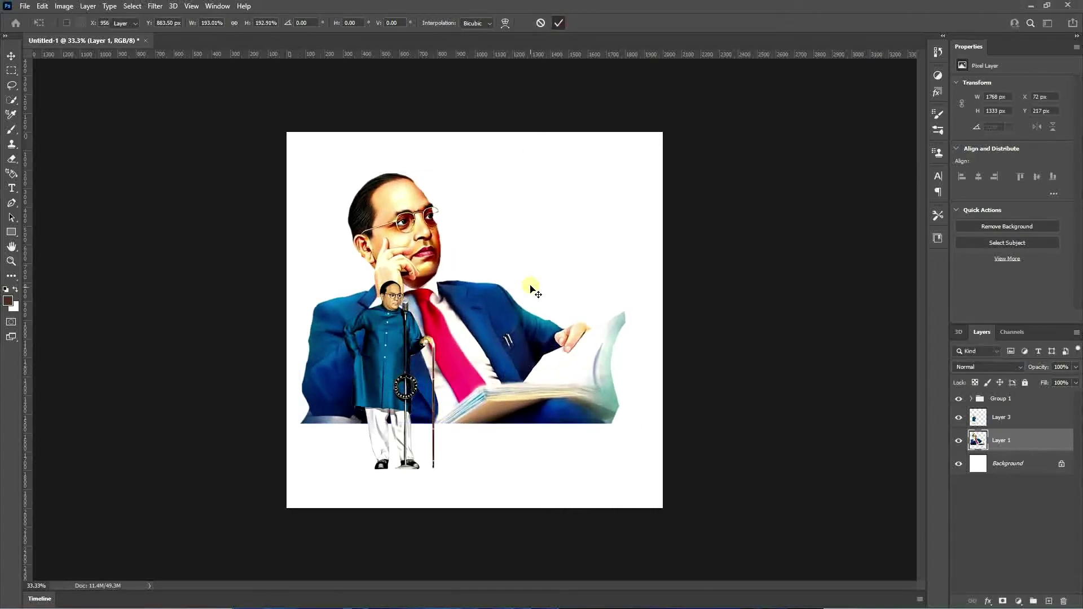
{"action": "left_click_drag", "start_coordinate": [496, 330], "coordinate": [494, 341]}
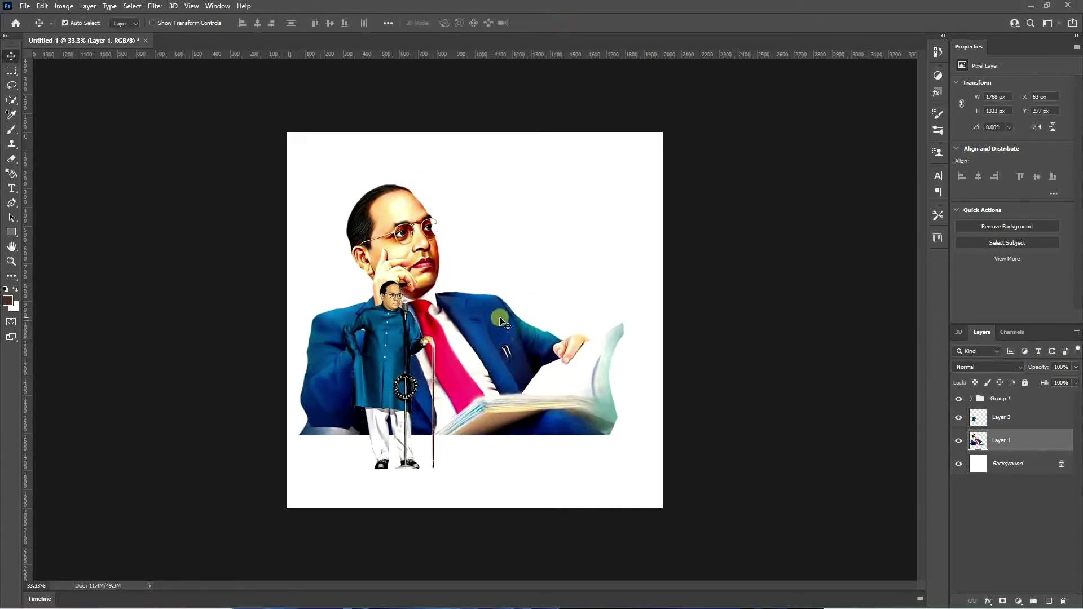
Step: Add a layer mask to the large portrait on Layer 1 and enlarge the black irregular-edged brush to 1000 px
{"action": "key", "text": "ctrl+0"}
{"action": "left_click", "coordinate": [1057, 466]}
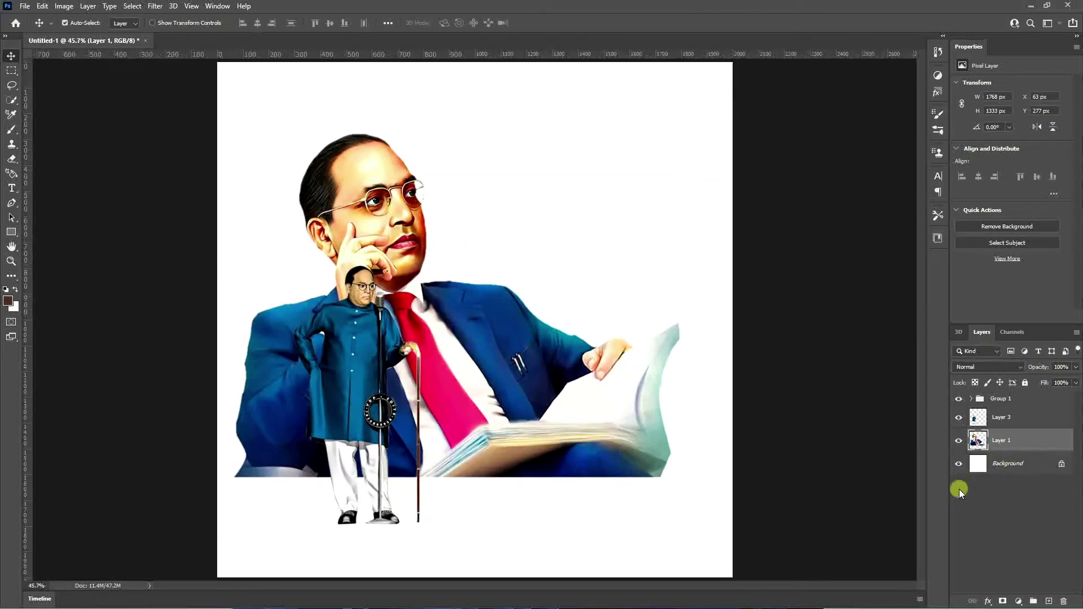
{"action": "left_click", "coordinate": [1003, 601]}
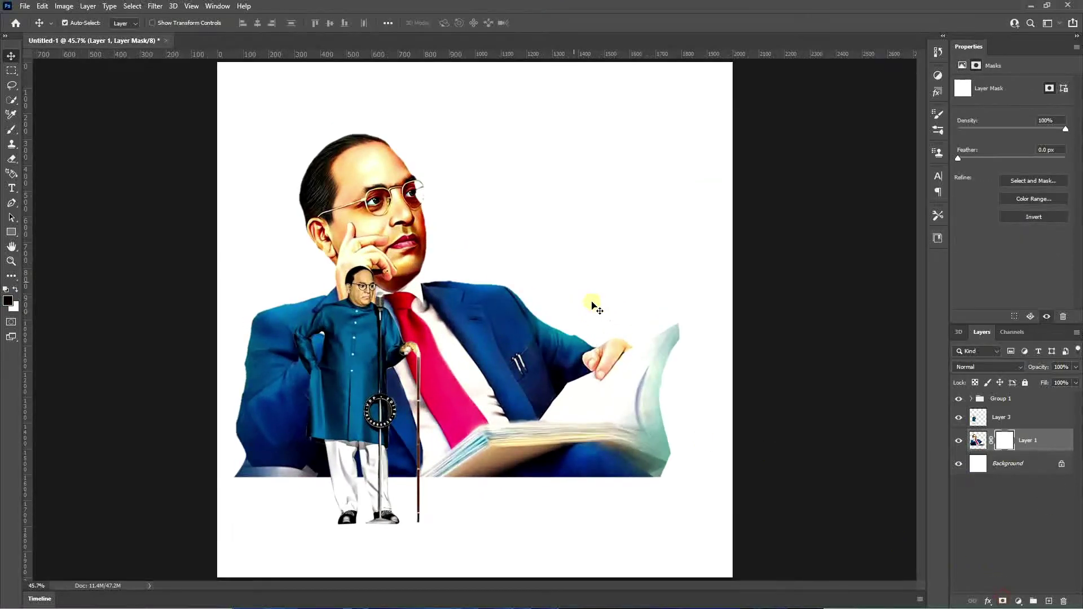
{"action": "key", "text": "b"}
{"action": "right_click", "coordinate": [543, 226]}
{"action": "left_click", "coordinate": [590, 327]}
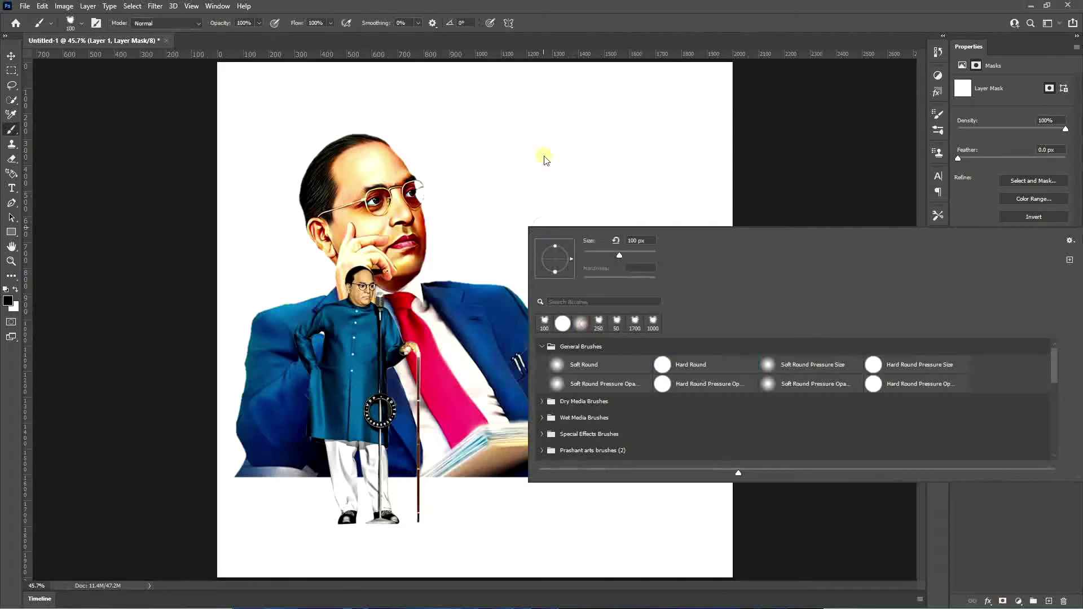
{"action": "left_click", "coordinate": [924, 524]}
{"action": "key", "text": "bracketright"}
{"action": "key", "text": "bracketright"}
{"action": "key", "text": "bracketright"}
{"action": "key", "text": "bracketright"}
{"action": "key", "text": "bracketright"}
{"action": "key", "text": "bracketright"}
{"action": "key", "text": "bracketright"}
{"action": "key", "text": "bracketright"}
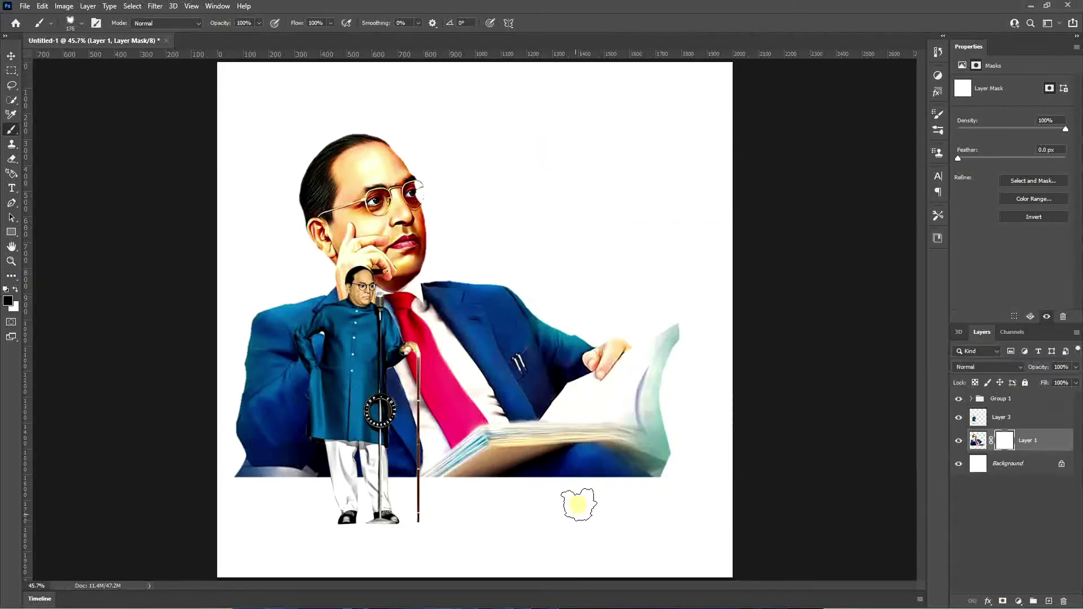
{"action": "key", "text": "bracketright"}
{"action": "key", "text": "bracketright"}
{"action": "key", "text": "bracketright"}
{"action": "key", "text": "bracketright"}
{"action": "key", "text": "bracketright"}
{"action": "key", "text": "bracketright"}
Step: Paint black on Layer 1's mask along the portrait's bottom edge to fade the book and jacket softly into the background
{"action": "left_click", "coordinate": [708, 474]}
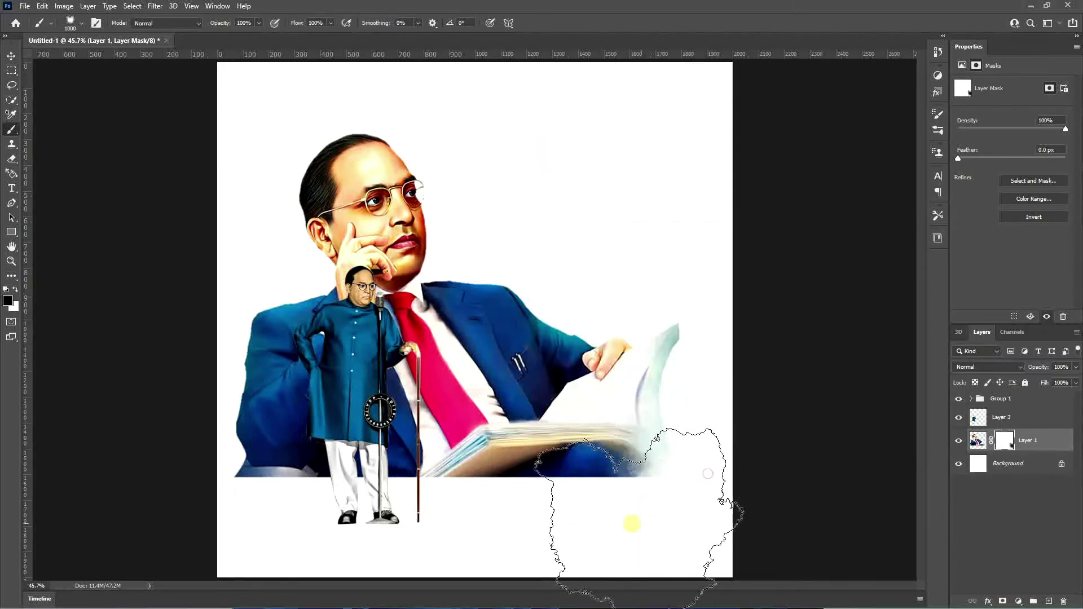
{"action": "left_click", "coordinate": [614, 524]}
{"action": "left_click", "coordinate": [574, 527]}
{"action": "left_click", "coordinate": [447, 538]}
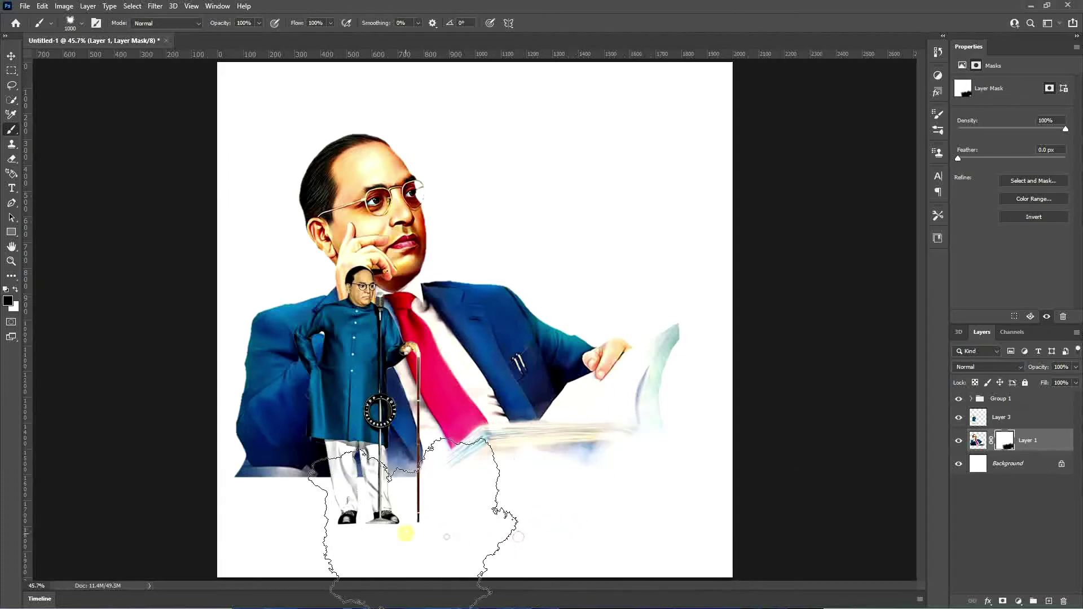
{"action": "left_click", "coordinate": [322, 529]}
{"action": "mouse_move", "coordinate": [318, 529]}
{"action": "left_mouse_down"}
{"action": "mouse_move", "coordinate": [167, 491]}
{"action": "mouse_move", "coordinate": [355, 552]}
{"action": "left_mouse_up"}
{"action": "left_click", "coordinate": [376, 557]}
{"action": "left_click", "coordinate": [407, 557]}
{"action": "left_click", "coordinate": [474, 560]}
{"action": "left_click", "coordinate": [513, 558]}
{"action": "left_click", "coordinate": [573, 556]}
{"action": "left_click", "coordinate": [718, 510]}
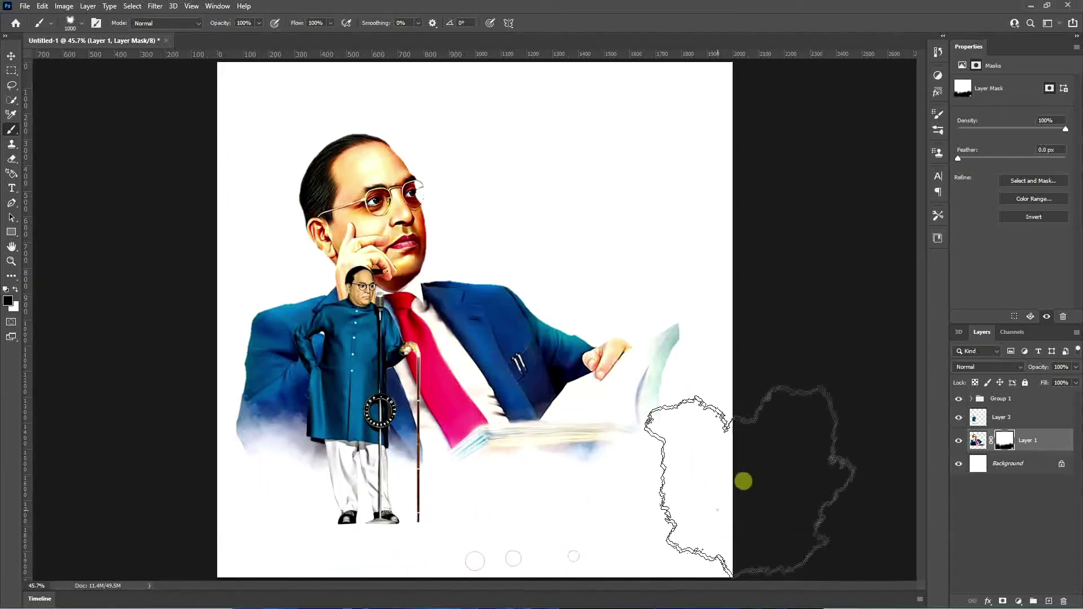
{"action": "left_click", "coordinate": [745, 473]}
{"action": "mouse_move", "coordinate": [687, 481]}
{"action": "left_mouse_down"}
{"action": "mouse_move", "coordinate": [126, 409]}
{"action": "mouse_move", "coordinate": [152, 399]}
{"action": "mouse_move", "coordinate": [150, 389]}
{"action": "mouse_move", "coordinate": [181, 508]}
{"action": "left_mouse_up"}
Step: Move the masked portrait about 123 px left and 24 px up, and nudge the standing figure slightly up and left
{"action": "left_click", "coordinate": [11, 55]}
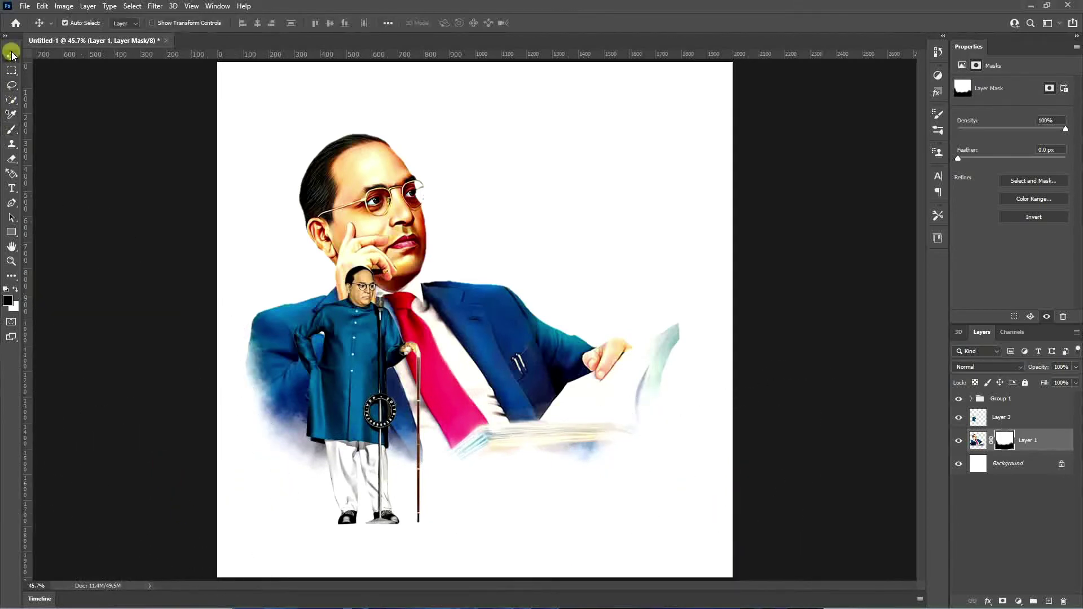
{"action": "left_click_drag", "start_coordinate": [560, 392], "coordinate": [520, 386]}
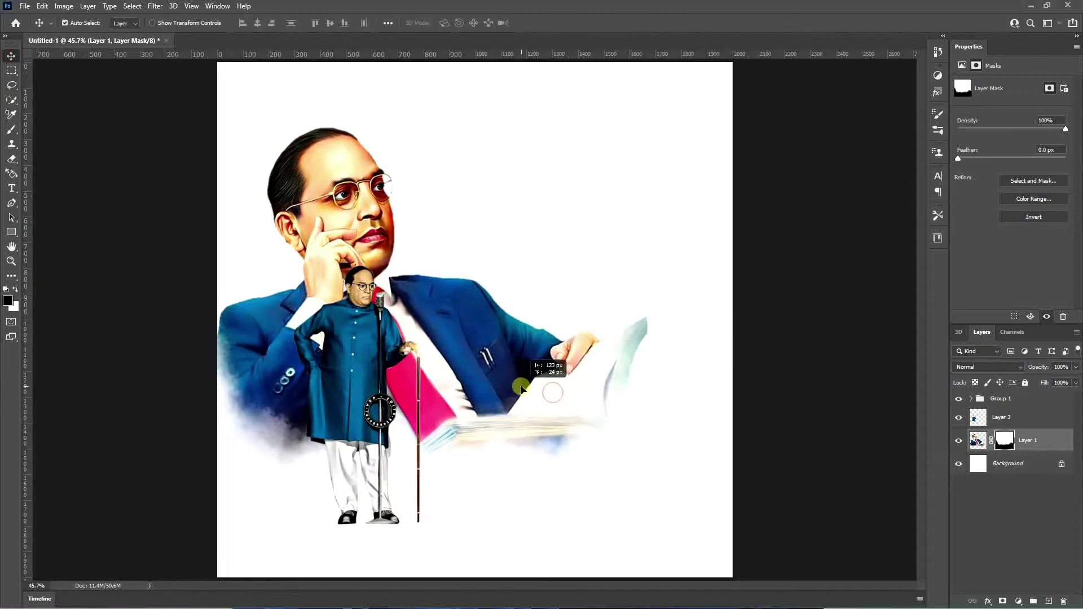
{"action": "left_click_drag", "start_coordinate": [371, 453], "coordinate": [365, 444]}
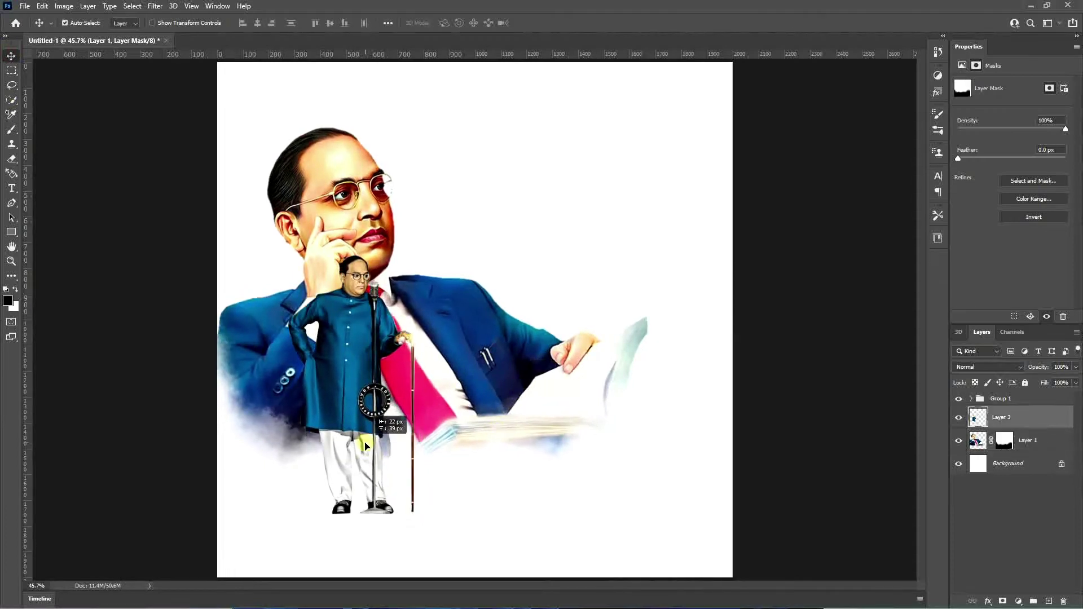
Step: Expand Group 1, show the chair-seated figure on Layer 7 and move that layer to the bottom of the group
{"action": "left_click", "coordinate": [972, 399]}
{"action": "left_click", "coordinate": [959, 418]}
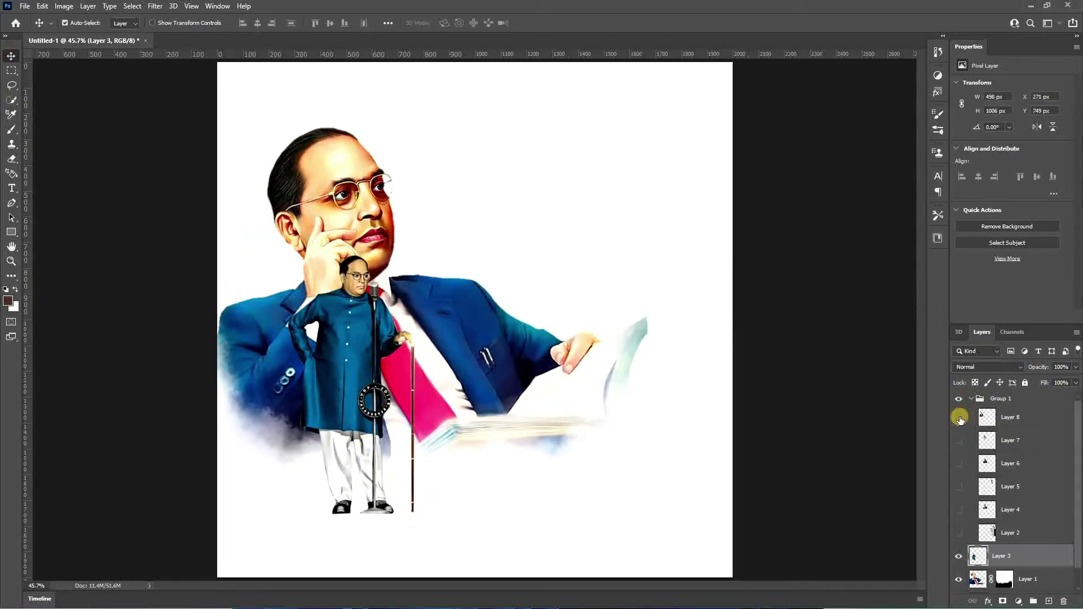
{"action": "left_click", "coordinate": [961, 440]}
{"action": "left_click", "coordinate": [961, 440]}
{"action": "left_click", "coordinate": [960, 441]}
{"action": "left_click_drag", "start_coordinate": [979, 442], "coordinate": [995, 521]}
Step: Preview the hidden pictures on Layers 6, 5, 4 and 2 one by one, and collapse Group 1
{"action": "left_click", "coordinate": [960, 441]}
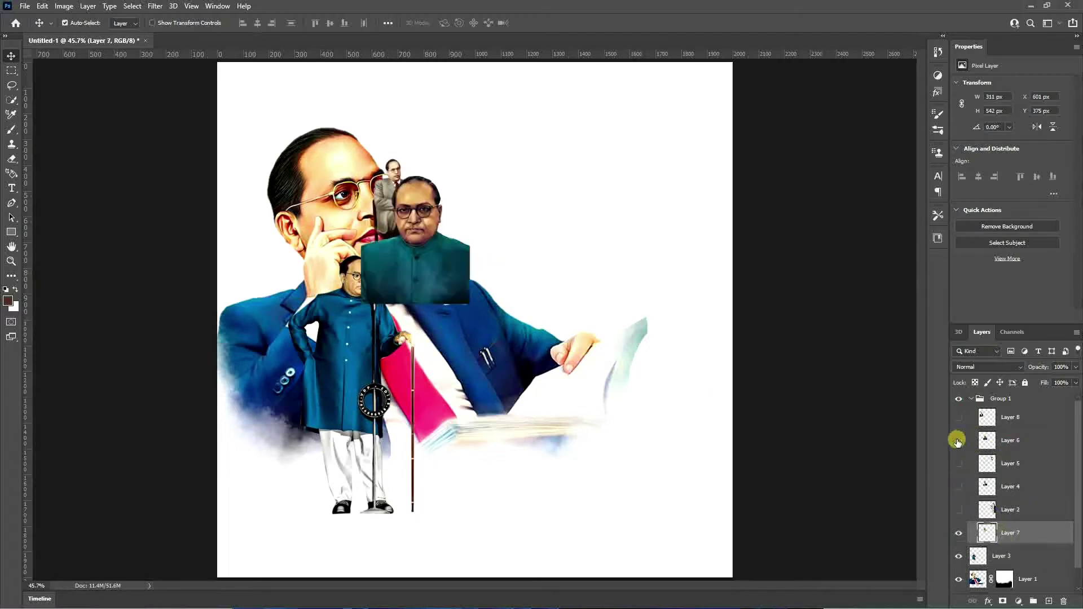
{"action": "left_click", "coordinate": [960, 441]}
{"action": "left_click", "coordinate": [960, 464]}
{"action": "left_click", "coordinate": [960, 464]}
{"action": "left_click", "coordinate": [960, 482]}
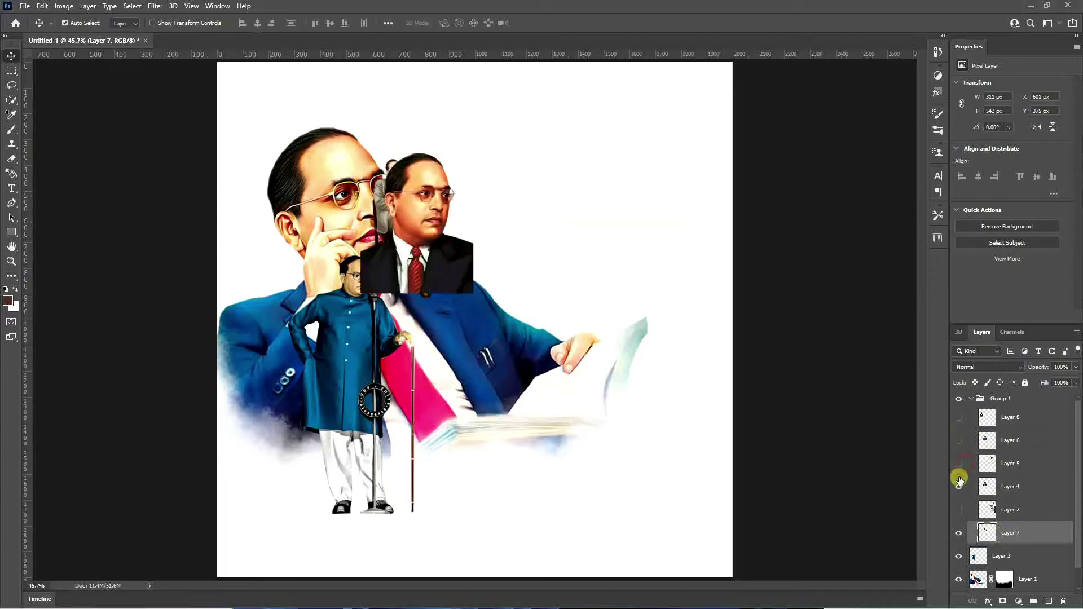
{"action": "left_click", "coordinate": [960, 483]}
{"action": "left_click", "coordinate": [960, 510]}
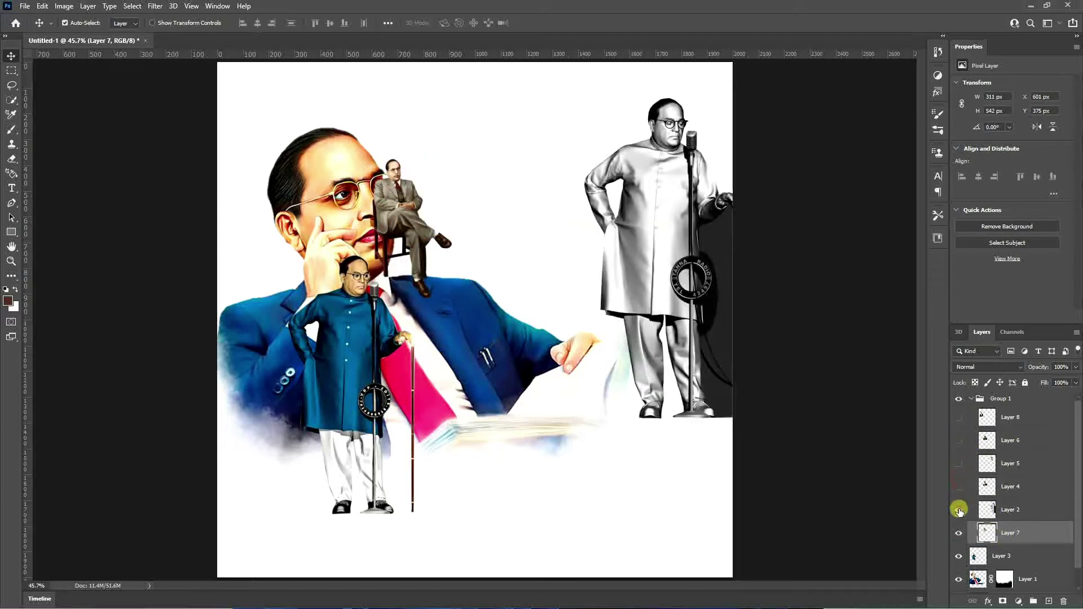
{"action": "left_click", "coordinate": [960, 511]}
{"action": "left_click", "coordinate": [971, 401]}
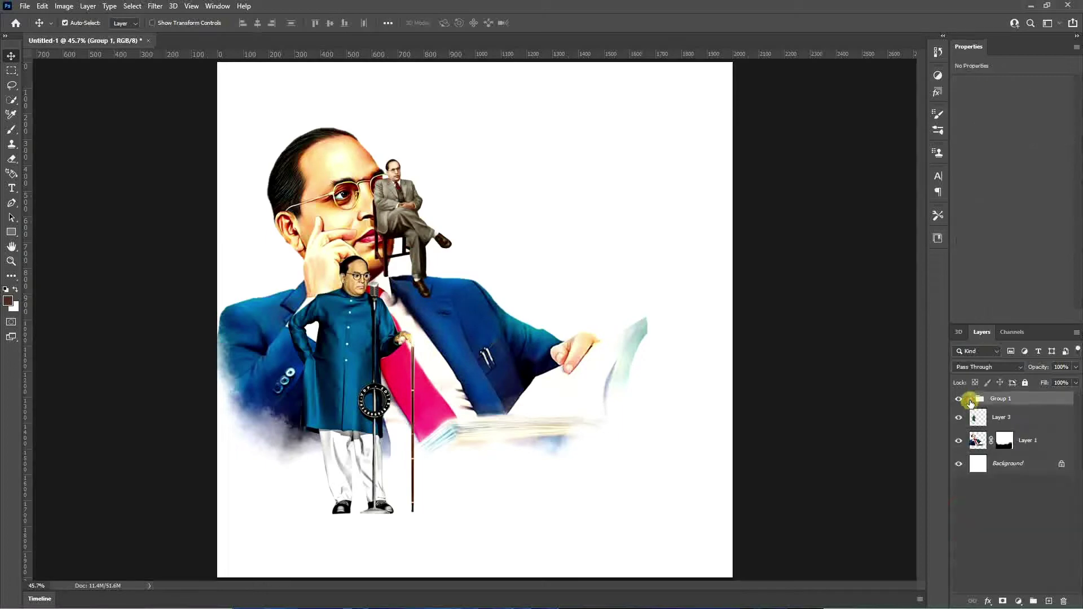
Step: Move the chair-seated figure to the lower left of the portrait and enlarge it to about 503 × 877 px
{"action": "left_click_drag", "start_coordinate": [415, 225], "coordinate": [309, 447]}
{"action": "key", "text": "ctrl+t"}
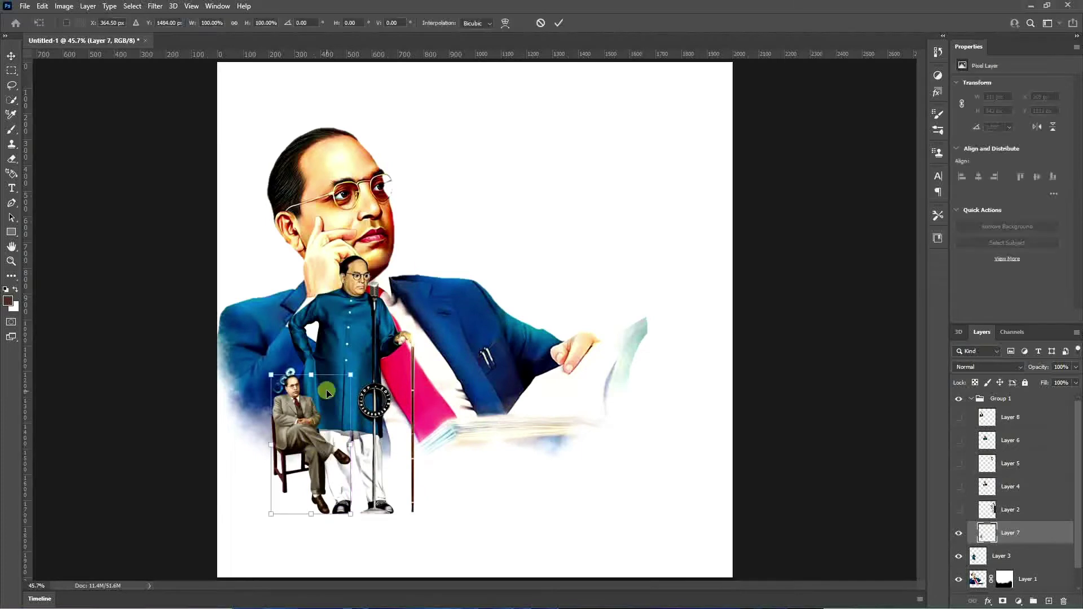
{"action": "left_click_drag", "start_coordinate": [348, 373], "coordinate": [400, 288]}
{"action": "left_click", "coordinate": [556, 24]}
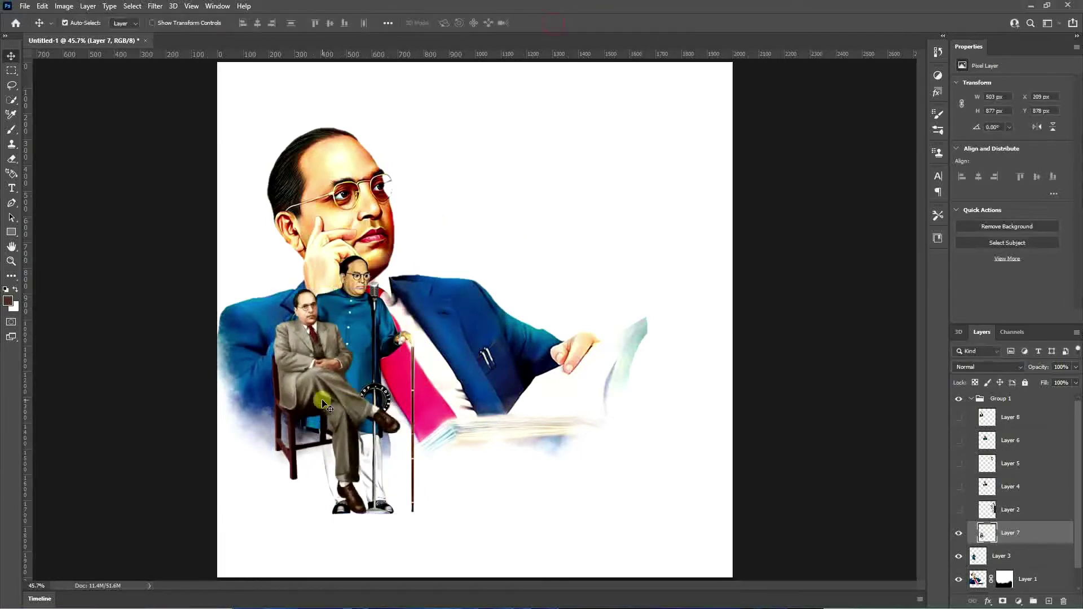
Step: Arrange the seated figure at the lower left with the standing figure to its right, and raise the large portrait behind them
{"action": "left_click_drag", "start_coordinate": [322, 399], "coordinate": [303, 427]}
{"action": "left_click_drag", "start_coordinate": [365, 359], "coordinate": [418, 359]}
{"action": "left_click_drag", "start_coordinate": [303, 434], "coordinate": [307, 404]}
{"action": "left_click_drag", "start_coordinate": [395, 390], "coordinate": [390, 390]}
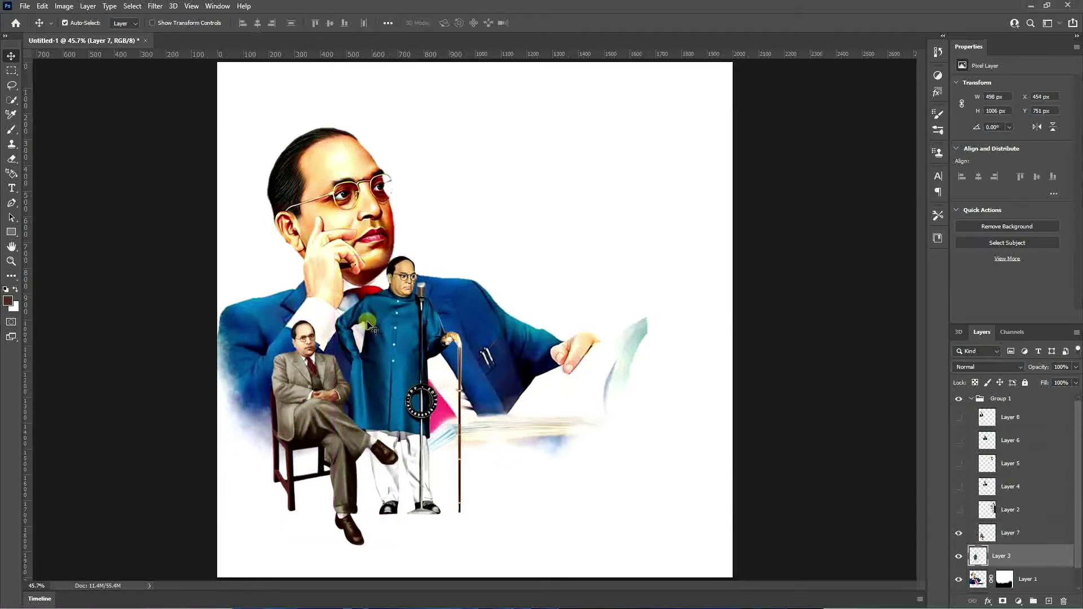
{"action": "left_click_drag", "start_coordinate": [359, 254], "coordinate": [361, 237]}
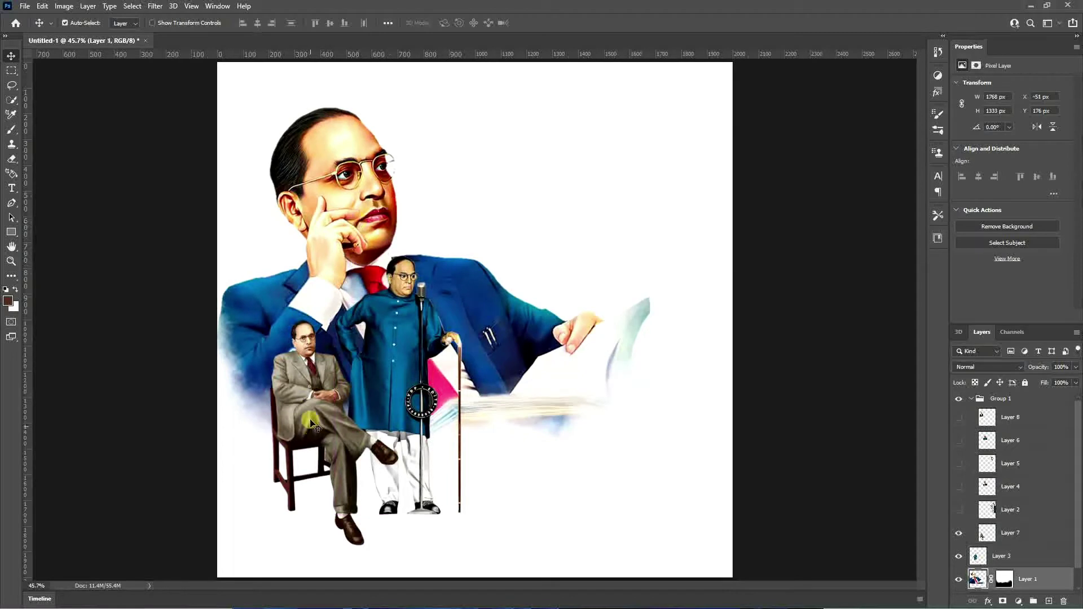
{"action": "left_click_drag", "start_coordinate": [313, 426], "coordinate": [313, 411]}
{"action": "left_click_drag", "start_coordinate": [403, 395], "coordinate": [410, 395]}
Step: Move Layer 7 out of Group 1 so it sits directly above Layer 3
{"action": "scroll", "coordinate": [1022, 576], "scroll_direction": "down", "scroll_amount": 1}
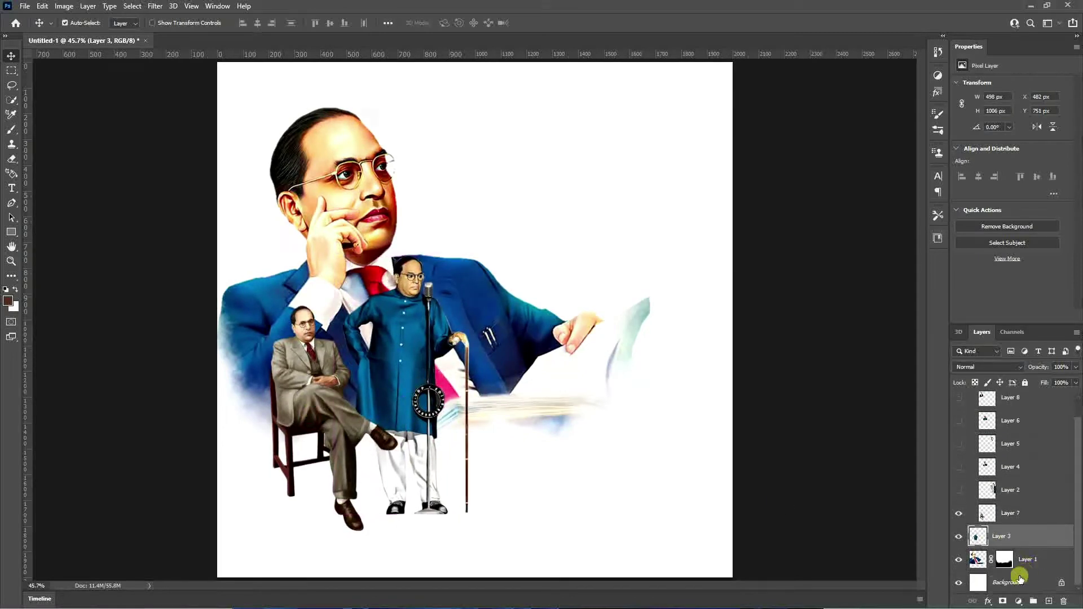
{"action": "left_click", "coordinate": [1016, 580]}
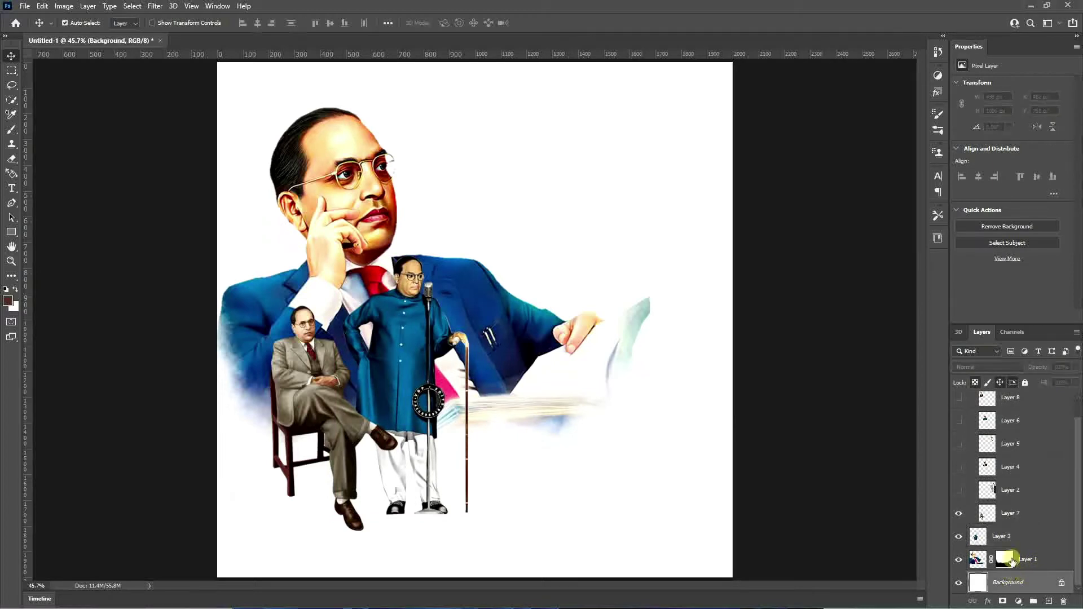
{"action": "mouse_move", "coordinate": [1012, 513]}
{"action": "left_mouse_down"}
{"action": "mouse_move", "coordinate": [1014, 541]}
{"action": "mouse_move", "coordinate": [1000, 502]}
{"action": "left_mouse_up"}
{"action": "scroll", "coordinate": [961, 402], "scroll_direction": "up", "scroll_amount": 1}
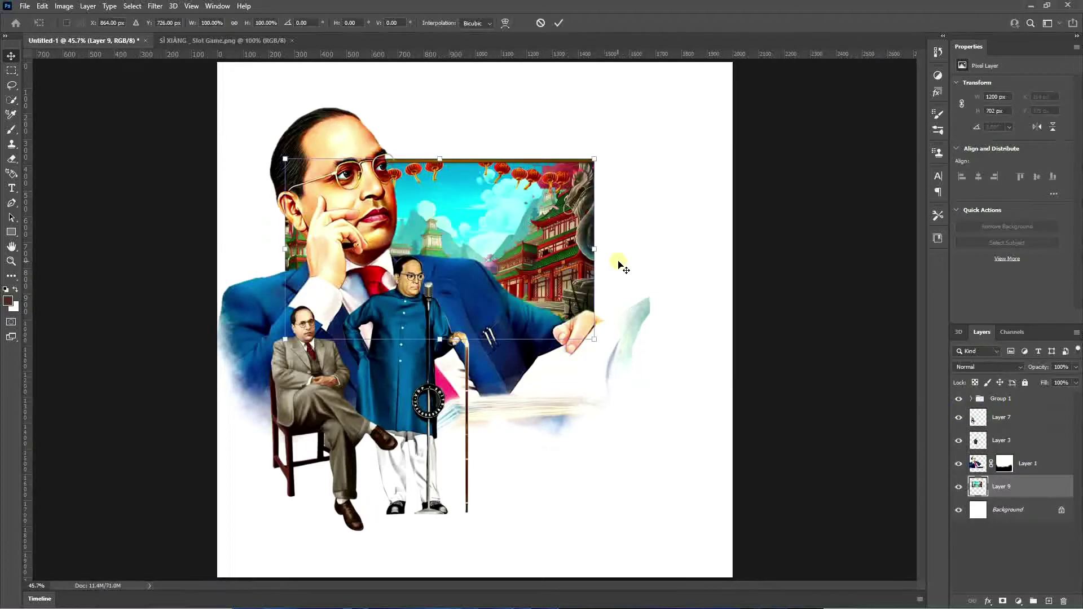
Step: Scale the temple artwork above the Background to about 344% and position it so it fills the whole canvas behind the figures
{"action": "left_click_drag", "start_coordinate": [593, 244], "coordinate": [974, 299]}
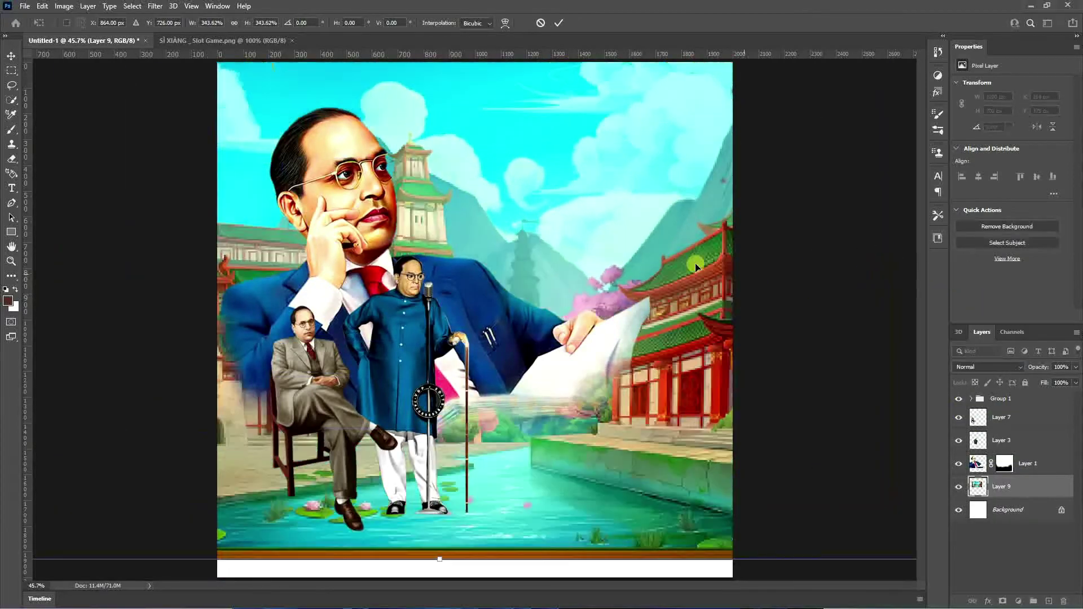
{"action": "left_click_drag", "start_coordinate": [665, 264], "coordinate": [498, 290]}
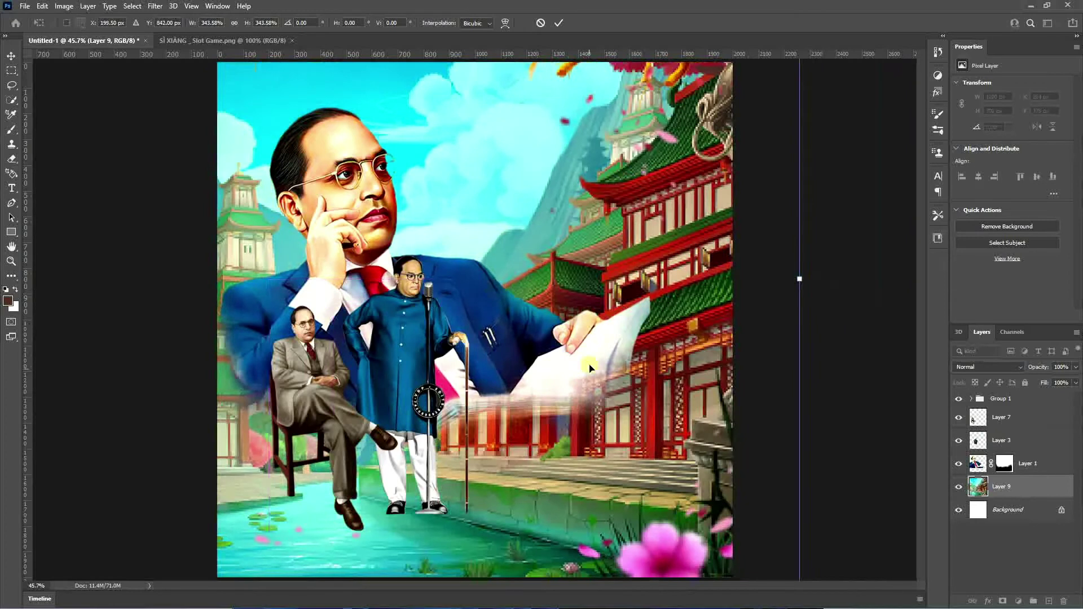
{"action": "left_click", "coordinate": [559, 22]}
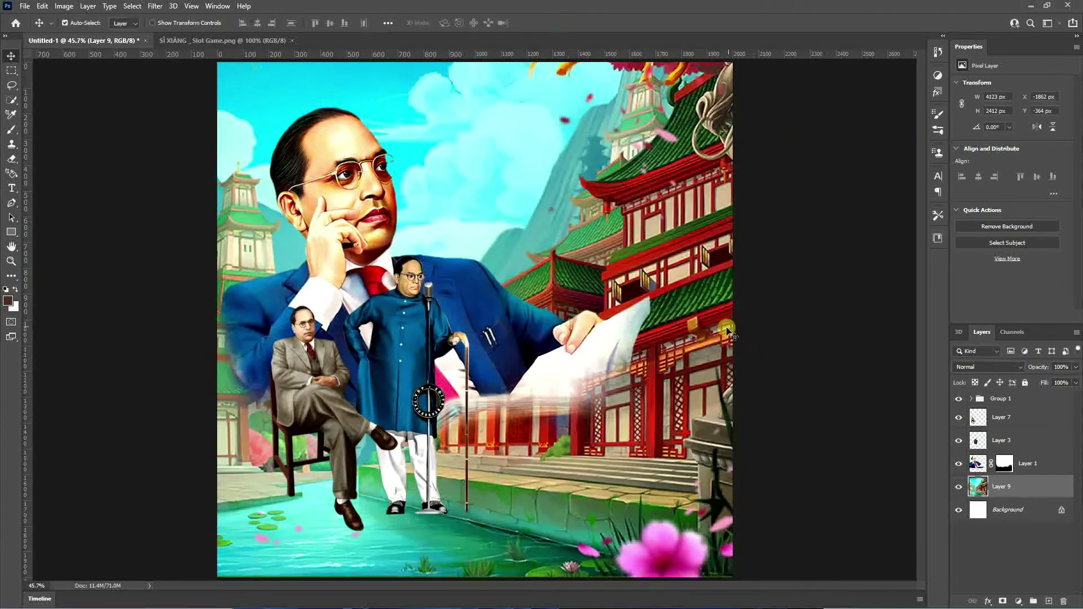
Step: Flip the temple artwork on Layer 9 horizontally and reposition it so the pagoda stands to the right of the portrait
{"action": "key", "text": "ctrl+t"}
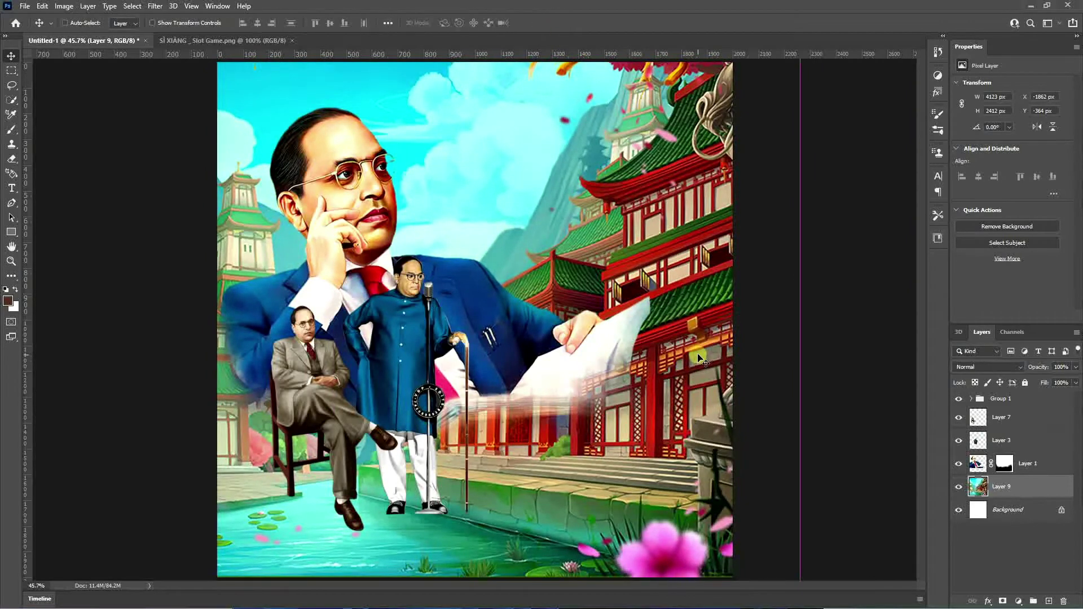
{"action": "right_click", "coordinate": [690, 342]}
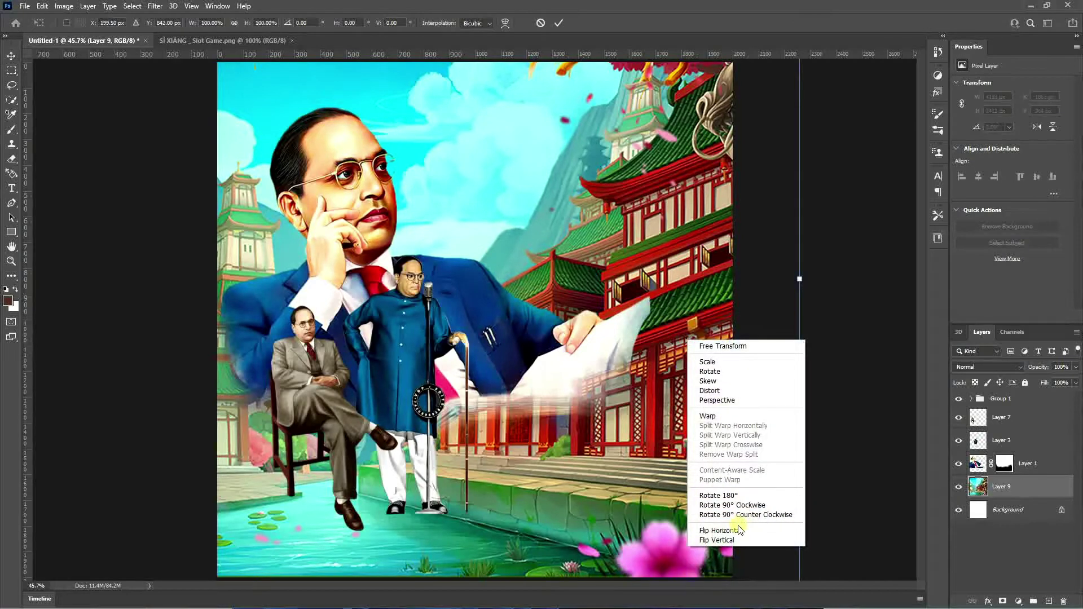
{"action": "left_click", "coordinate": [716, 531]}
{"action": "left_click_drag", "start_coordinate": [614, 425], "coordinate": [590, 372]}
{"action": "left_click_drag", "start_coordinate": [598, 215], "coordinate": [605, 249]}
{"action": "left_click", "coordinate": [557, 22]}
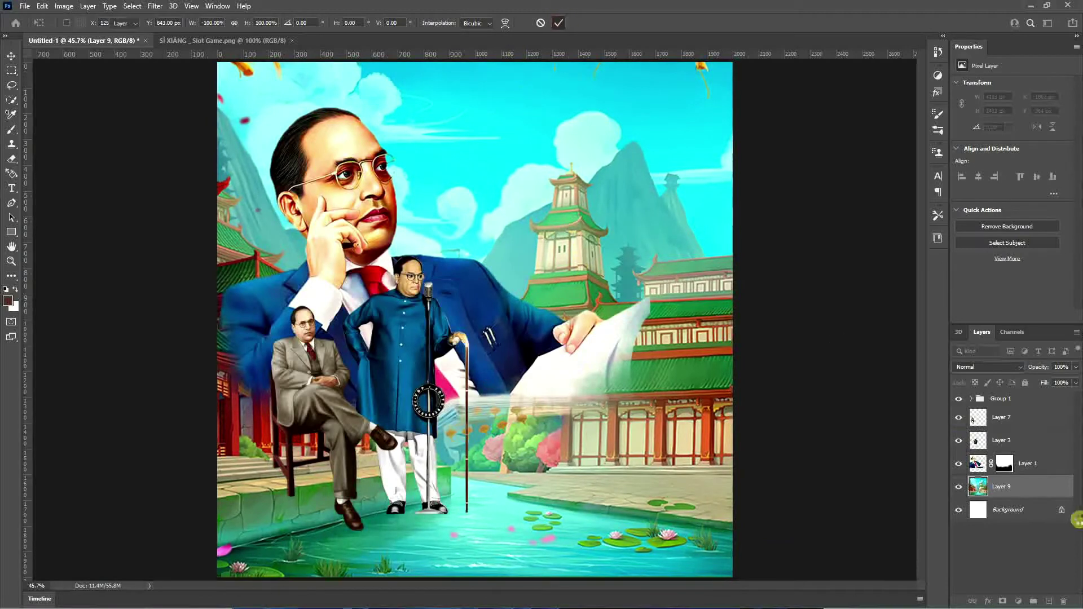
Step: Create a new layer above Layer 9 and paint large white cloud-brush strokes around the canvas edges and bottom, fading out the temple artwork
{"action": "left_click", "coordinate": [1049, 599]}
{"action": "key", "text": "b"}
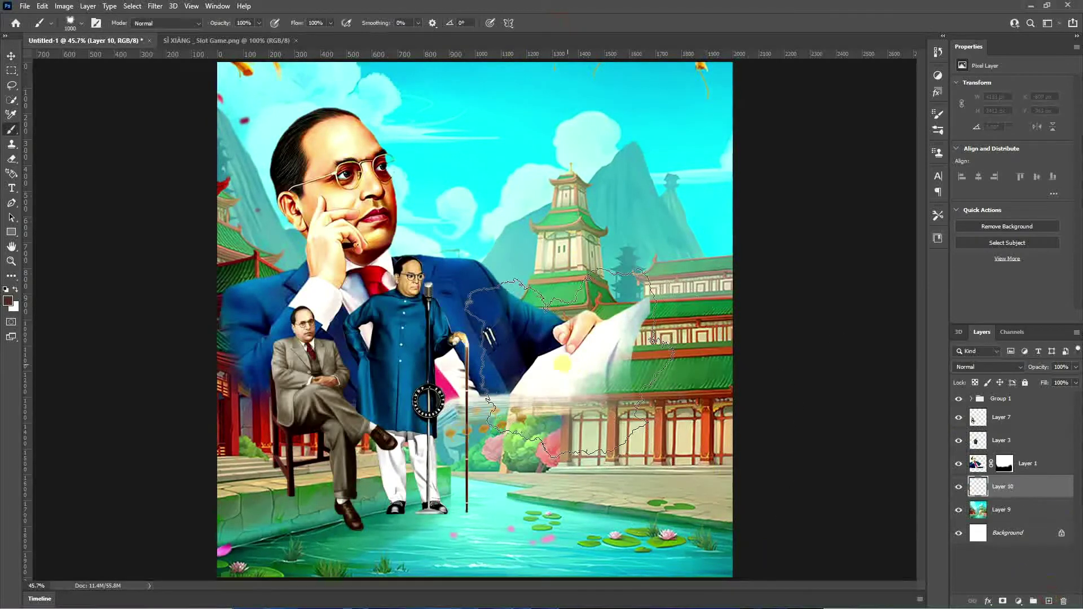
{"action": "key", "text": "x"}
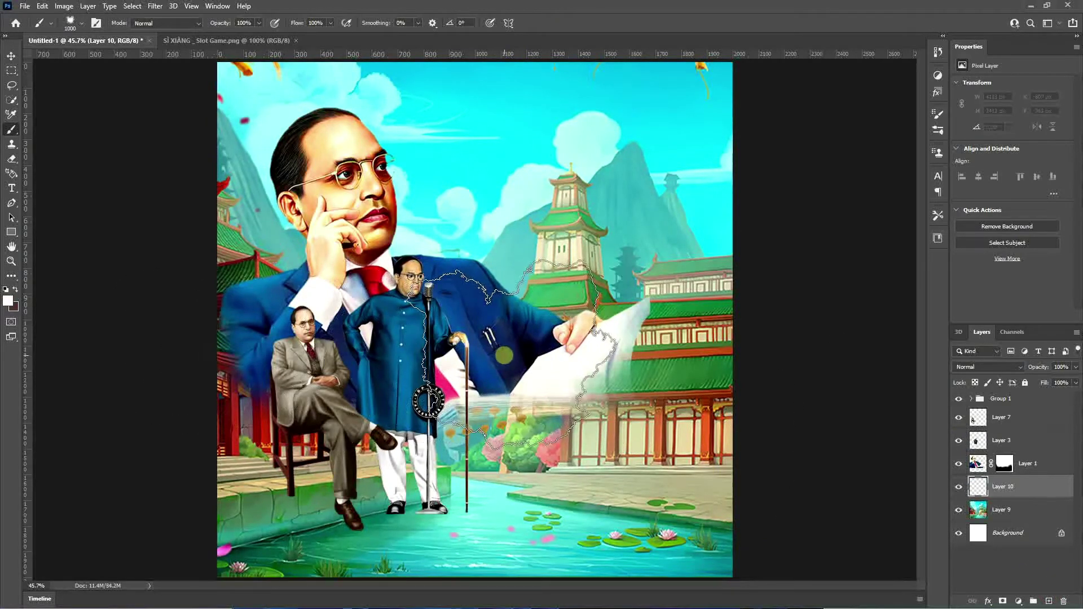
{"action": "key", "text": "ctrl+minus"}
{"action": "key", "text": "bracketright"}
{"action": "key", "text": "bracketright"}
{"action": "key", "text": "bracketright"}
{"action": "key", "text": "bracketright"}
{"action": "key", "text": "bracketright"}
{"action": "key", "text": "bracketright"}
{"action": "key", "text": "bracketright"}
{"action": "key", "text": "bracketright"}
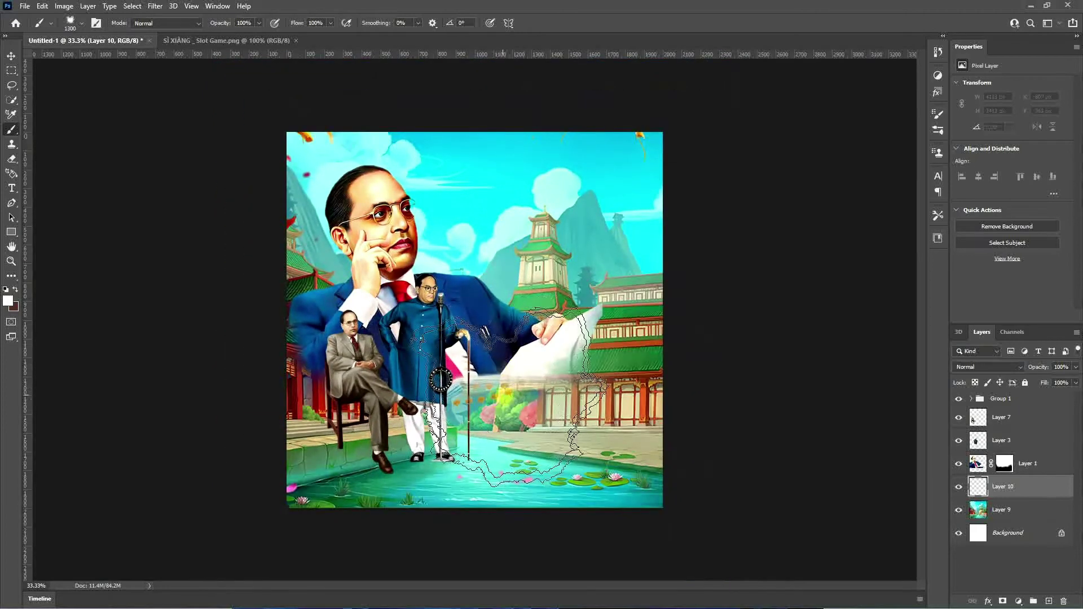
{"action": "mouse_move", "coordinate": [597, 453]}
{"action": "left_mouse_down"}
{"action": "mouse_move", "coordinate": [738, 435]}
{"action": "mouse_move", "coordinate": [665, 314]}
{"action": "mouse_move", "coordinate": [621, 186]}
{"action": "left_mouse_up"}
{"action": "mouse_move", "coordinate": [196, 170]}
{"action": "left_mouse_down"}
{"action": "mouse_move", "coordinate": [245, 150]}
{"action": "mouse_move", "coordinate": [249, 164]}
{"action": "mouse_move", "coordinate": [207, 417]}
{"action": "mouse_move", "coordinate": [318, 544]}
{"action": "mouse_move", "coordinate": [412, 548]}
{"action": "mouse_move", "coordinate": [285, 524]}
{"action": "mouse_move", "coordinate": [258, 507]}
{"action": "mouse_move", "coordinate": [217, 437]}
{"action": "mouse_move", "coordinate": [535, 452]}
{"action": "mouse_move", "coordinate": [564, 386]}
{"action": "mouse_move", "coordinate": [619, 341]}
{"action": "mouse_move", "coordinate": [728, 433]}
{"action": "mouse_move", "coordinate": [622, 317]}
{"action": "mouse_move", "coordinate": [569, 477]}
{"action": "mouse_move", "coordinate": [526, 531]}
{"action": "mouse_move", "coordinate": [271, 496]}
{"action": "mouse_move", "coordinate": [208, 374]}
{"action": "mouse_move", "coordinate": [195, 319]}
{"action": "mouse_move", "coordinate": [79, 431]}
{"action": "mouse_move", "coordinate": [165, 482]}
{"action": "left_mouse_up"}
{"action": "key", "text": "ctrl+0"}
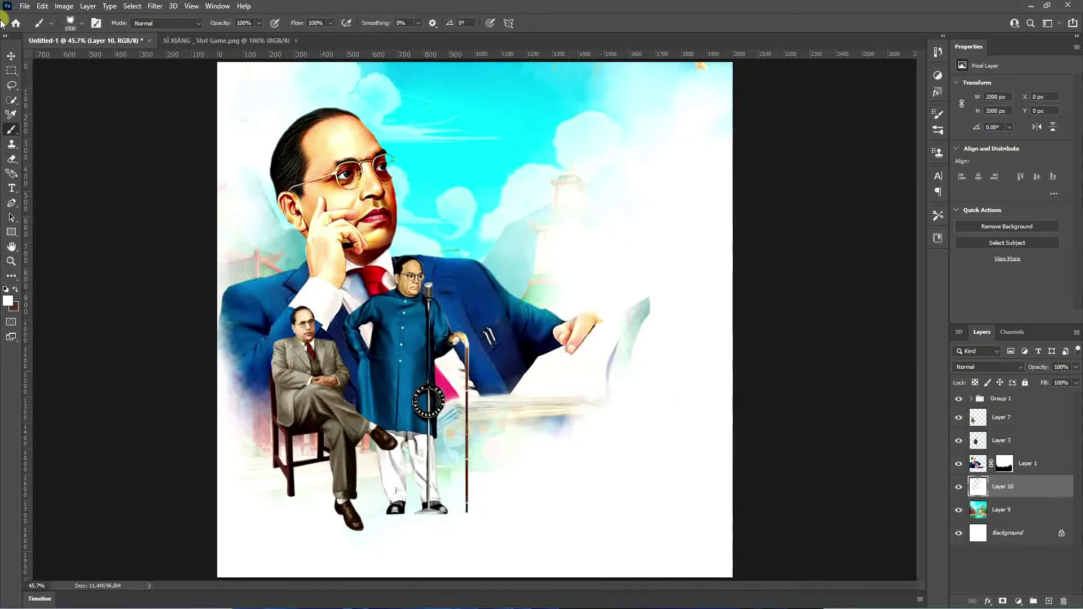
Step: Add a white layer mask to Layer 10
{"action": "left_click", "coordinate": [13, 56]}
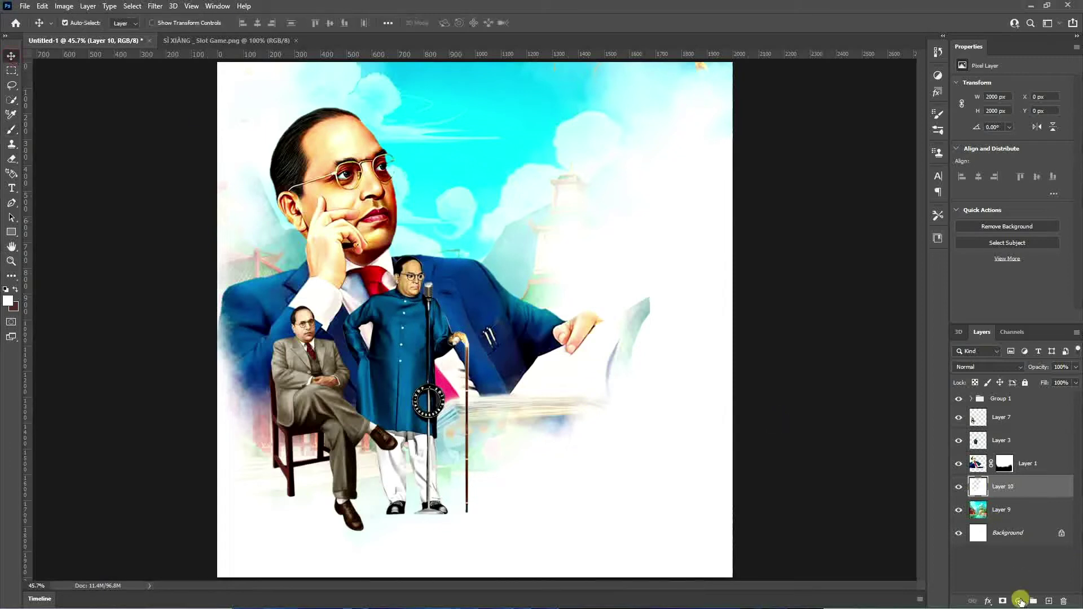
{"action": "left_click", "coordinate": [1004, 597]}
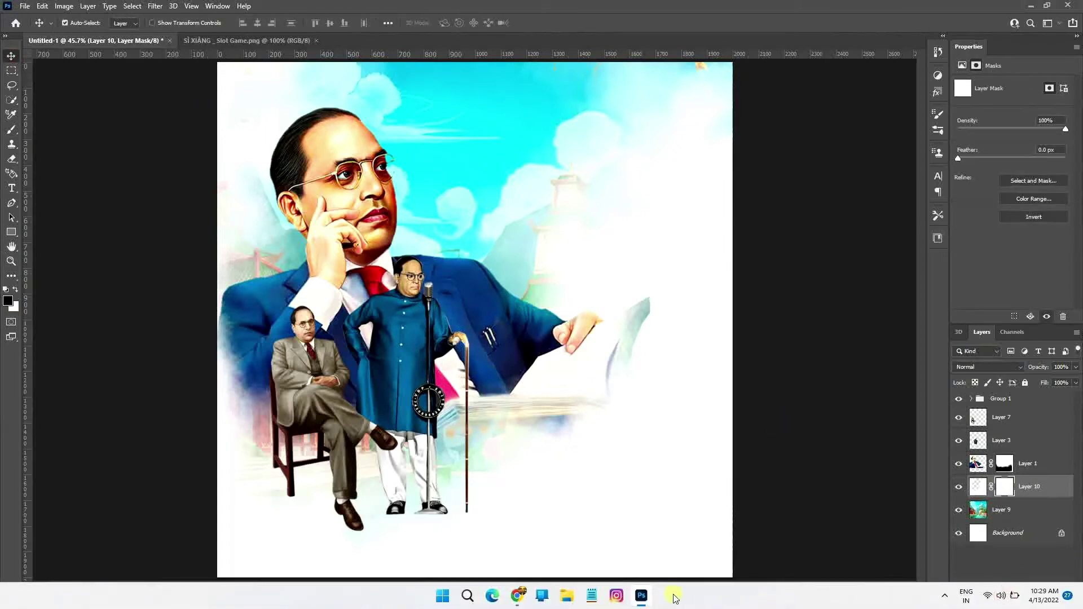
{"action": "left_click", "coordinate": [946, 597]}
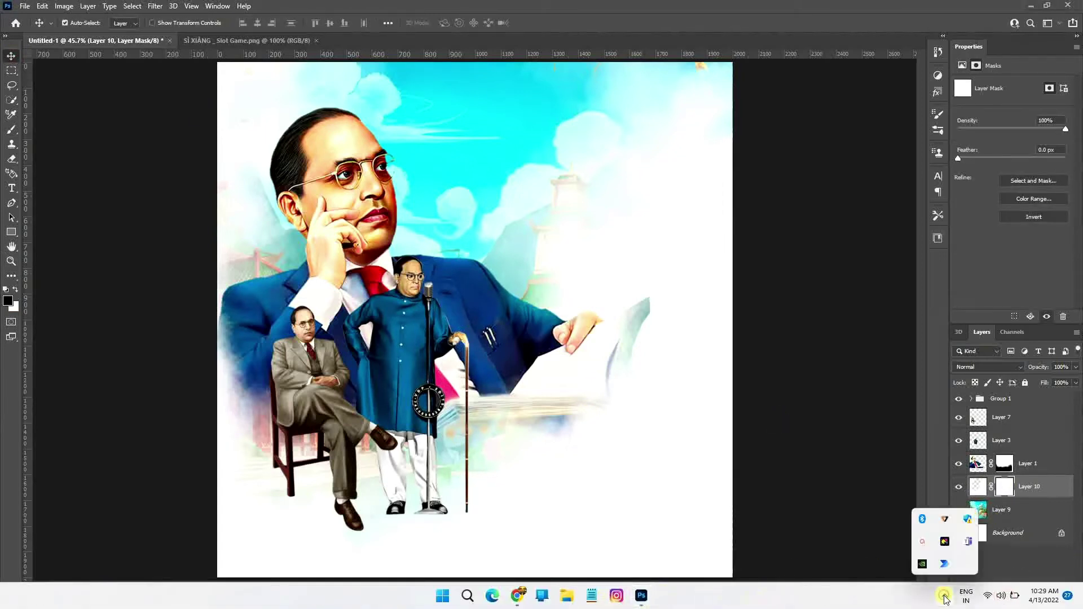
{"action": "left_click", "coordinate": [923, 543]}
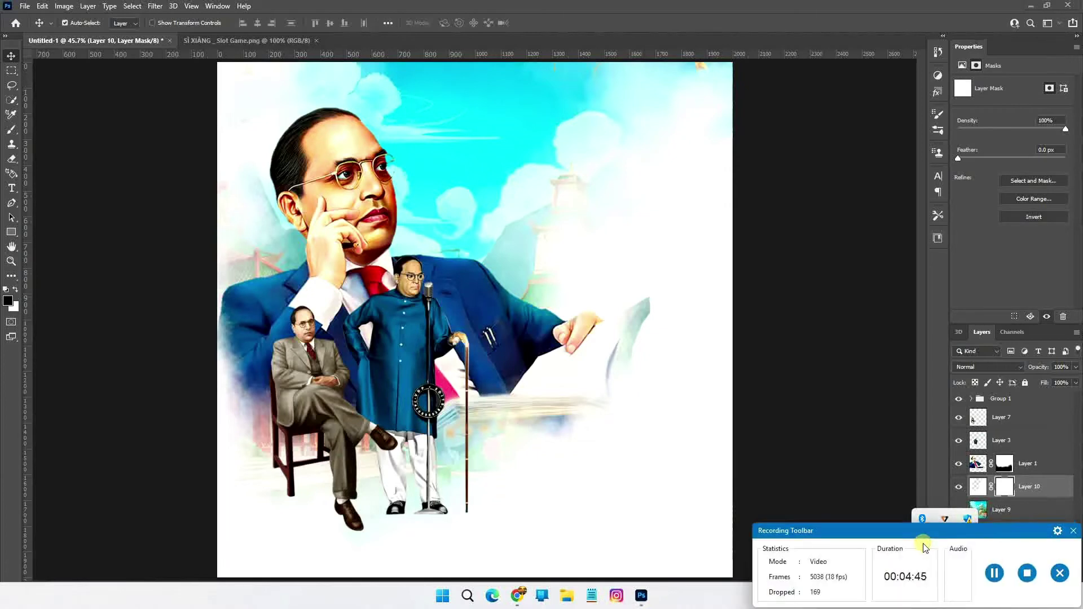
{"action": "left_click_drag", "start_coordinate": [1020, 530], "coordinate": [962, 595]}
{"action": "left_click", "coordinate": [944, 594]}
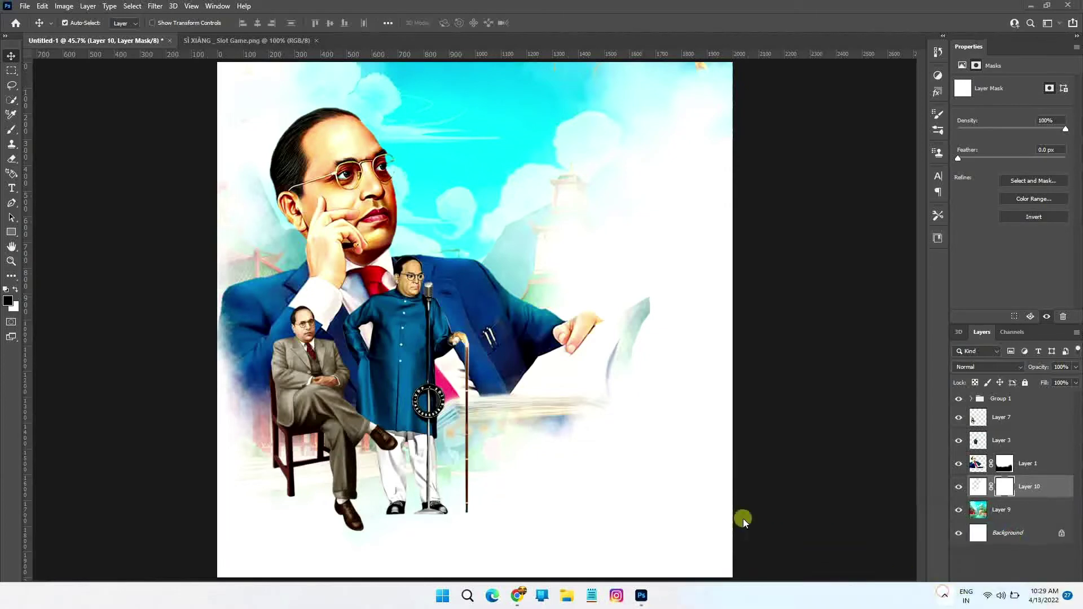
Step: Switch to the workspace layout that includes the Navigator and Adjustments, and select the Brush tool
{"action": "left_click", "coordinate": [1054, 25]}
{"action": "left_click", "coordinate": [1032, 65]}
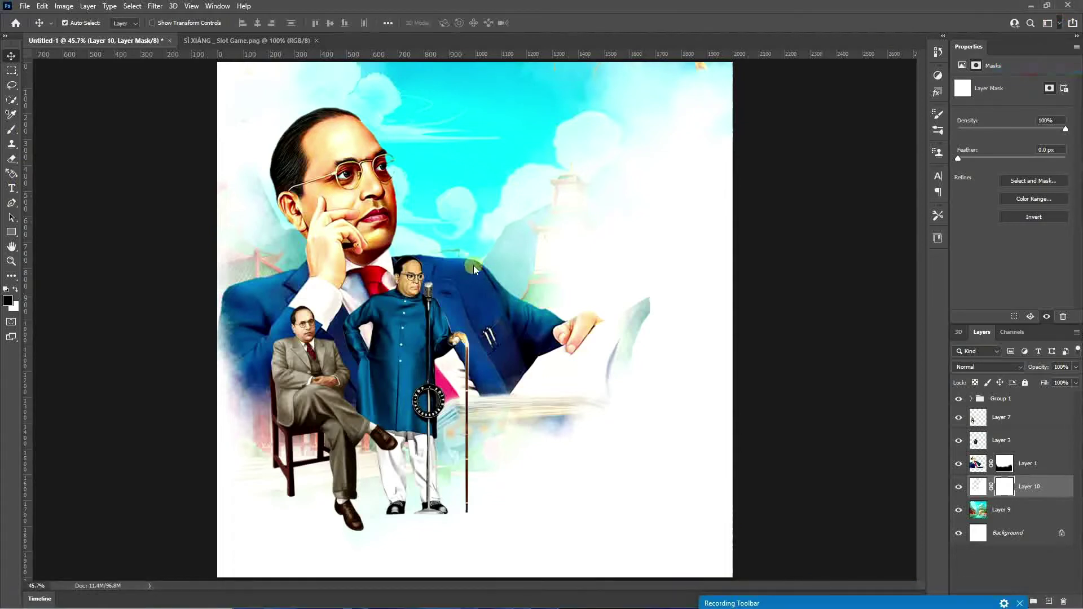
{"action": "left_click", "coordinate": [12, 204]}
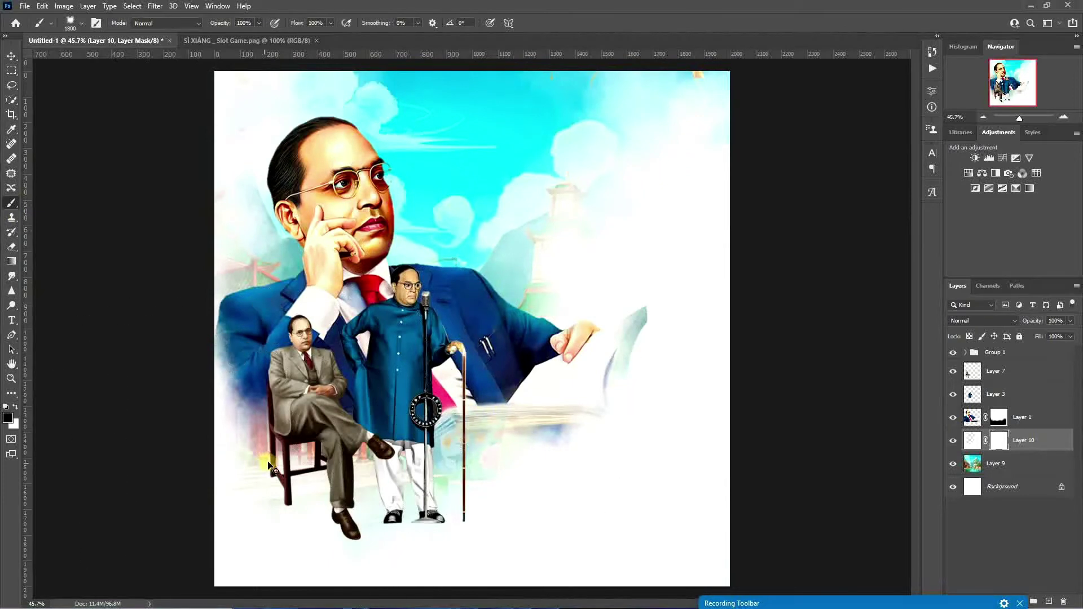
Step: Create an empty layer directly above the masked Layer 10
{"action": "key", "text": "ctrl+minus"}
{"action": "left_click", "coordinate": [1048, 603]}
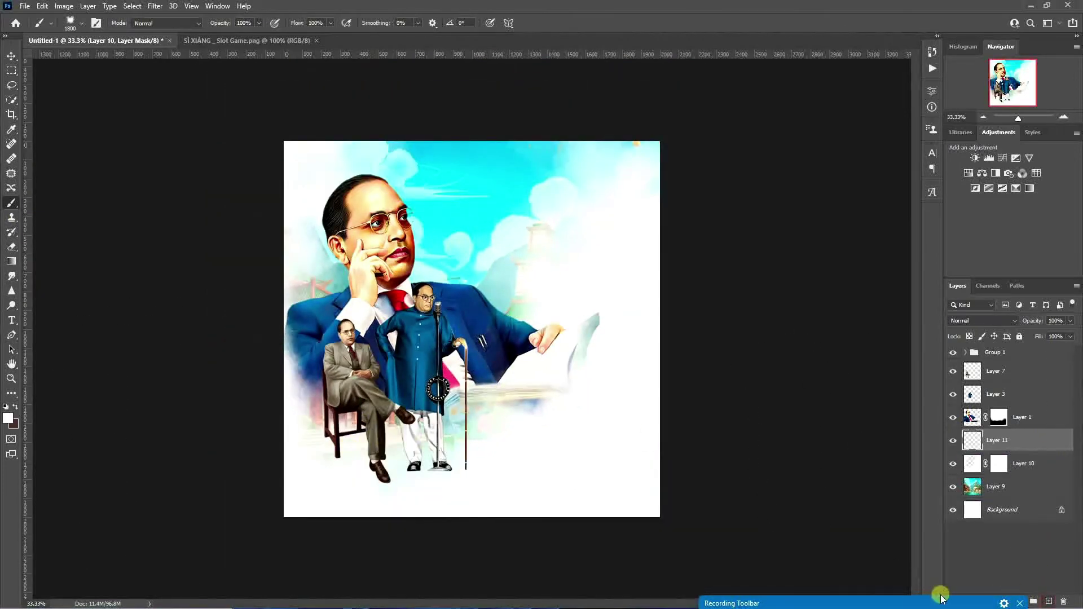
{"action": "left_click_drag", "start_coordinate": [943, 599], "coordinate": [888, 607]}
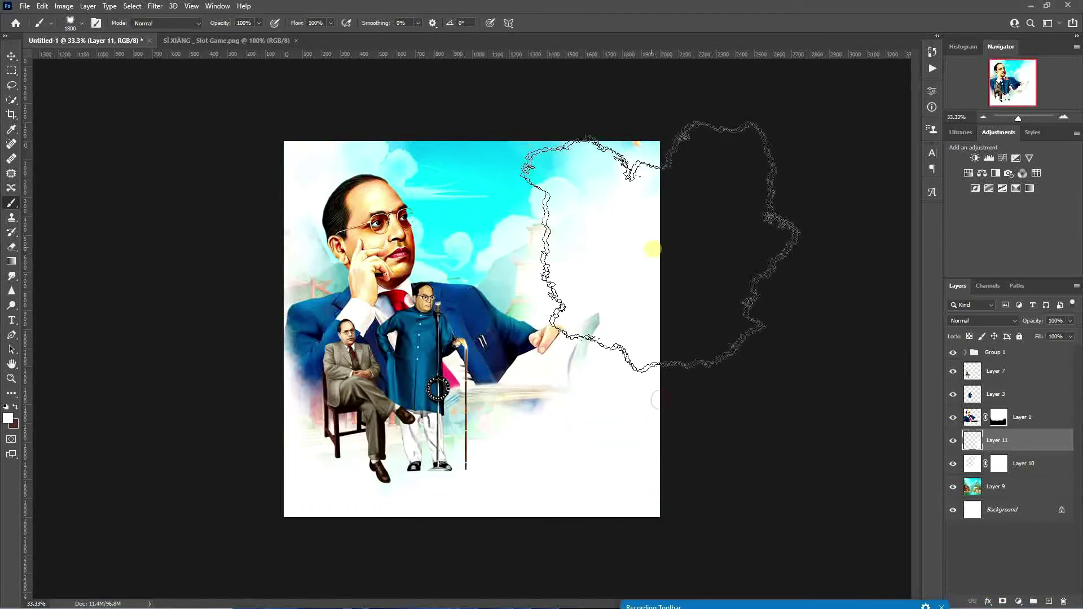
{"action": "left_click", "coordinate": [606, 242]}
{"action": "left_click", "coordinate": [475, 540]}
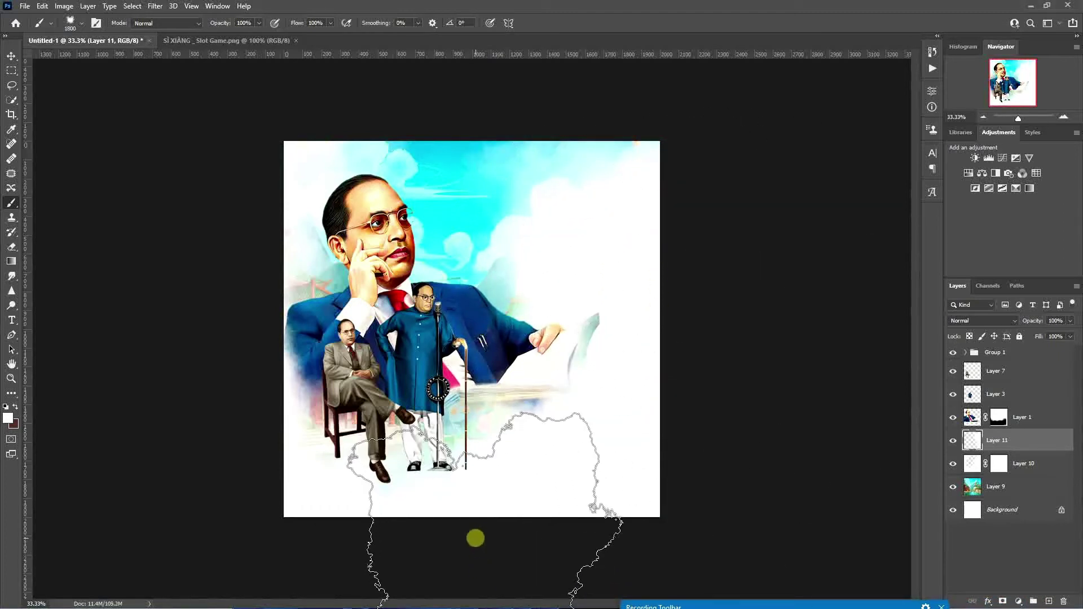
{"action": "key", "text": "ctrl+z"}
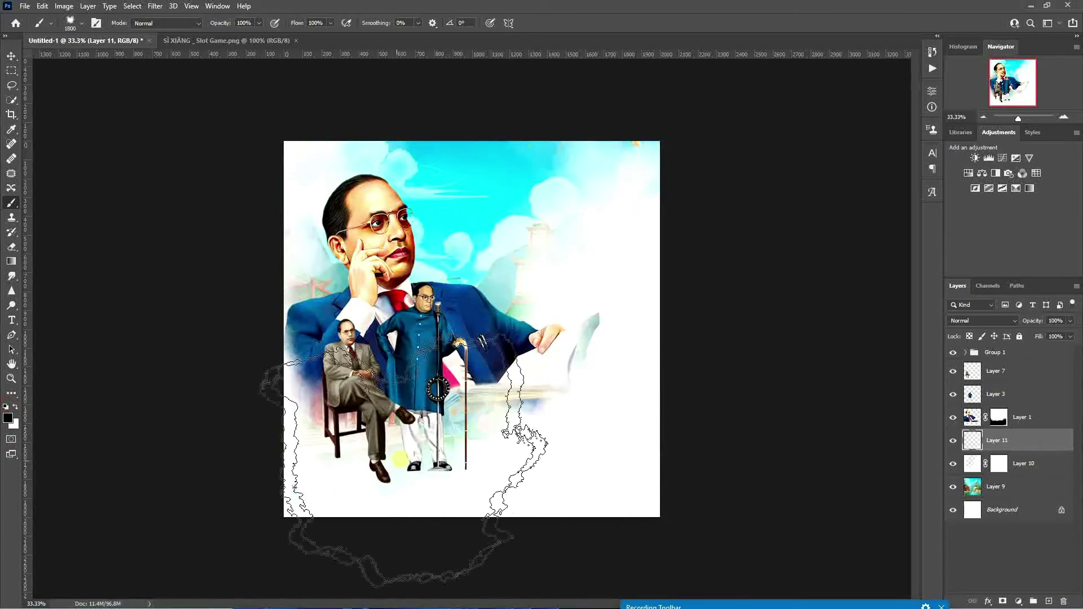
Step: Paint black cloud texture around the canvas edges on Layer 11 and set the layer's opacity to 16%
{"action": "left_click", "coordinate": [296, 470]}
{"action": "left_click", "coordinate": [493, 496]}
{"action": "left_click", "coordinate": [665, 328]}
{"action": "mouse_move", "coordinate": [664, 328]}
{"action": "left_mouse_down"}
{"action": "mouse_move", "coordinate": [689, 220]}
{"action": "mouse_move", "coordinate": [750, 520]}
{"action": "mouse_move", "coordinate": [237, 169]}
{"action": "mouse_move", "coordinate": [671, 327]}
{"action": "left_mouse_up"}
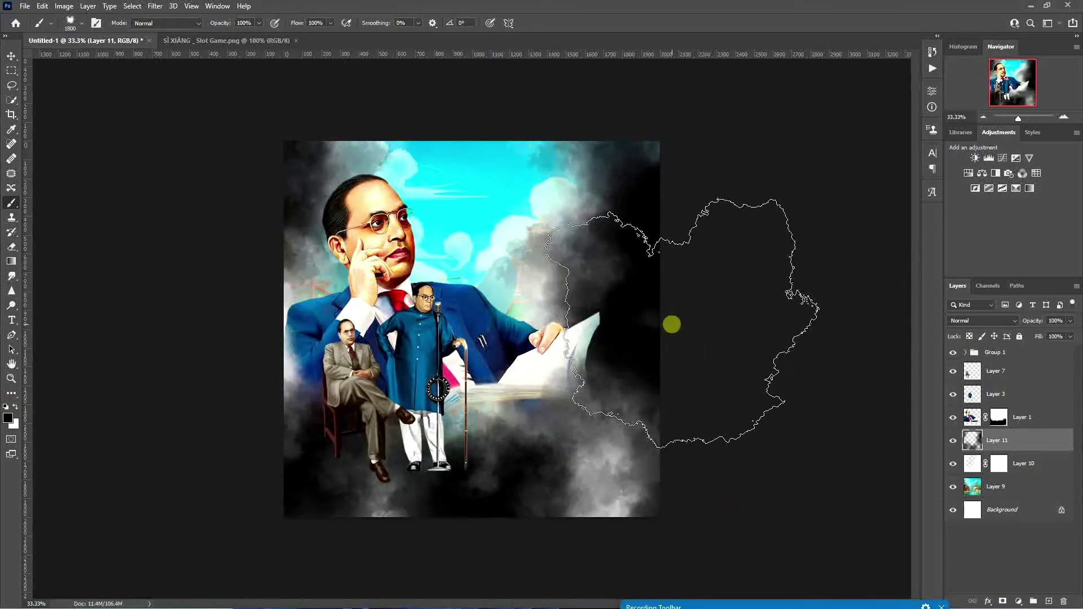
{"action": "key", "text": "ctrl+minus"}
{"action": "key", "text": "ctrl+0"}
{"action": "left_click_drag", "start_coordinate": [1034, 323], "coordinate": [985, 327]}
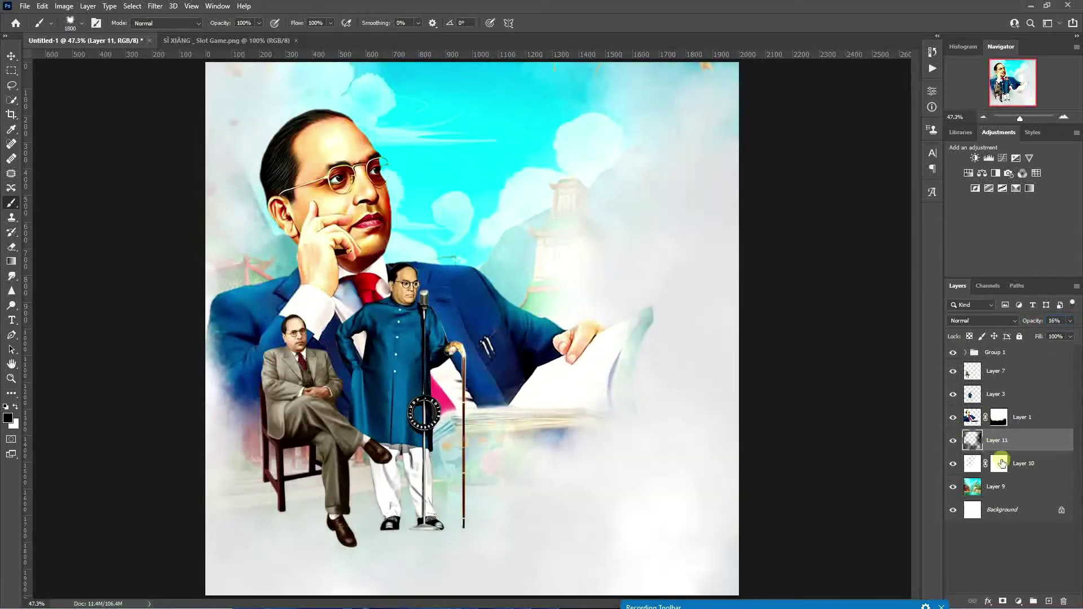
Step: Add a solid colour fill using a blue sampled from the large portrait's jacket, and place it directly below Layer 9
{"action": "left_click", "coordinate": [1038, 487]}
{"action": "left_click", "coordinate": [1018, 601]}
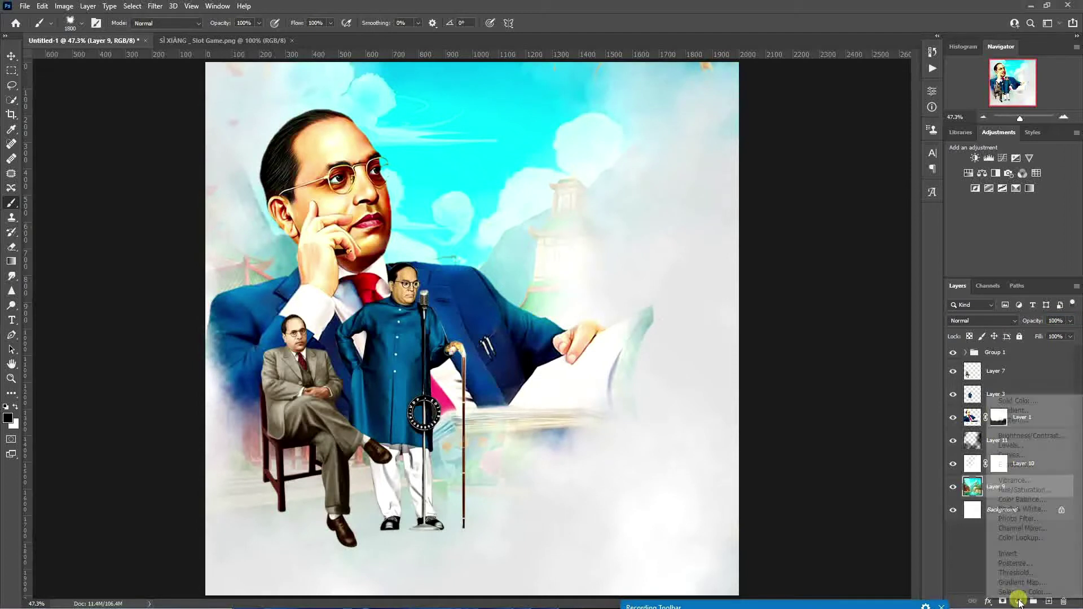
{"action": "left_click", "coordinate": [1017, 401]}
{"action": "left_click", "coordinate": [483, 316]}
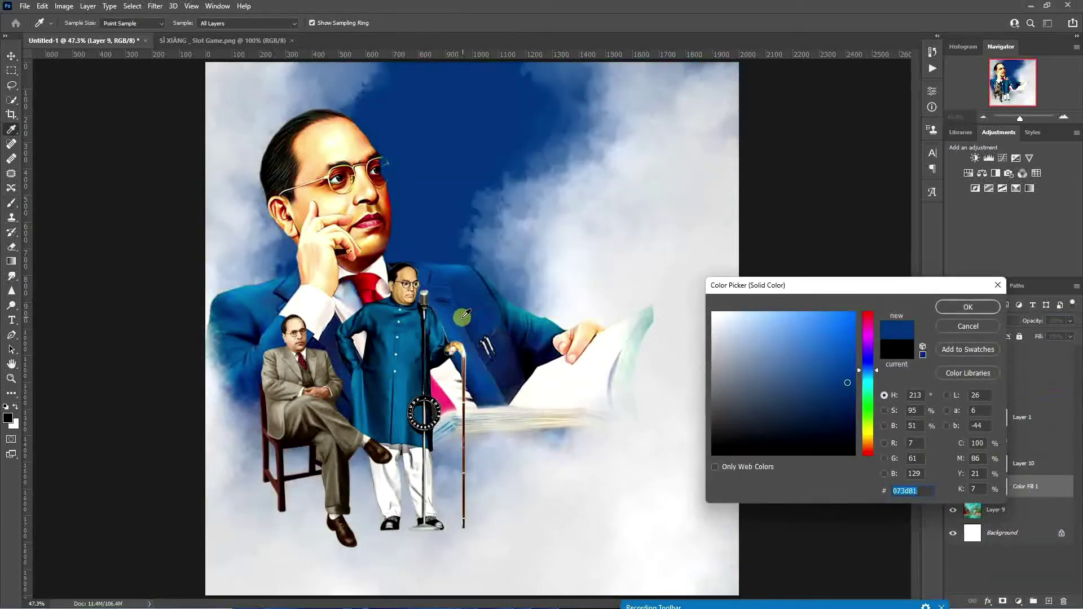
{"action": "left_click", "coordinate": [258, 327]}
{"action": "left_click", "coordinate": [966, 307]}
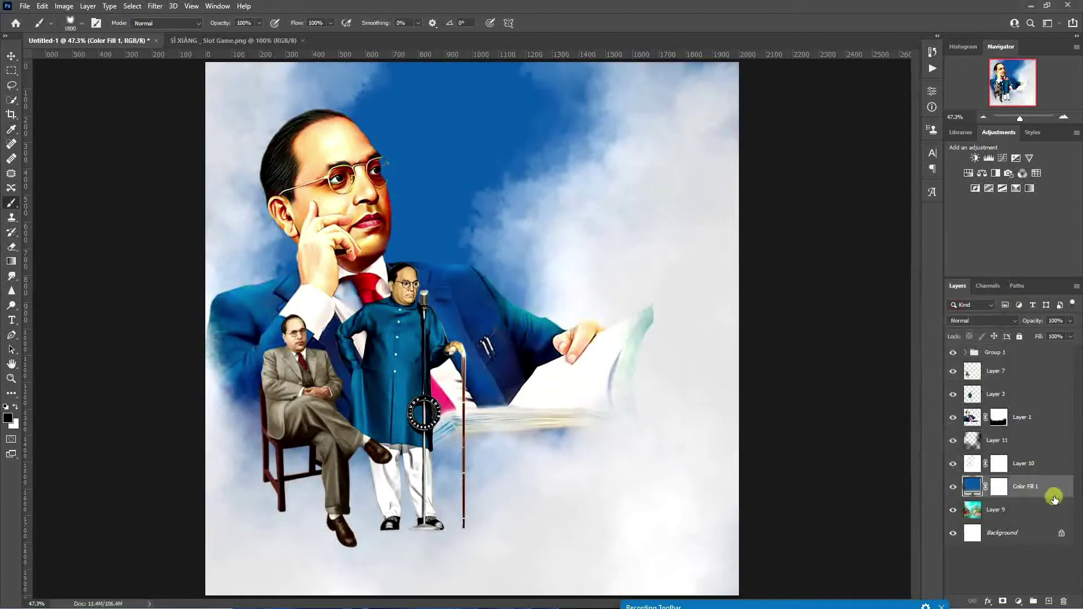
{"action": "left_click_drag", "start_coordinate": [1039, 487], "coordinate": [1015, 522]}
Step: Try different blend modes on the blue colour fill and on Layer 9, leaving Layer 9 at Normal
{"action": "left_click", "coordinate": [991, 321]}
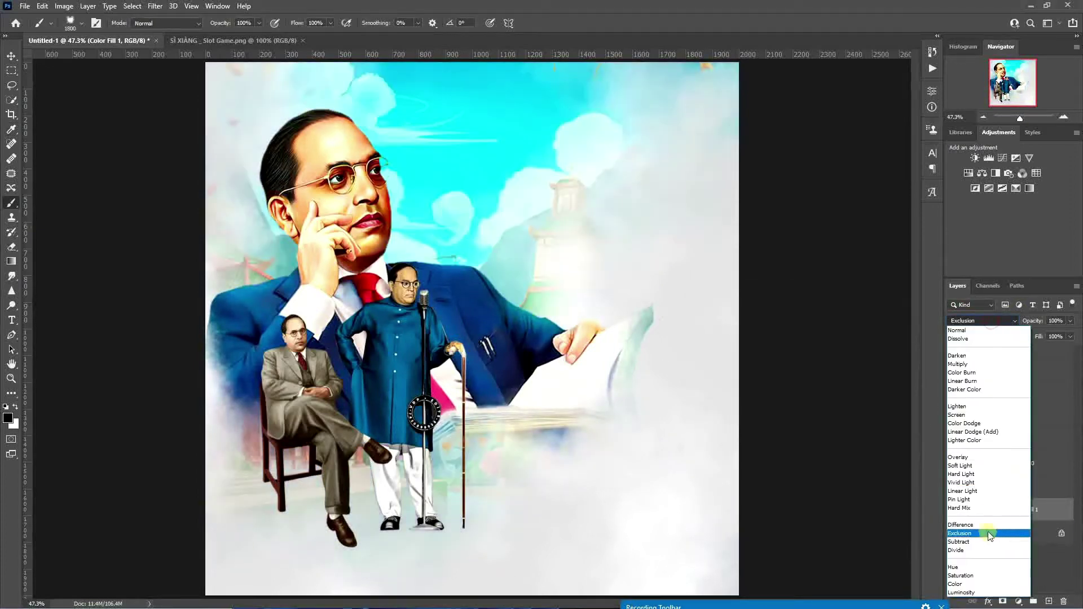
{"action": "left_click", "coordinate": [980, 494]}
{"action": "left_click", "coordinate": [979, 494]}
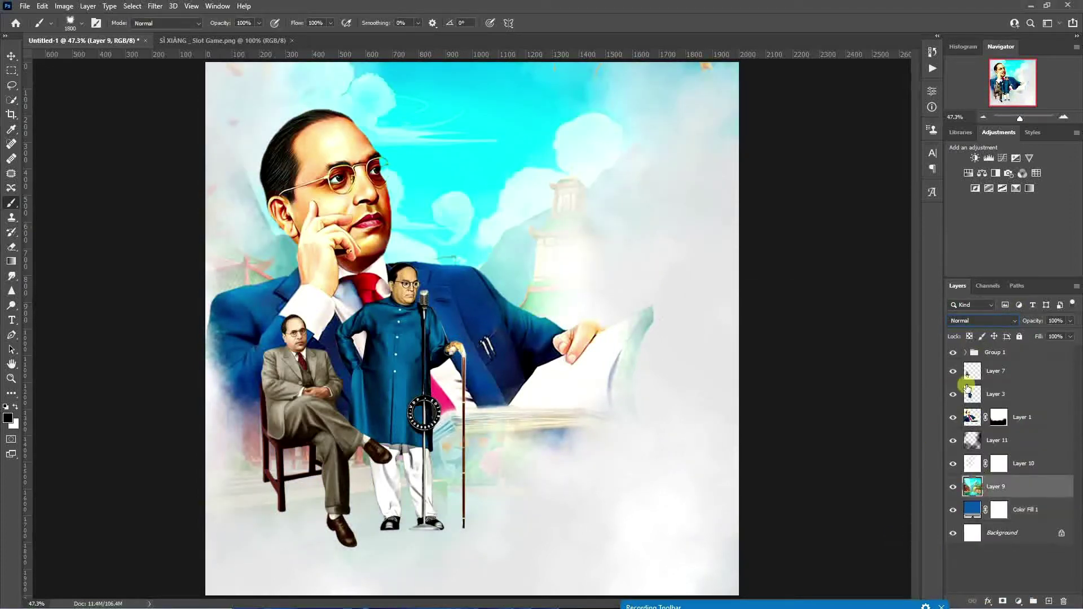
{"action": "left_click", "coordinate": [981, 321]}
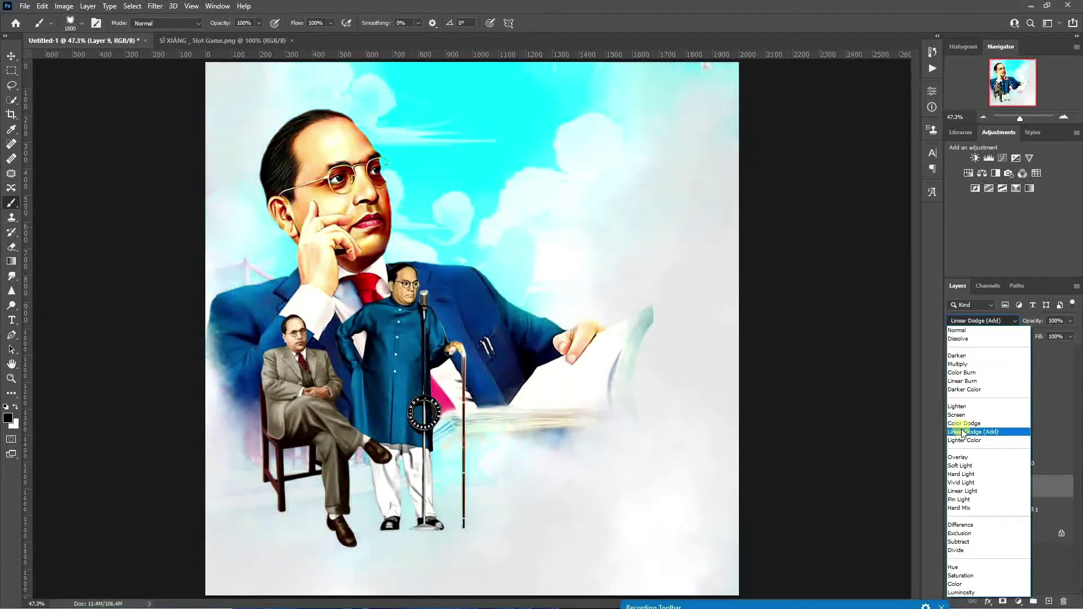
{"action": "left_click", "coordinate": [961, 331]}
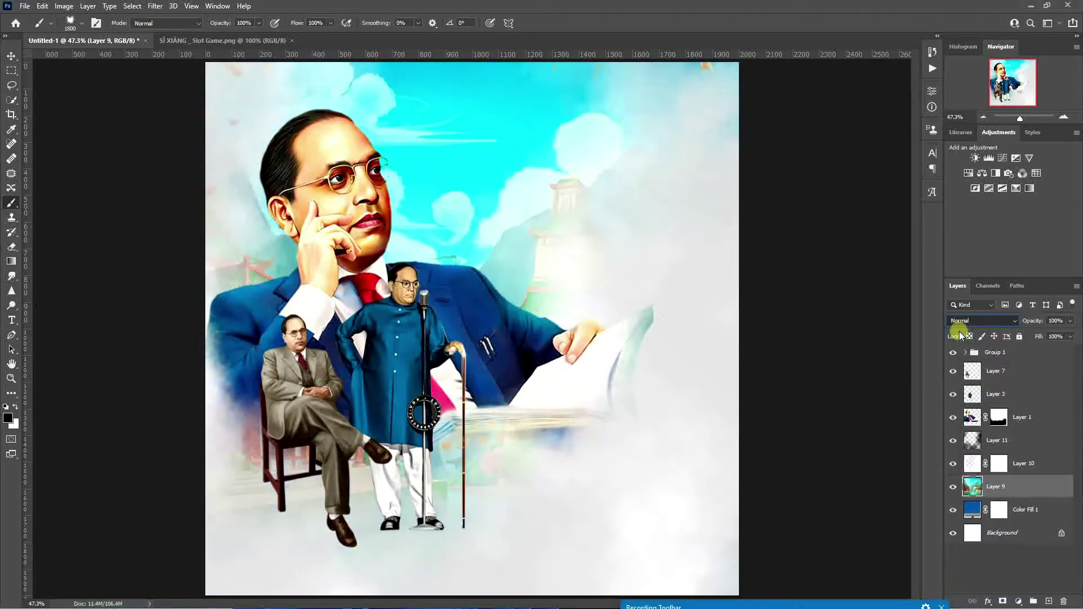
Step: Set Layer 10's opacity to 95%
{"action": "left_click", "coordinate": [1029, 455]}
{"action": "mouse_move", "coordinate": [1031, 320]}
{"action": "left_mouse_down"}
{"action": "mouse_move", "coordinate": [1010, 321]}
{"action": "mouse_move", "coordinate": [1031, 324]}
{"action": "left_mouse_up"}
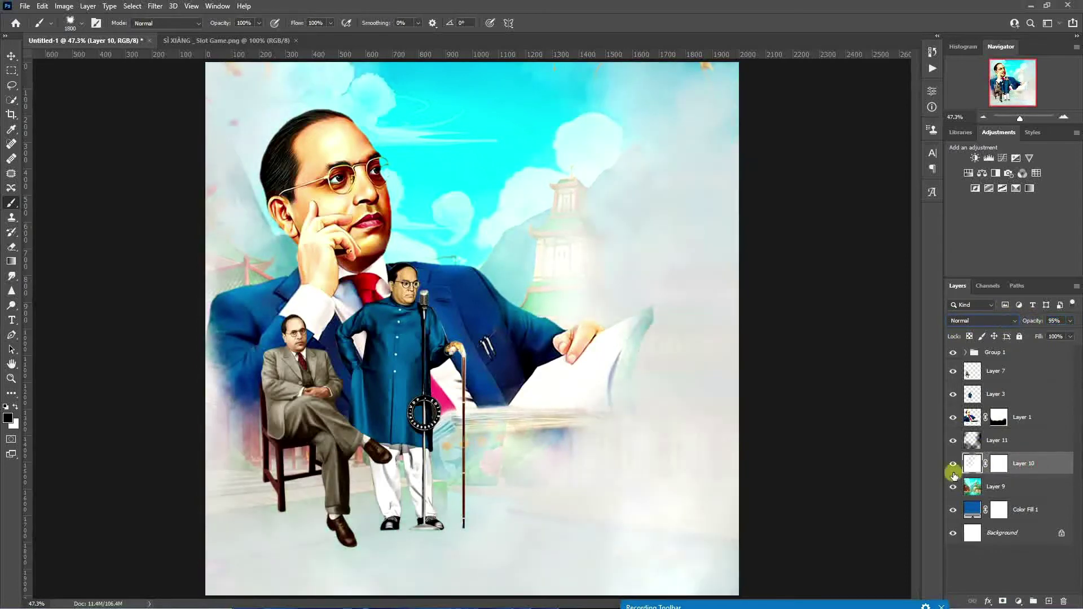
Step: On a new layer above Layer 11, paint a black ground shadow beneath the seated and standing figures with an 1800 px flattened Soft Round brush
{"action": "left_click", "coordinate": [1025, 445]}
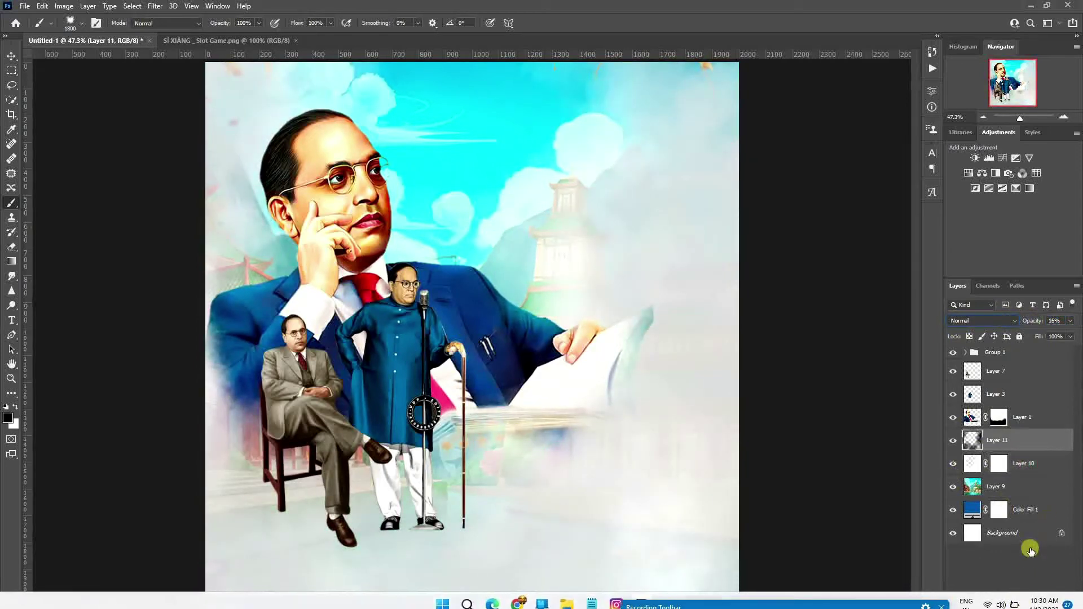
{"action": "left_click", "coordinate": [1047, 601]}
{"action": "right_click", "coordinate": [455, 320]}
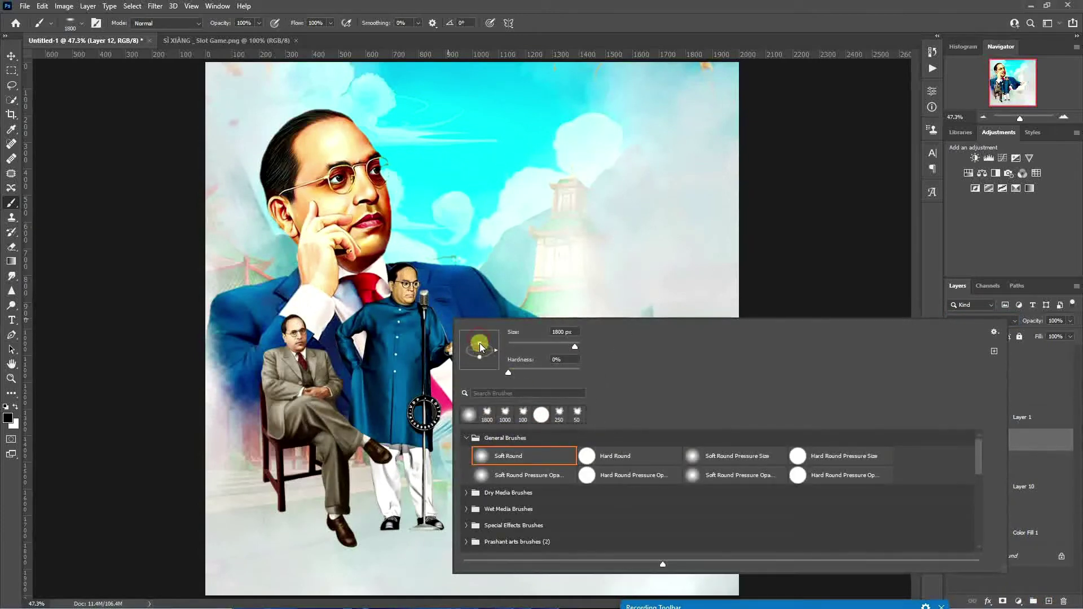
{"action": "left_click", "coordinate": [934, 264]}
{"action": "left_click", "coordinate": [392, 497]}
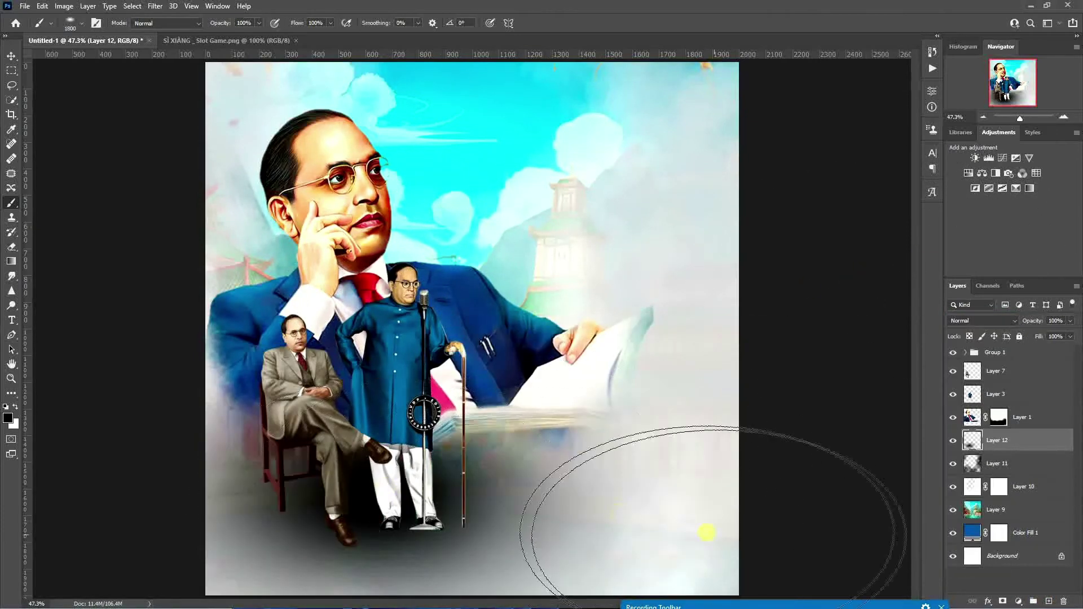
{"action": "mouse_move", "coordinate": [708, 532]}
{"action": "left_mouse_down"}
{"action": "mouse_move", "coordinate": [794, 550]}
{"action": "mouse_move", "coordinate": [396, 490]}
{"action": "mouse_move", "coordinate": [287, 459]}
{"action": "mouse_move", "coordinate": [405, 498]}
{"action": "mouse_move", "coordinate": [492, 509]}
{"action": "mouse_move", "coordinate": [403, 486]}
{"action": "mouse_move", "coordinate": [804, 561]}
{"action": "left_mouse_up"}
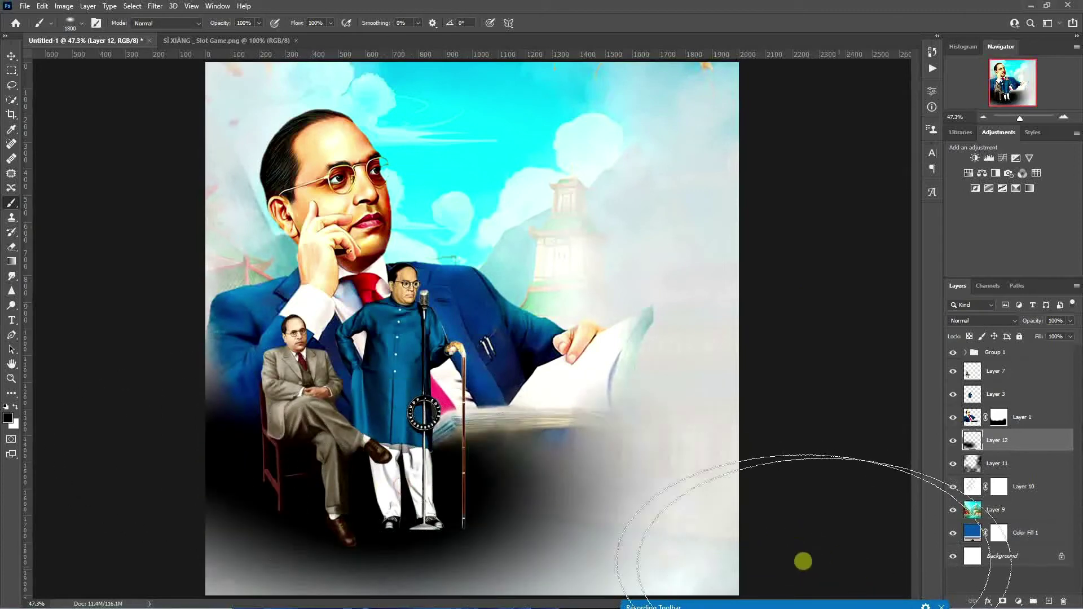
Step: Squash the painted shadow on Layer 12 vertically to about 51.6% and align it with the bottom edge of the canvas
{"action": "key", "text": "ctrl+t"}
{"action": "left_click_drag", "start_coordinate": [479, 225], "coordinate": [496, 452]}
{"action": "left_click_drag", "start_coordinate": [506, 520], "coordinate": [508, 472]}
{"action": "left_click_drag", "start_coordinate": [475, 548], "coordinate": [472, 590]}
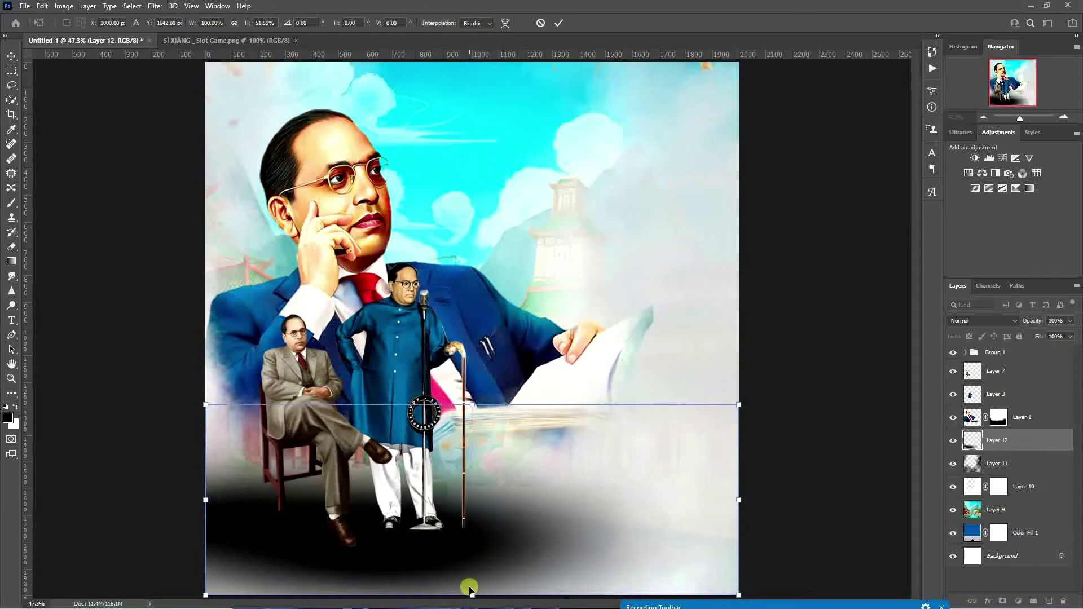
{"action": "left_click", "coordinate": [559, 22]}
Step: Move the shadow on Layer 12 below Layer 11 and set its opacity to 75%
{"action": "mouse_move", "coordinate": [1010, 438]}
{"action": "left_mouse_down"}
{"action": "mouse_move", "coordinate": [1006, 495]}
{"action": "mouse_move", "coordinate": [1018, 460]}
{"action": "left_mouse_up"}
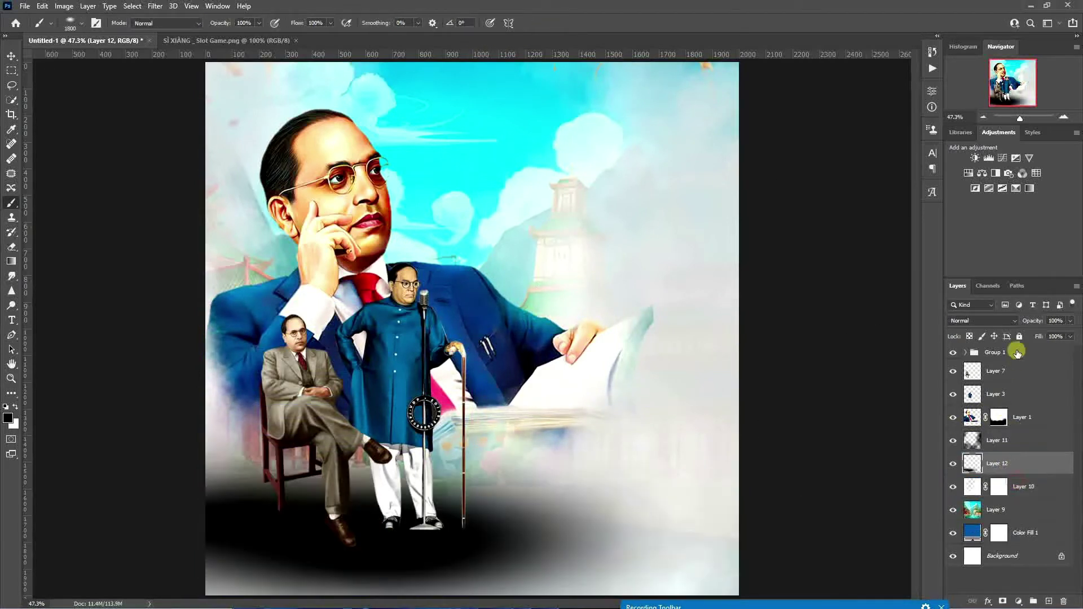
{"action": "left_click_drag", "start_coordinate": [1021, 322], "coordinate": [1014, 322]}
{"action": "key", "text": "v"}
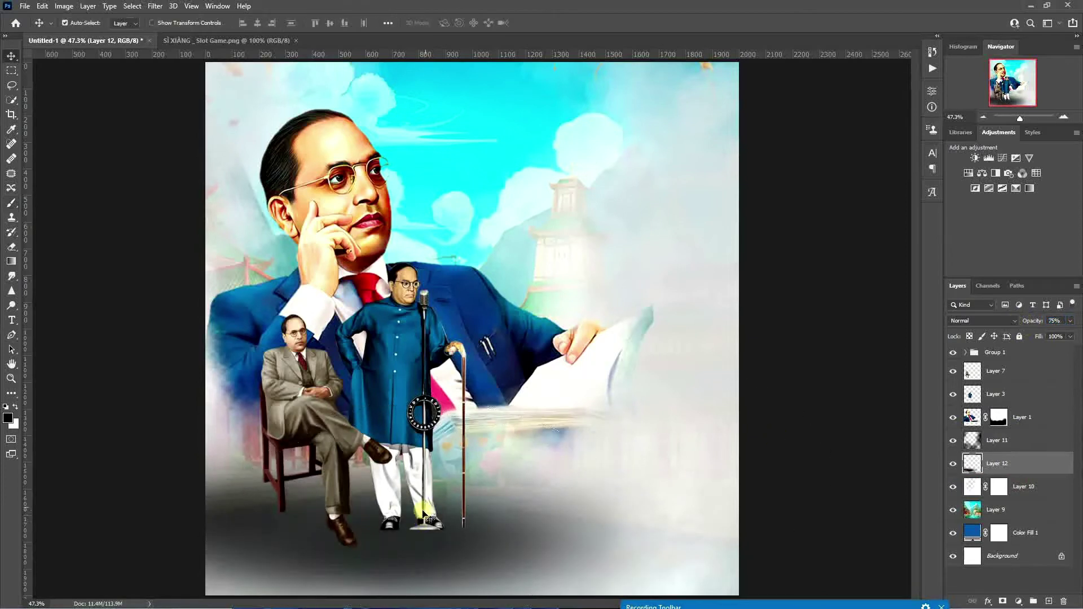
{"action": "left_click_drag", "start_coordinate": [411, 546], "coordinate": [411, 536]}
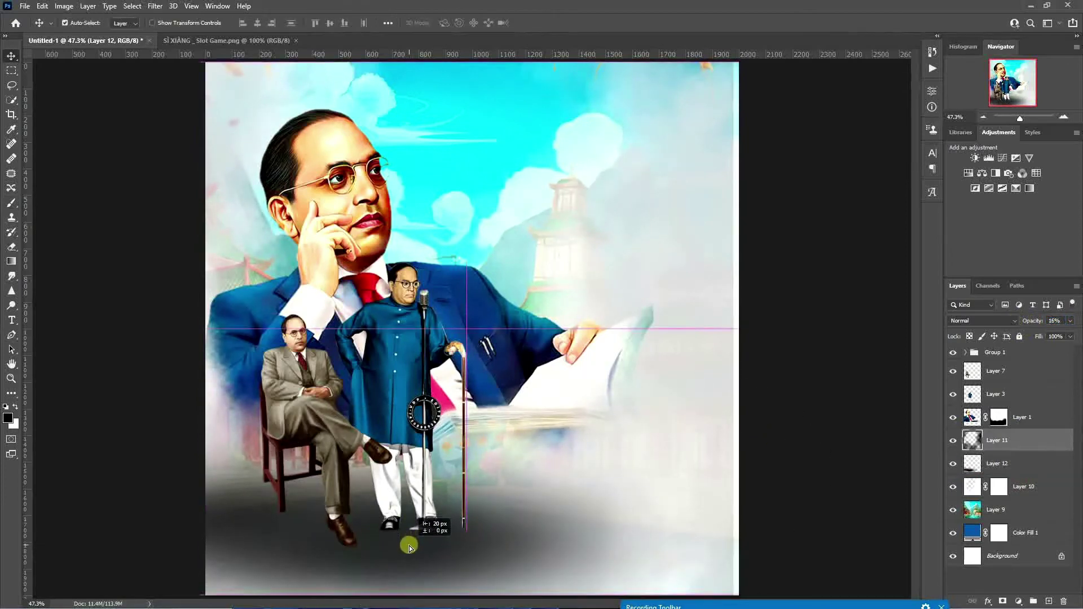
Step: Shift the temple landscape on Layer 9 right by about 575 px and close the SÌ XIÀNG _ Slot Game source image
{"action": "left_click", "coordinate": [968, 515]}
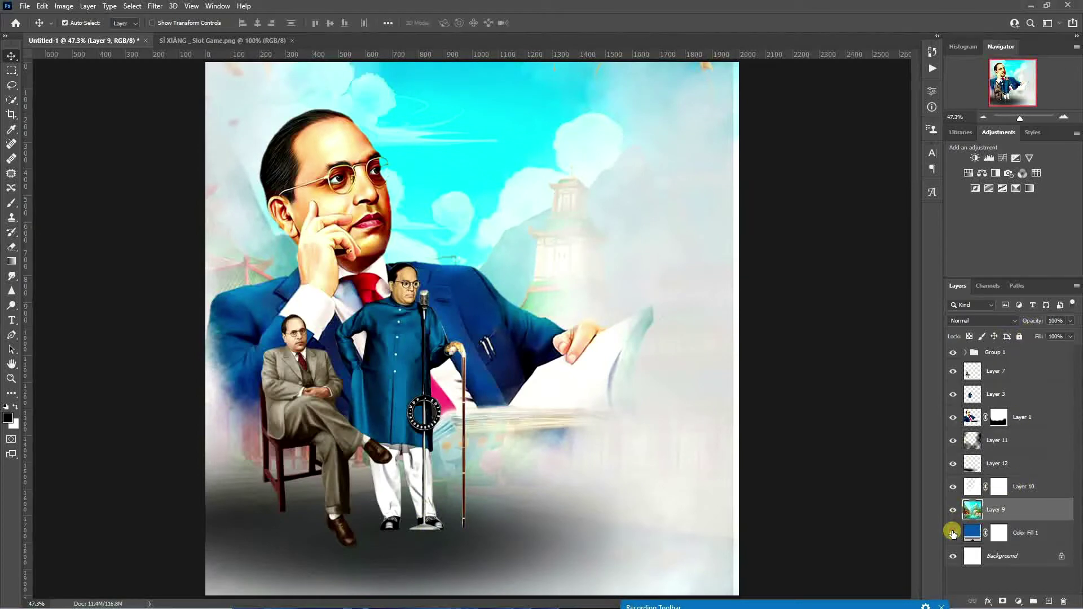
{"action": "left_click_drag", "start_coordinate": [469, 111], "coordinate": [616, 114]}
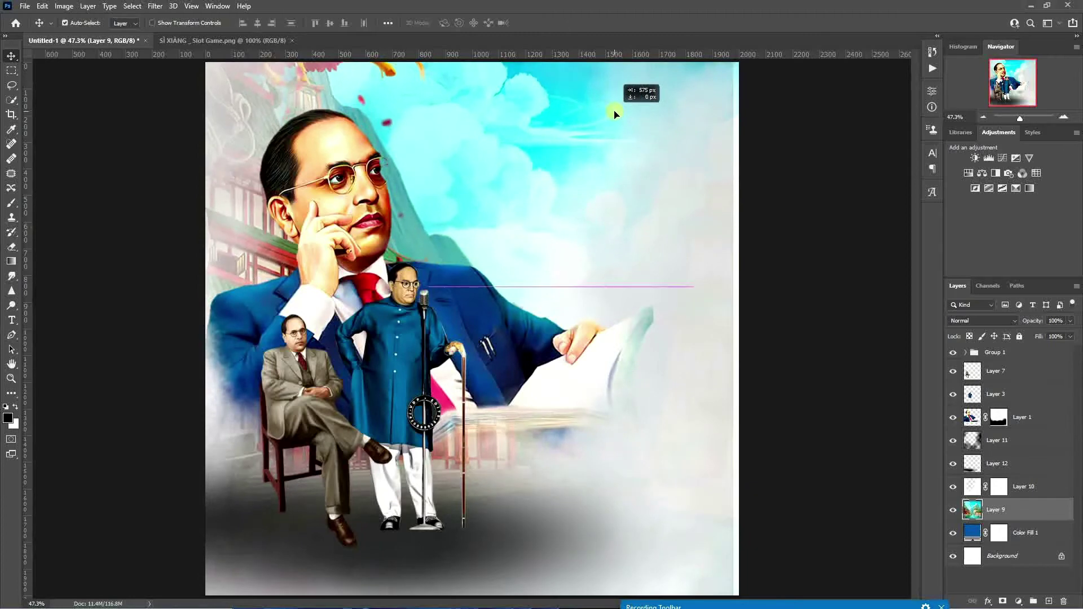
{"action": "left_click", "coordinate": [219, 43]}
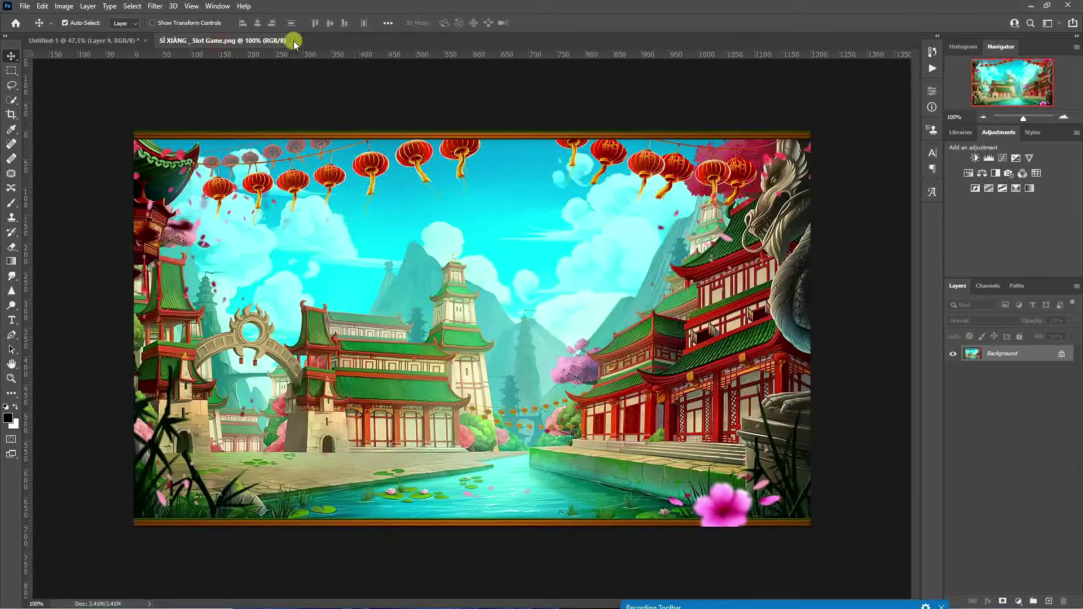
{"action": "left_click", "coordinate": [292, 40]}
Step: Open the Red HD Background image from the pinstar backgrounds folder
{"action": "left_click", "coordinate": [23, 7]}
{"action": "left_click", "coordinate": [34, 32]}
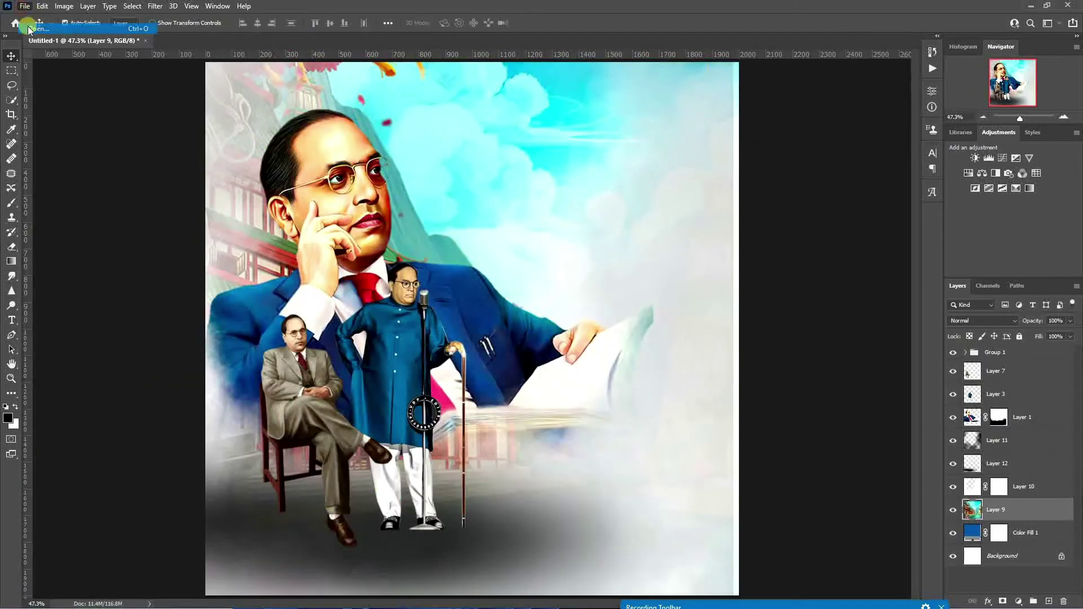
{"action": "scroll", "coordinate": [417, 196], "scroll_direction": "down", "scroll_amount": 5}
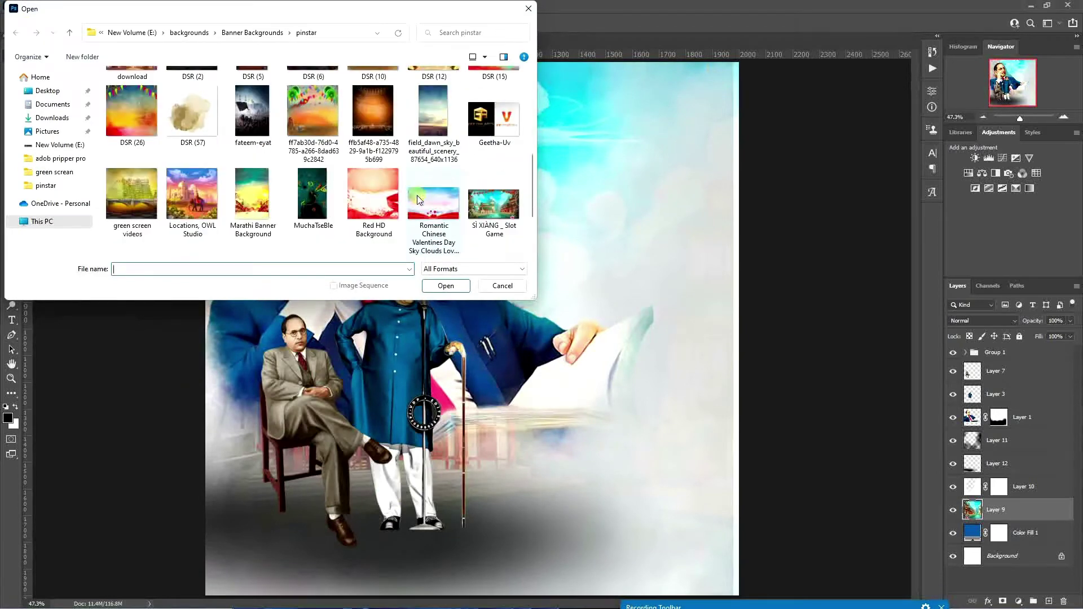
{"action": "scroll", "coordinate": [417, 195], "scroll_direction": "down", "scroll_amount": 2}
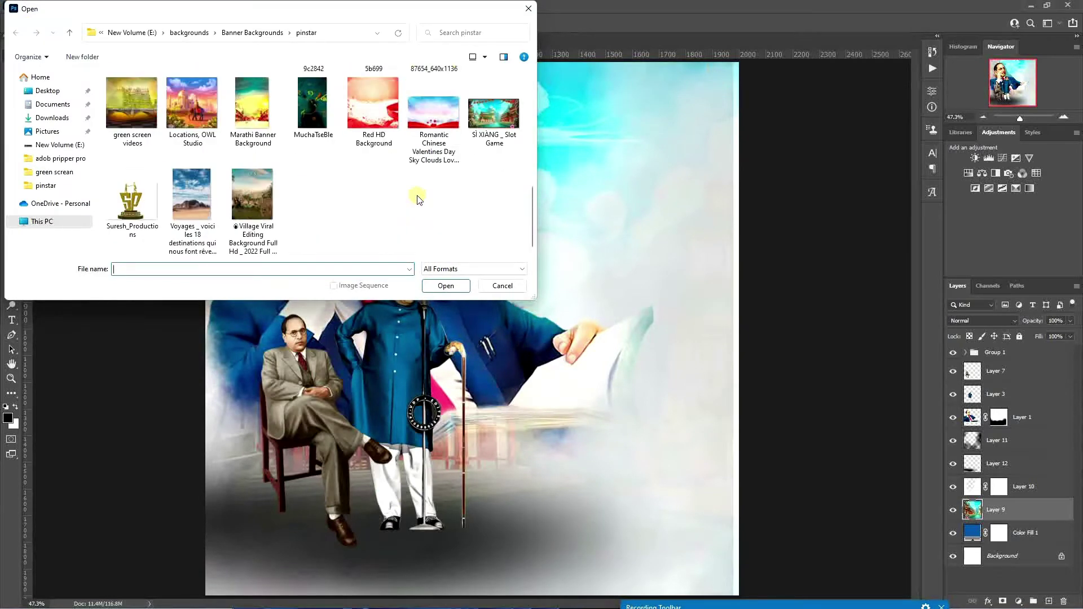
{"action": "left_click", "coordinate": [396, 137]}
{"action": "left_click", "coordinate": [445, 286]}
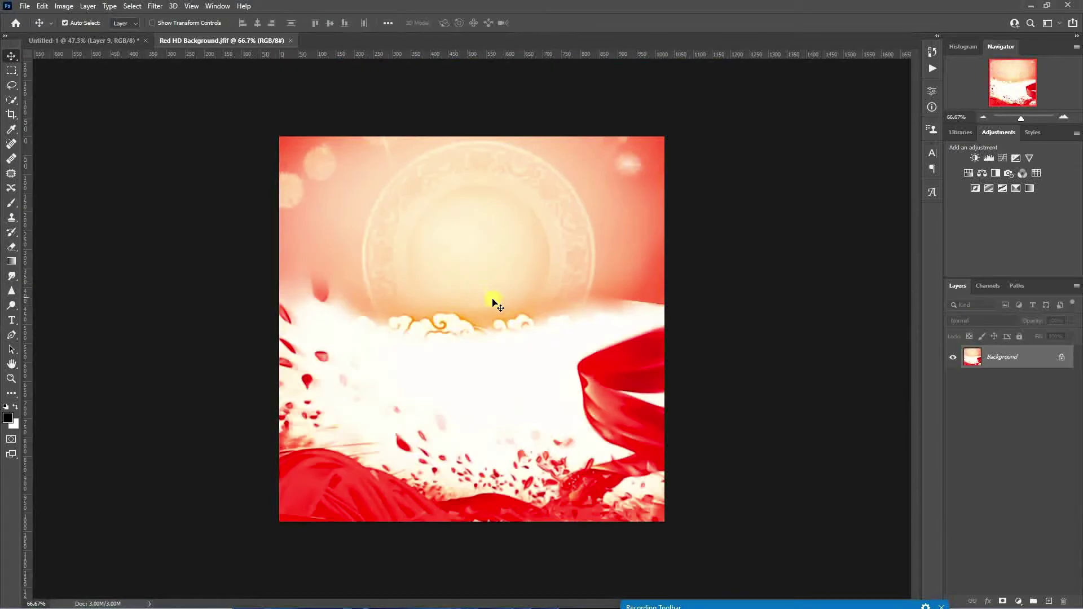
Step: Lasso the red fabric, copy it to a new layer, and bring it into the poster directly above Layer 11
{"action": "left_click", "coordinate": [11, 86]}
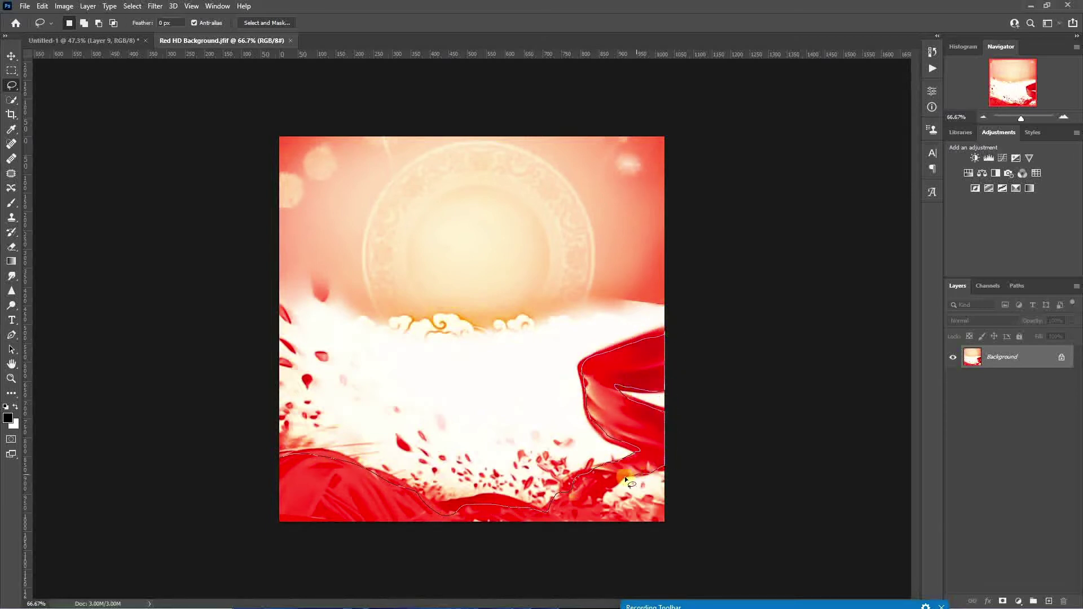
{"action": "mouse_move", "coordinate": [276, 513]}
{"action": "left_mouse_down"}
{"action": "mouse_move", "coordinate": [237, 111]}
{"action": "mouse_move", "coordinate": [107, 37]}
{"action": "mouse_move", "coordinate": [520, 460]}
{"action": "left_mouse_up"}
{"action": "key", "text": "ctrl+j"}
{"action": "key", "text": "v"}
{"action": "left_click_drag", "start_coordinate": [997, 508], "coordinate": [1000, 438]}
Step: Recolour the red fabric blue with a clipped Hue/Saturation adjustment: Hue -142, Saturation +73, Lightness -22
{"action": "left_click", "coordinate": [1018, 601]}
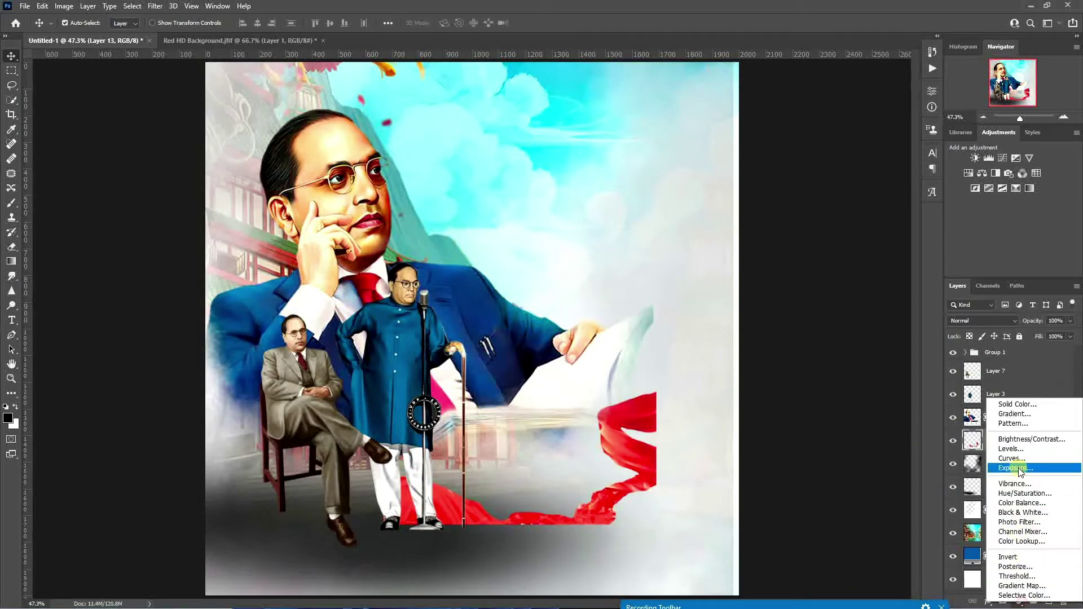
{"action": "left_click", "coordinate": [1023, 490]}
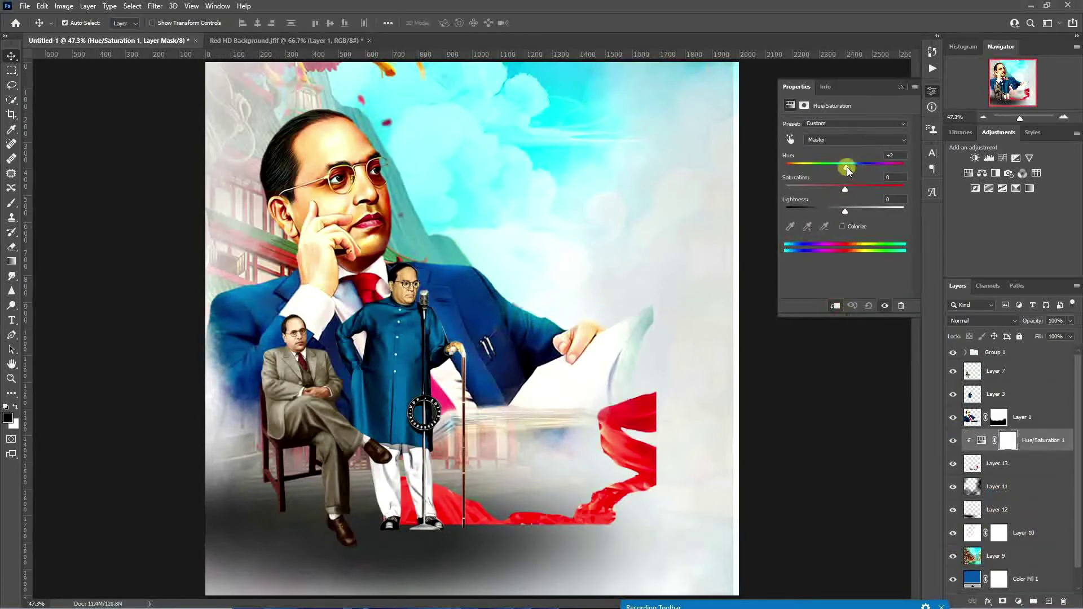
{"action": "left_click_drag", "start_coordinate": [848, 167], "coordinate": [889, 190]}
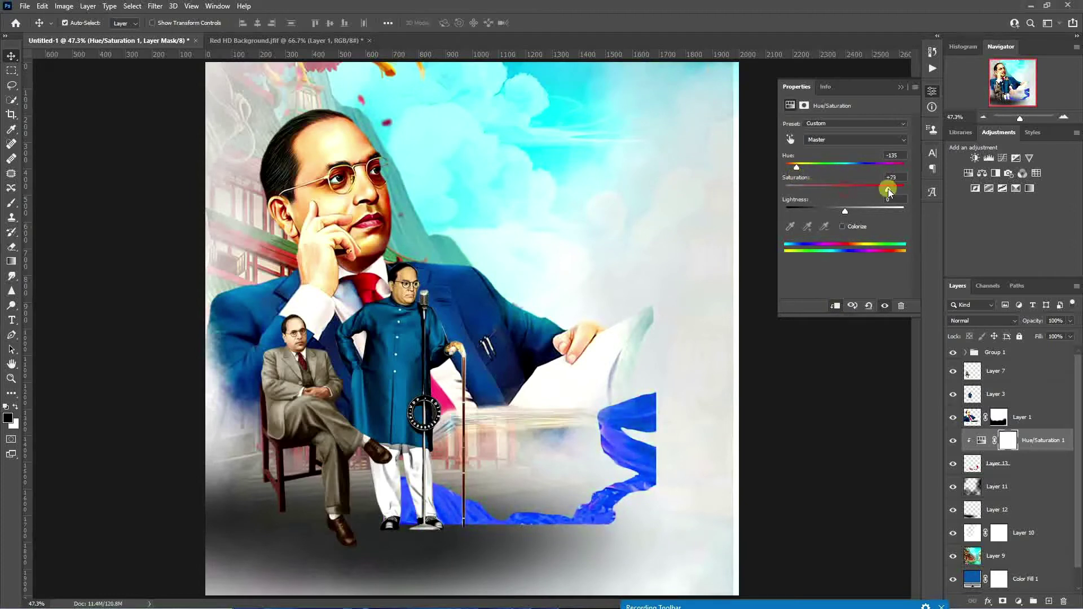
{"action": "left_click_drag", "start_coordinate": [797, 166], "coordinate": [794, 167]}
{"action": "left_click_drag", "start_coordinate": [844, 211], "coordinate": [832, 212]}
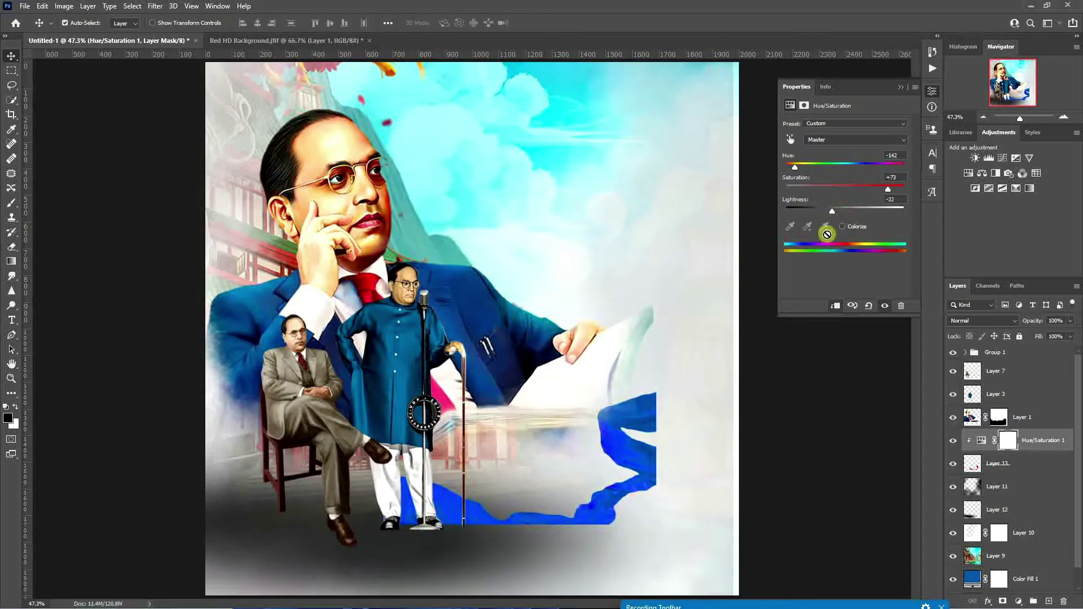
{"action": "left_click", "coordinate": [931, 94]}
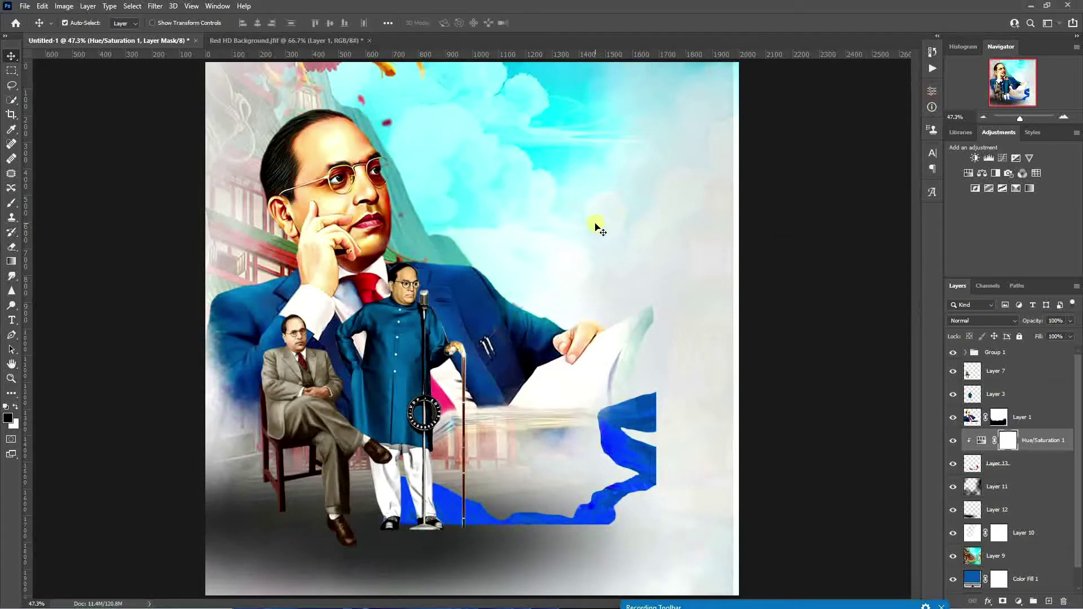
Step: Merge the Hue/Saturation adjustment with the fabric on Layer 13 into one layer
{"action": "key", "text": "ctrl+t"}
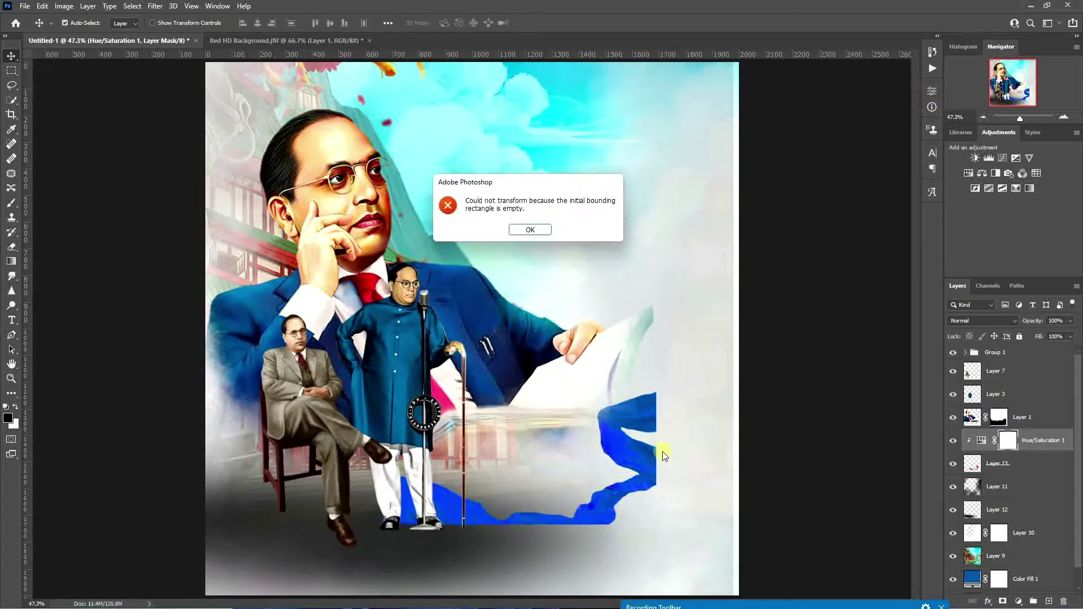
{"action": "left_click", "coordinate": [530, 230]}
{"action": "left_click", "coordinate": [994, 466], "text": "ctrl"}
{"action": "key", "text": "ctrl+e"}
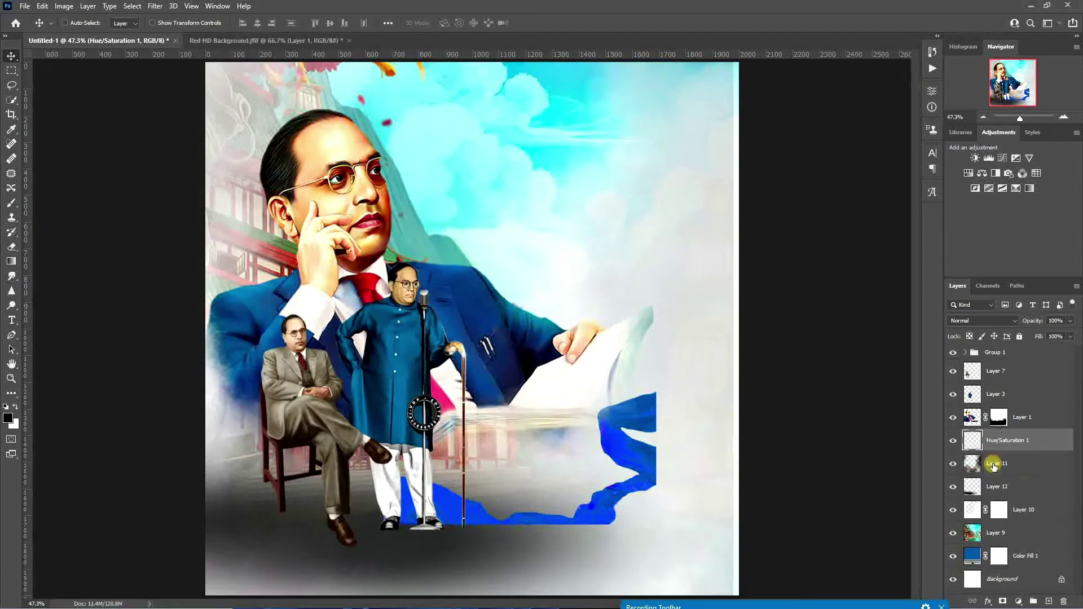
Step: Enlarge the blue fabric to about 281% and align it with the right and bottom edges of the canvas
{"action": "key", "text": "ctrl+t"}
{"action": "left_click_drag", "start_coordinate": [658, 477], "coordinate": [903, 459]}
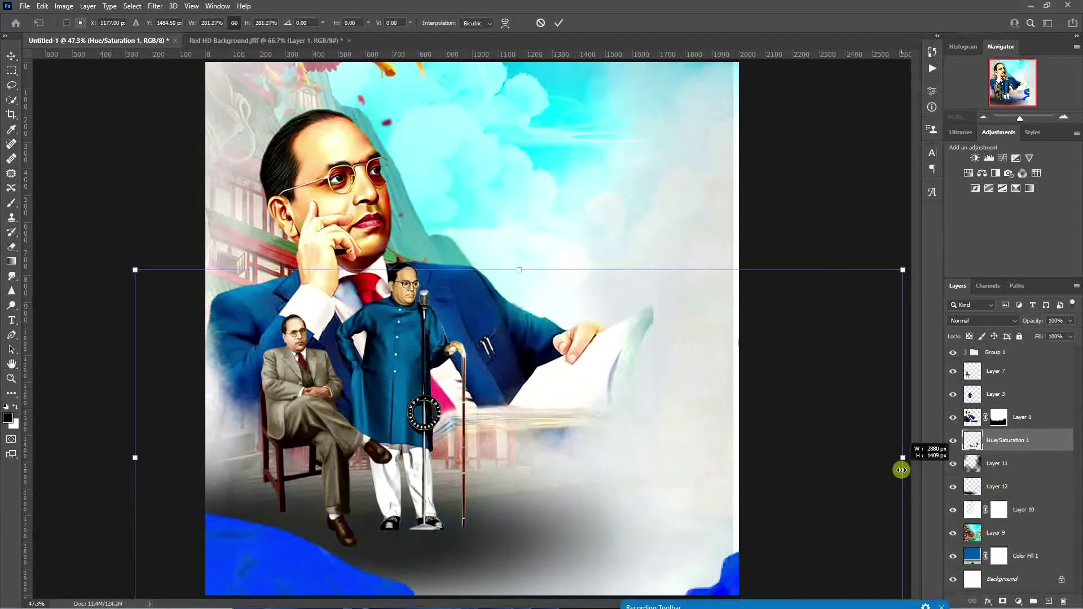
{"action": "left_click_drag", "start_coordinate": [729, 596], "coordinate": [563, 563]}
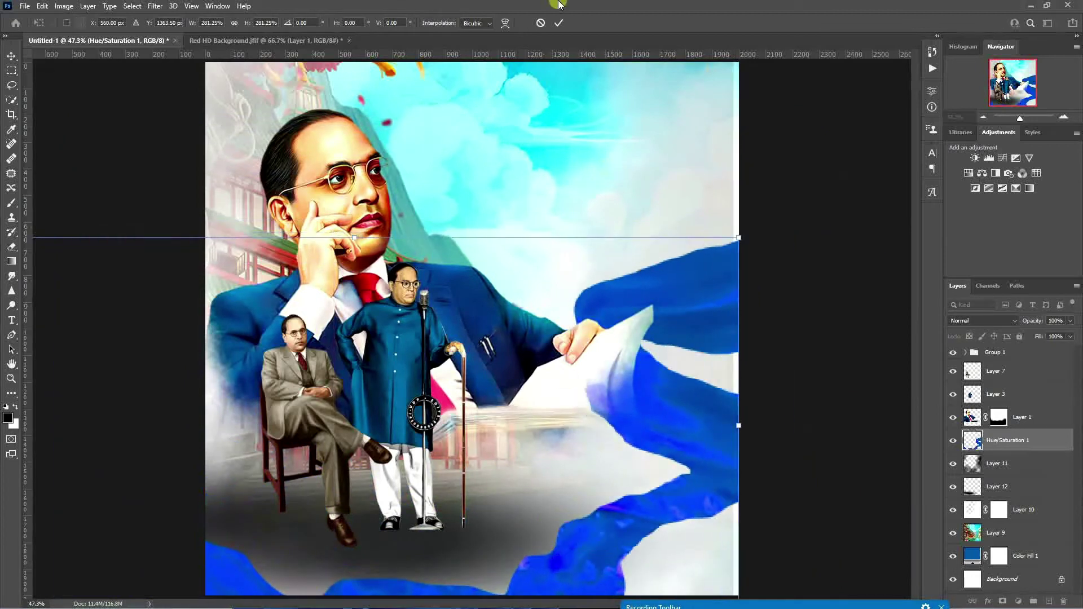
{"action": "key", "text": "Return"}
{"action": "left_click", "coordinate": [701, 133]}
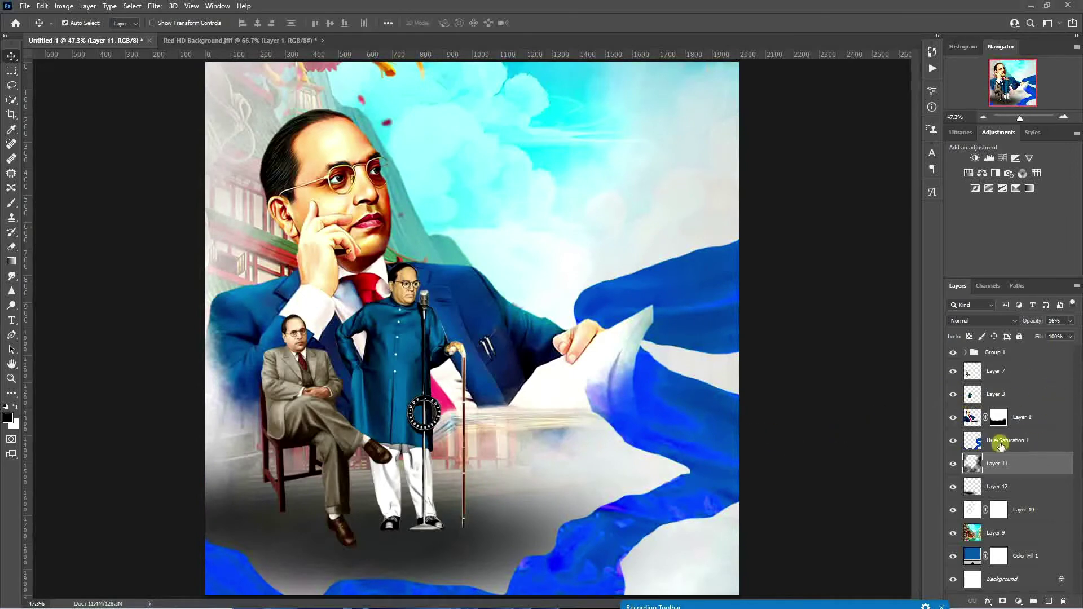
Step: Duplicate the merged blue fabric layer
{"action": "left_click", "coordinate": [1002, 447]}
{"action": "key", "text": "ctrl+j"}
{"action": "left_click", "coordinate": [156, 6]}
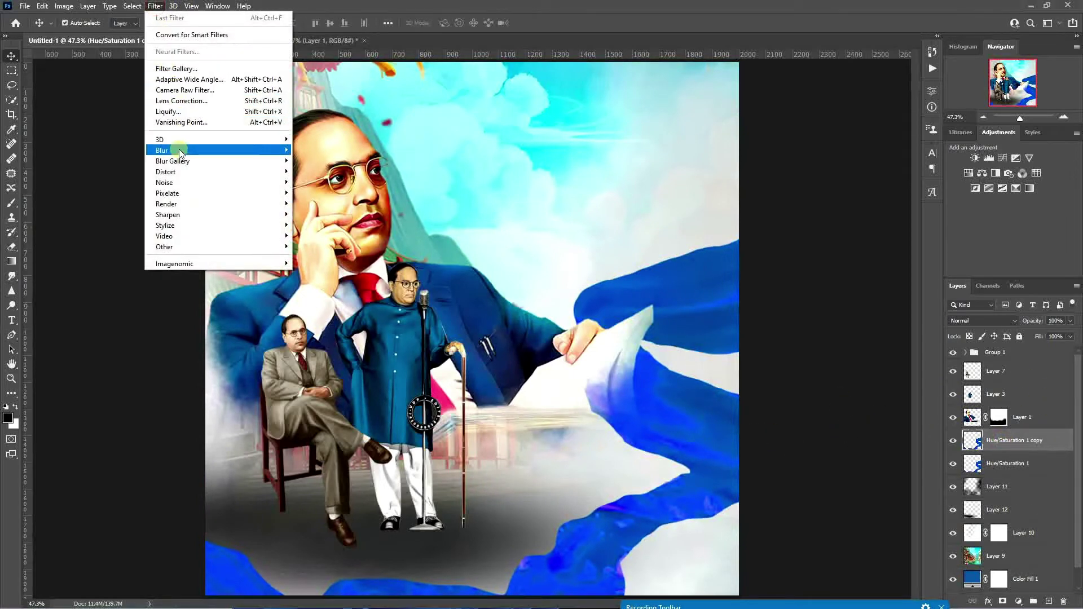
{"action": "mouse_move", "coordinate": [180, 152]}
{"action": "left_click", "coordinate": [319, 215]}
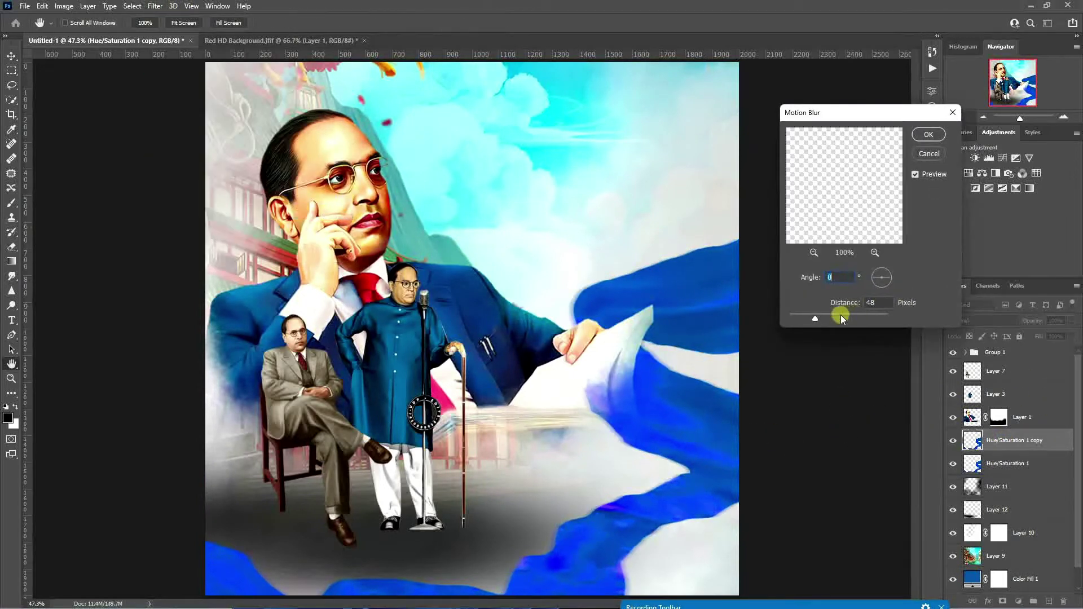
{"action": "left_click_drag", "start_coordinate": [841, 316], "coordinate": [834, 317]}
{"action": "left_click", "coordinate": [929, 154]}
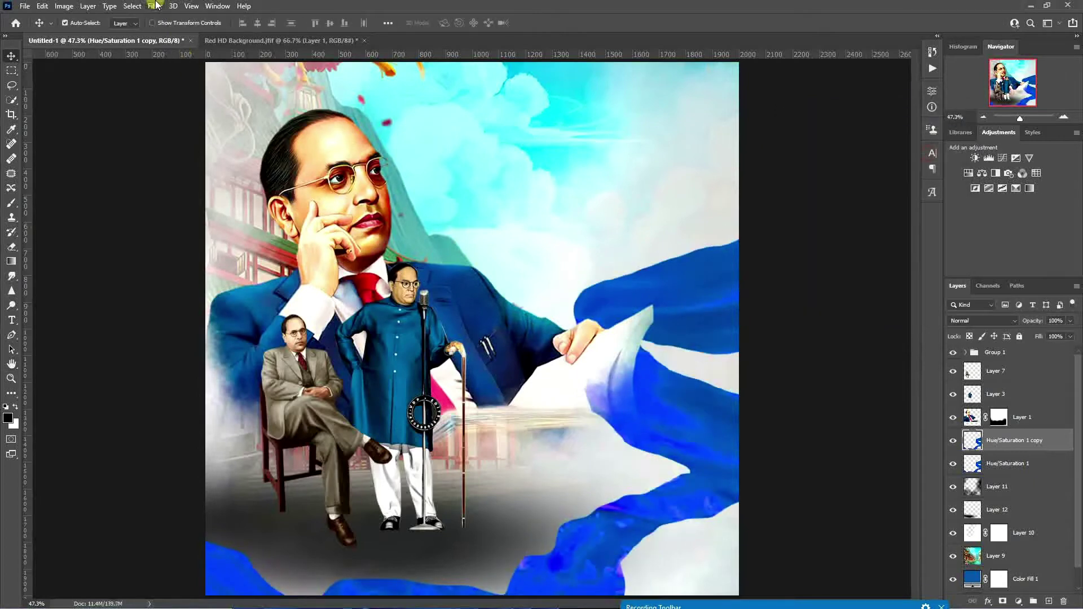
Step: Soften the duplicated blue fabric with a Gaussian Blur
{"action": "left_click", "coordinate": [155, 6]}
{"action": "mouse_move", "coordinate": [170, 150]}
{"action": "left_click", "coordinate": [354, 193]}
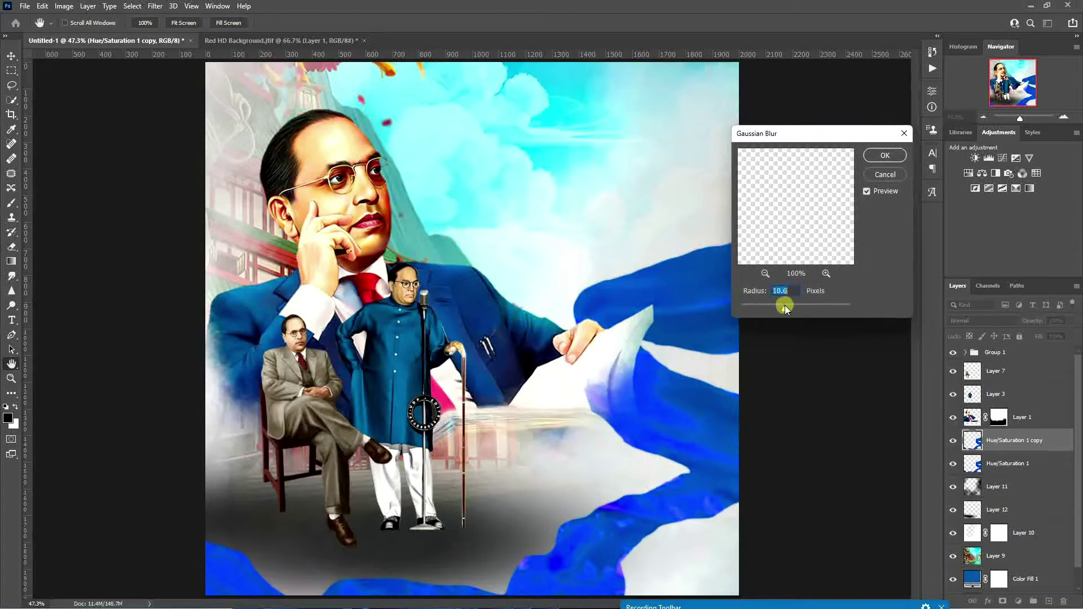
{"action": "left_click_drag", "start_coordinate": [784, 307], "coordinate": [793, 303]}
{"action": "left_click", "coordinate": [885, 155]}
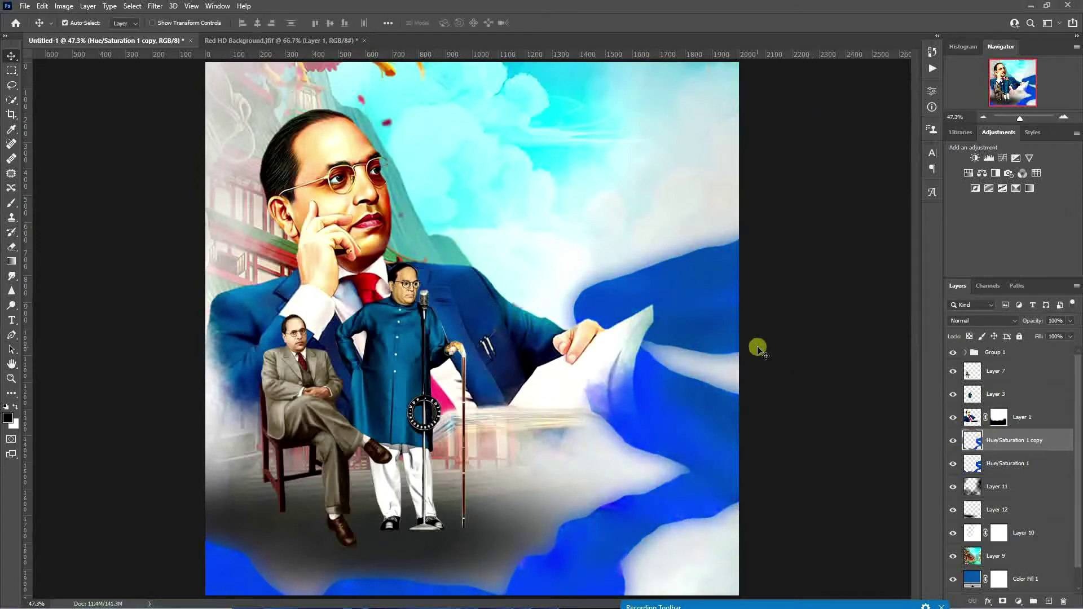
Step: Flip the blurred fabric copy vertically and place it partly off the canvas's upper right edge
{"action": "key", "text": "ctrl+t"}
{"action": "right_click", "coordinate": [626, 330]}
{"action": "left_click", "coordinate": [668, 533]}
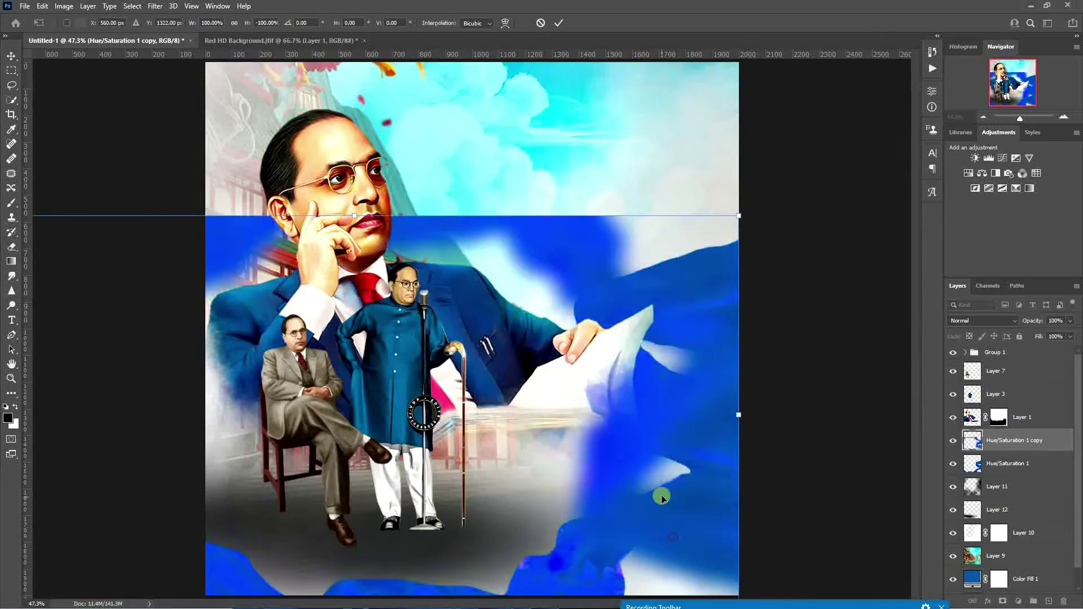
{"action": "left_click_drag", "start_coordinate": [662, 498], "coordinate": [842, 383]}
Step: Rotate the original blue fabric by 23.43° and stretch its height to about 131.43% in the lower right area
{"action": "left_click", "coordinate": [707, 449]}
{"action": "key", "text": "ctrl+t"}
{"action": "left_click_drag", "start_coordinate": [704, 449], "coordinate": [647, 540]}
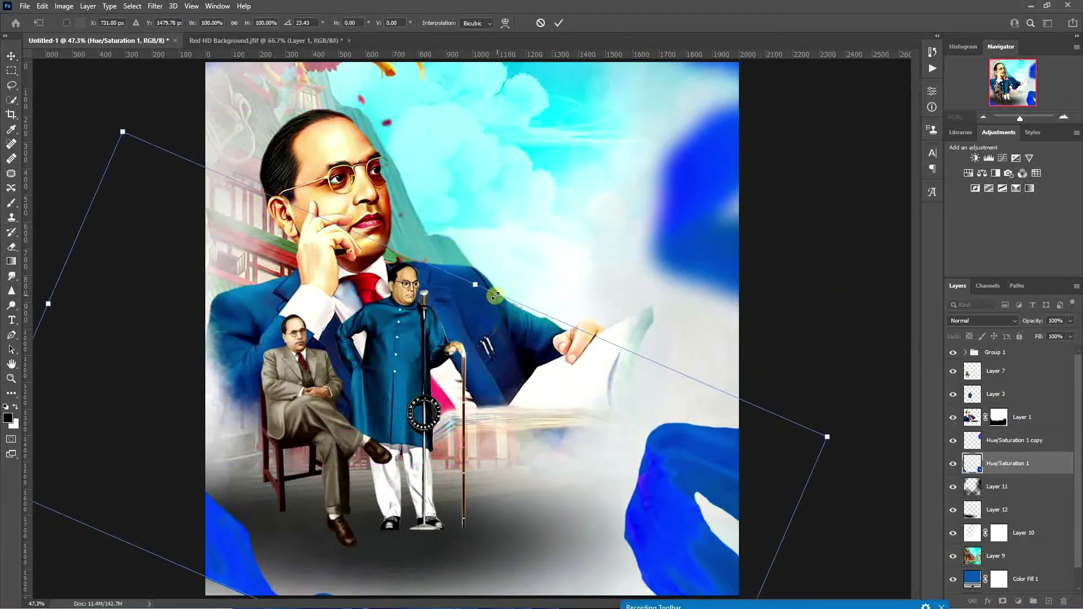
{"action": "left_click_drag", "start_coordinate": [495, 296], "coordinate": [539, 186]}
{"action": "left_click_drag", "start_coordinate": [706, 363], "coordinate": [691, 389]}
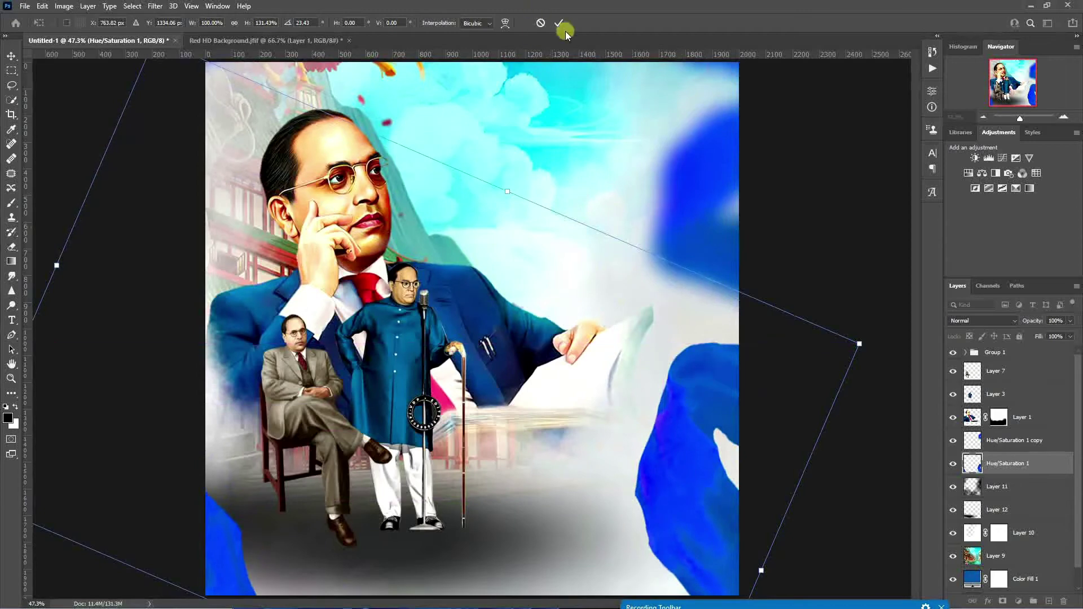
Step: Flip the original blue fabric horizontally and fit it along the canvas's left edge behind the large portrait
{"action": "right_click", "coordinate": [655, 386]}
{"action": "left_click", "coordinate": [697, 573]}
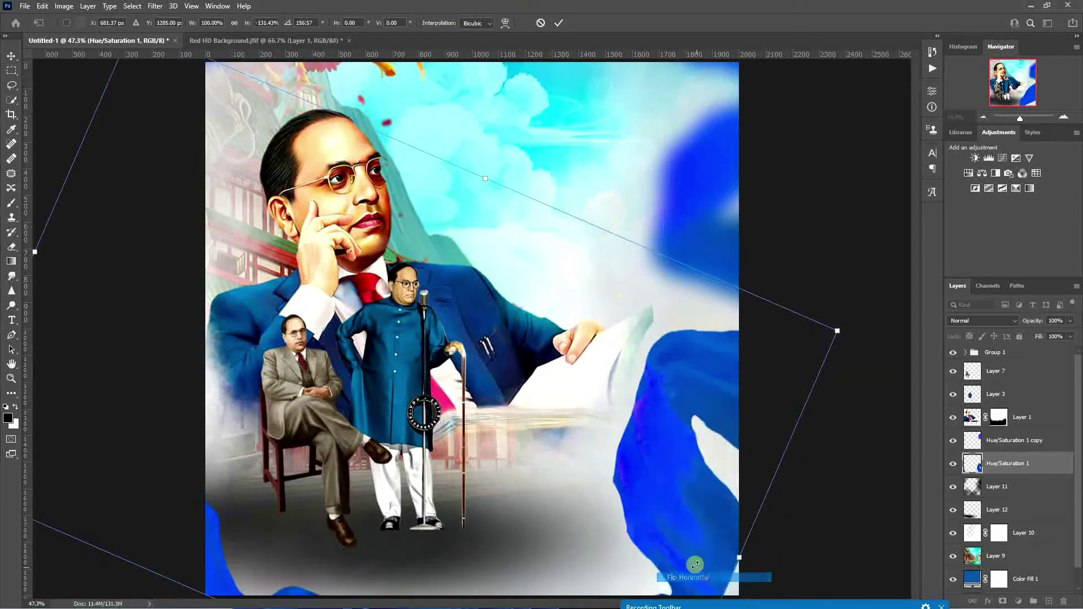
{"action": "left_click_drag", "start_coordinate": [717, 505], "coordinate": [789, 229]}
{"action": "left_click_drag", "start_coordinate": [640, 379], "coordinate": [732, 598]}
{"action": "left_click_drag", "start_coordinate": [234, 412], "coordinate": [96, 329]}
{"action": "left_click_drag", "start_coordinate": [229, 504], "coordinate": [283, 580]}
{"action": "left_click", "coordinate": [561, 23]}
Step: Apply the Oil Paint filter to the left blue fabric with Stylization, Cleanliness, Scale and Bristle Detail at 10.0
{"action": "left_click", "coordinate": [155, 7]}
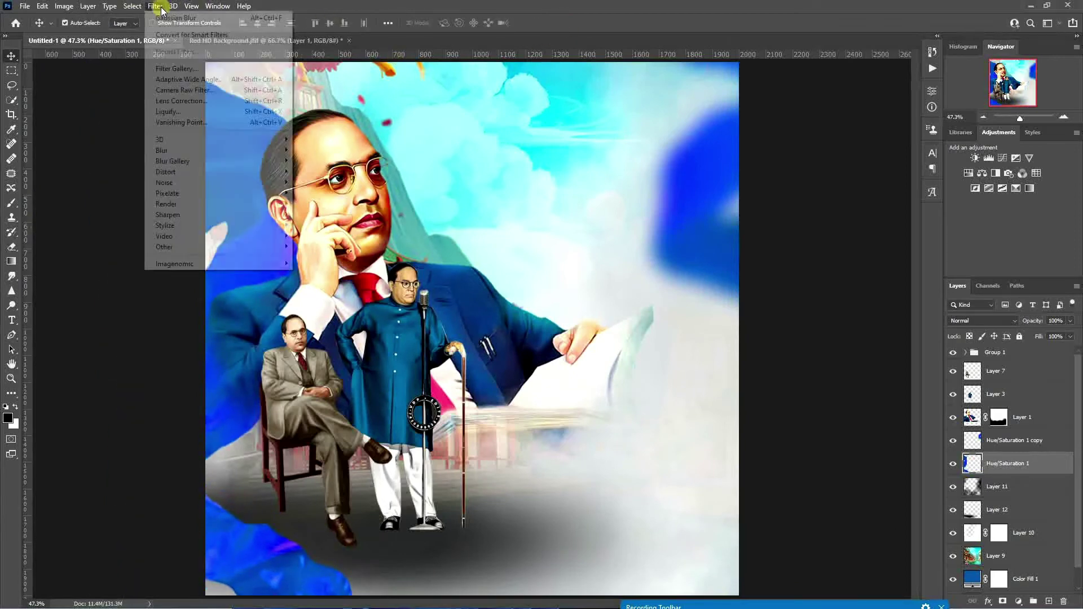
{"action": "mouse_move", "coordinate": [169, 225]}
{"action": "left_click", "coordinate": [316, 268]}
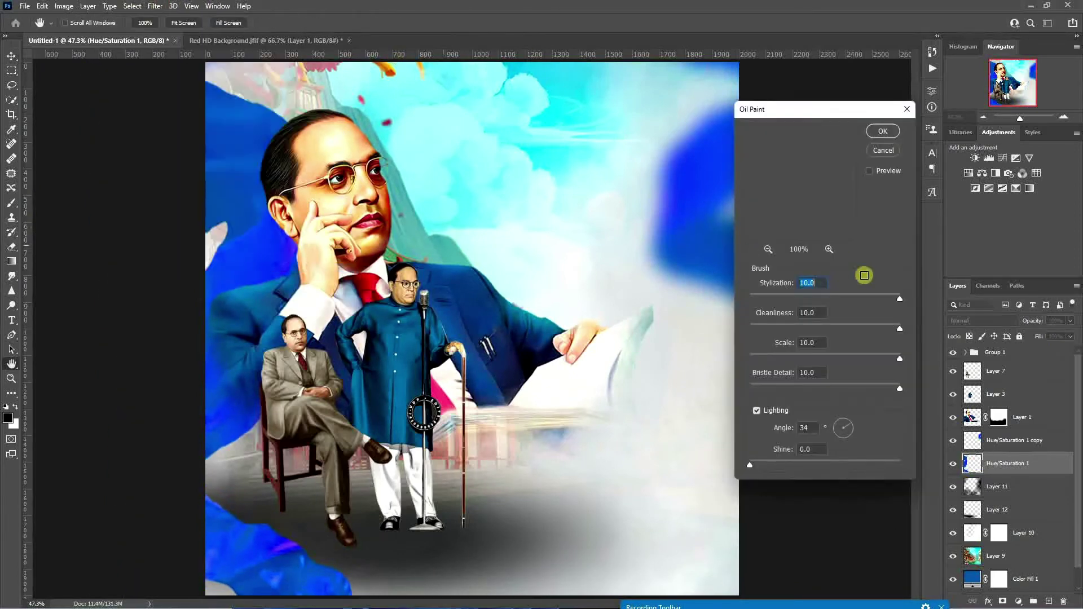
{"action": "left_click", "coordinate": [883, 129]}
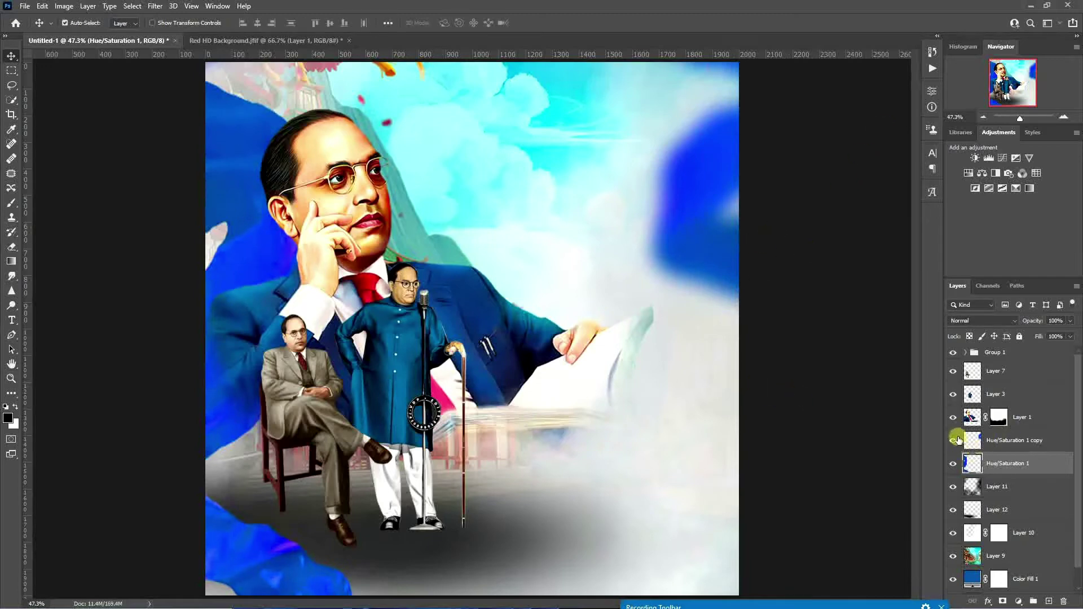
Step: Close the Red HD Background image without saving its changes, and close the photo source image
{"action": "left_click", "coordinate": [348, 40]}
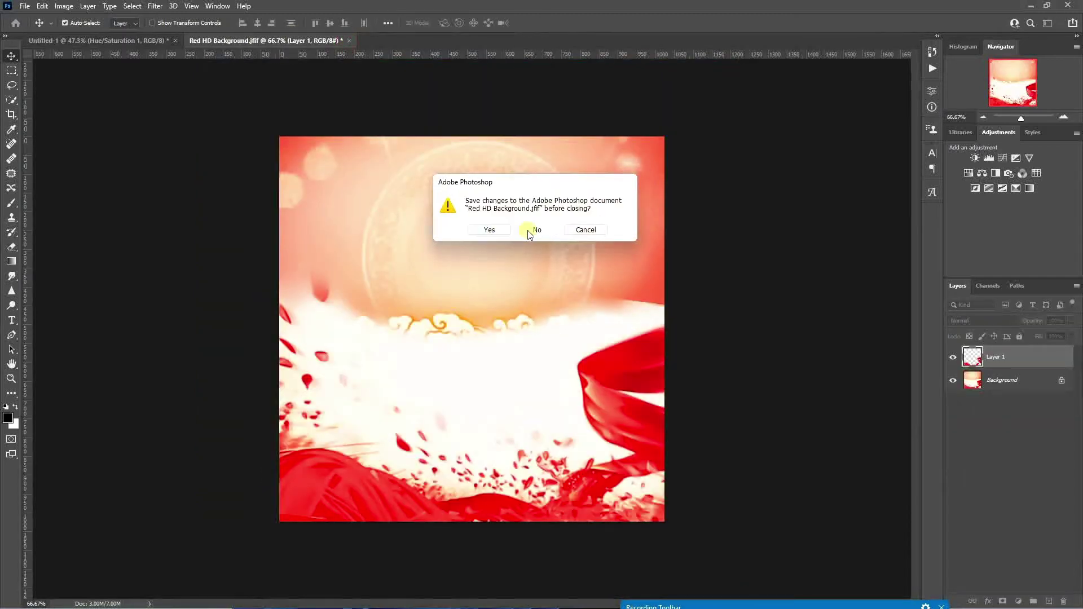
{"action": "left_click", "coordinate": [528, 230]}
{"action": "left_click", "coordinate": [25, 6]}
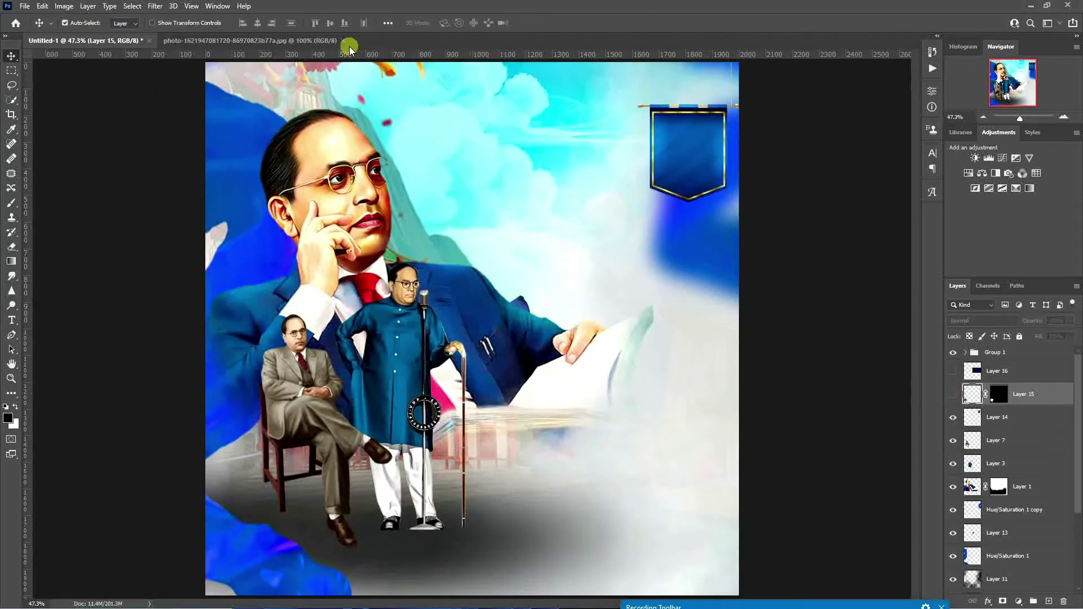
{"action": "left_click", "coordinate": [337, 41]}
{"action": "left_click", "coordinate": [343, 41]}
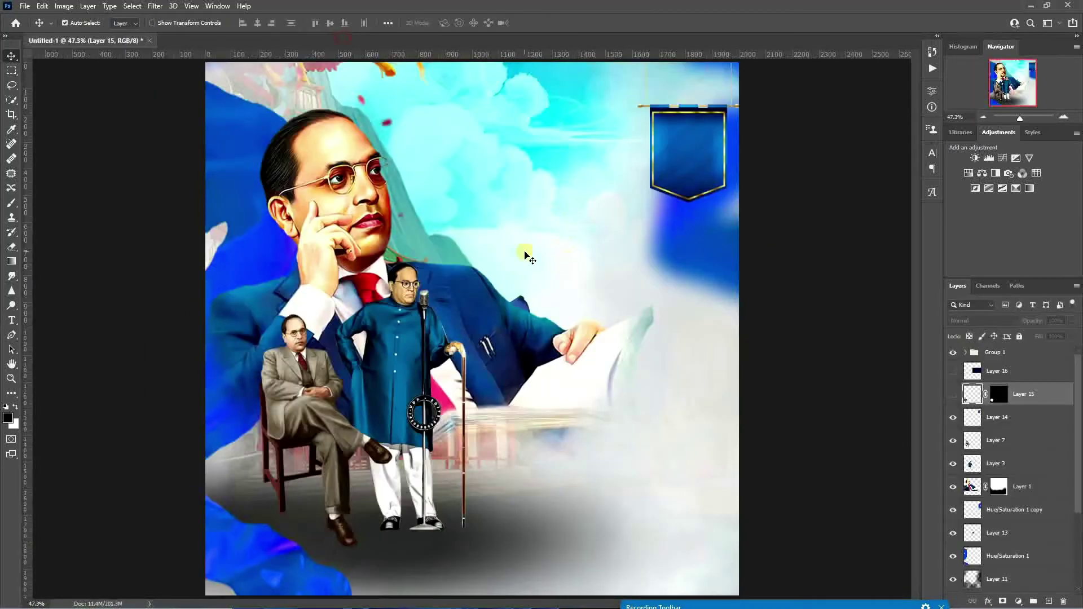
Step: Move the flag on Layer 13 up beside the large portrait's face and raise its layer directly above Layer 15
{"action": "left_click_drag", "start_coordinate": [524, 302], "coordinate": [502, 169]}
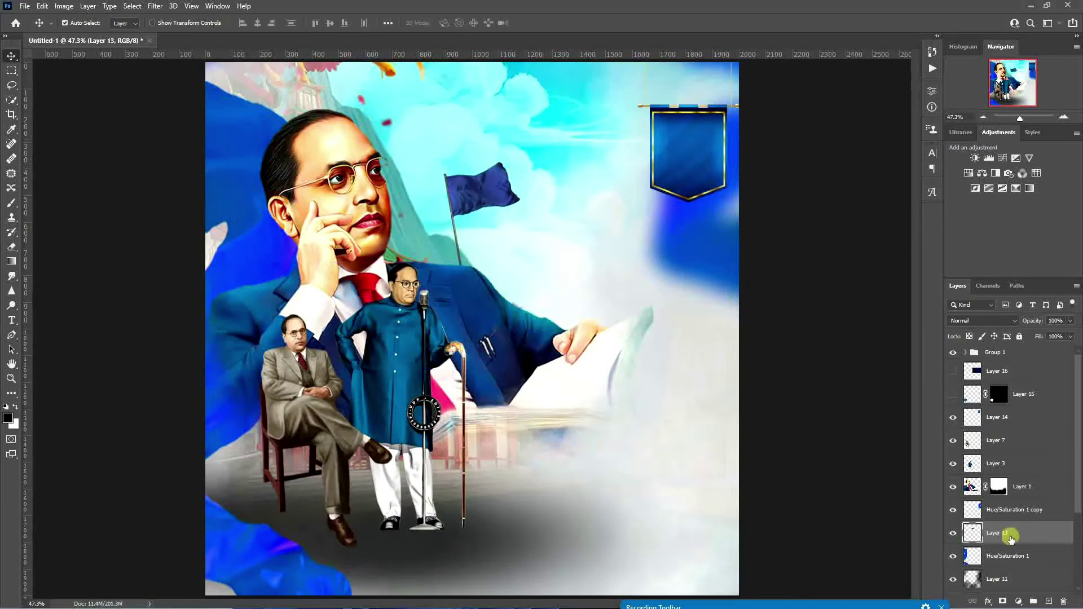
{"action": "left_click_drag", "start_coordinate": [1010, 538], "coordinate": [1015, 384]}
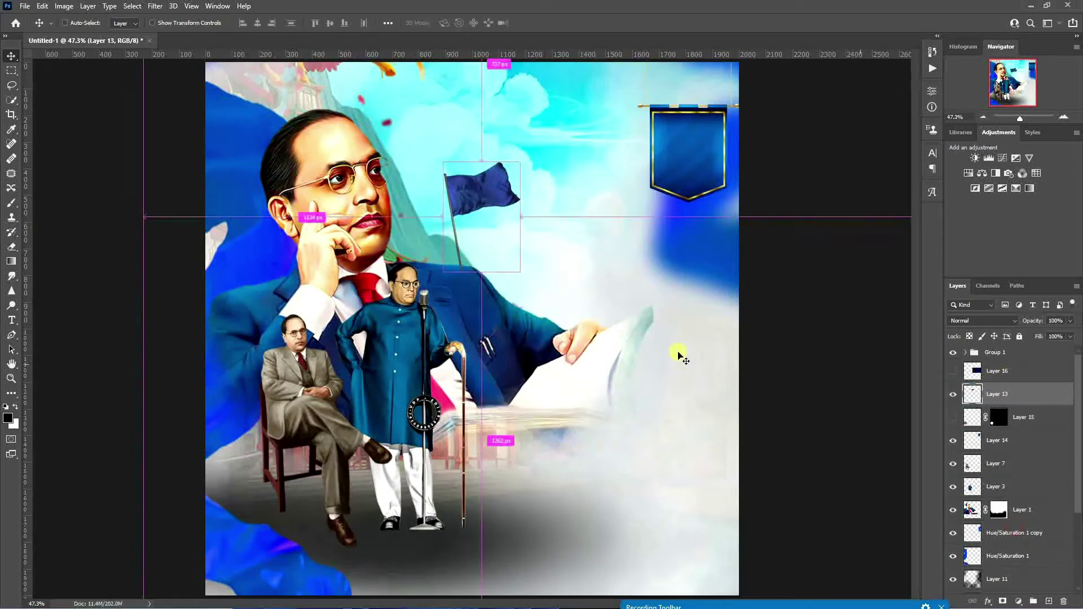
Step: Enlarge the flag to about 182% with a slight clockwise rotation, shift it toward the large portrait, and lower its layer directly below Layer 1
{"action": "key", "text": "ctrl+t"}
{"action": "left_click_drag", "start_coordinate": [589, 274], "coordinate": [587, 232]}
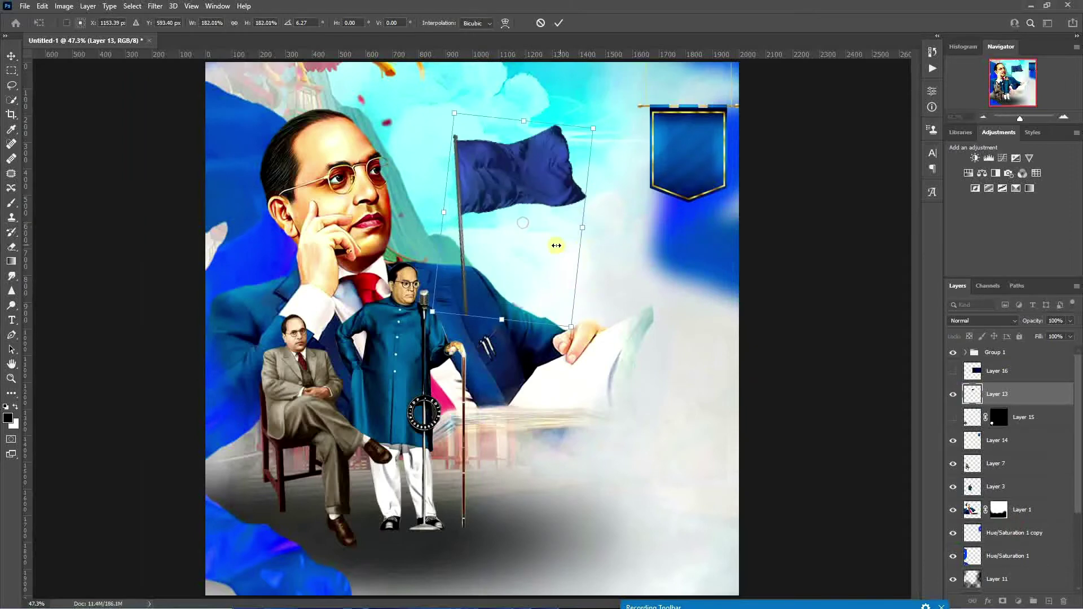
{"action": "left_click_drag", "start_coordinate": [503, 257], "coordinate": [395, 266]}
{"action": "key", "text": "Return"}
{"action": "left_click_drag", "start_coordinate": [1016, 395], "coordinate": [1013, 523]}
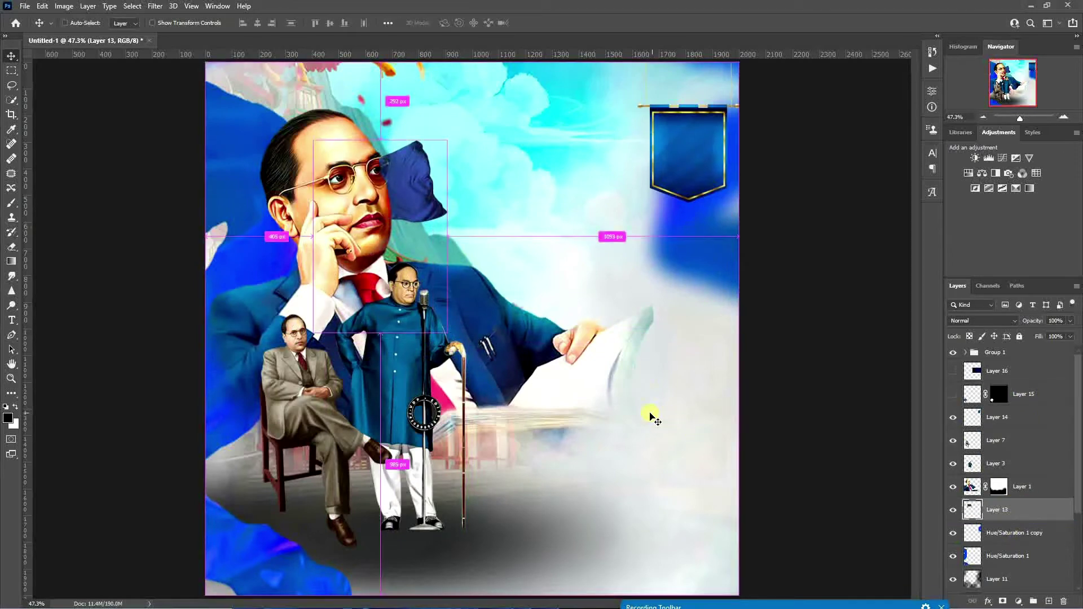
Step: Scale the flag to about 211% and place it behind the large portrait, with its pole running down beside the figure
{"action": "key", "text": "ctrl+t"}
{"action": "left_click_drag", "start_coordinate": [450, 237], "coordinate": [597, 235]}
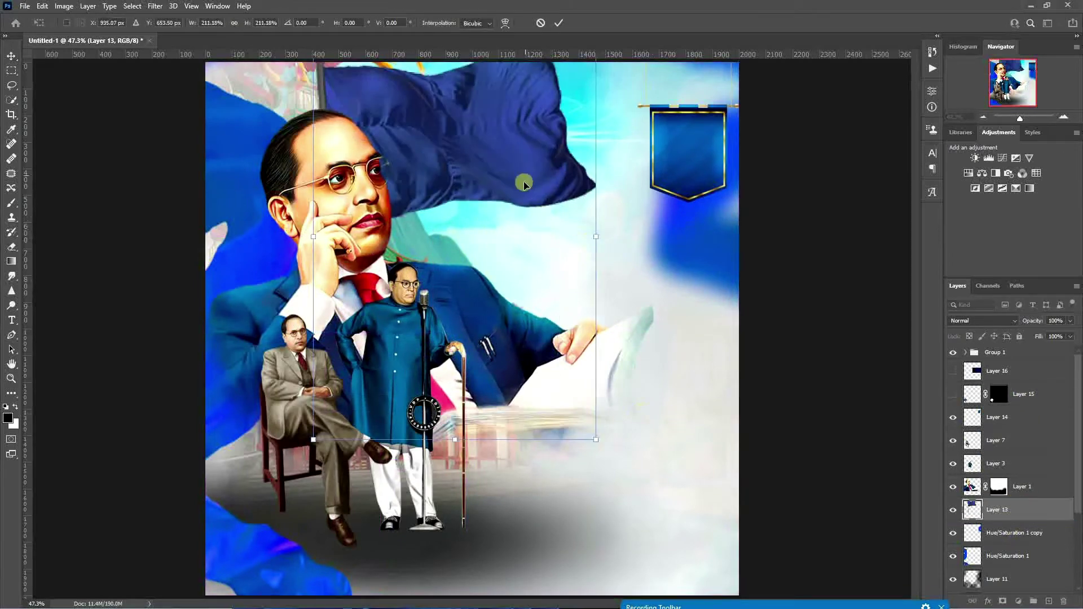
{"action": "left_click_drag", "start_coordinate": [527, 178], "coordinate": [427, 268]}
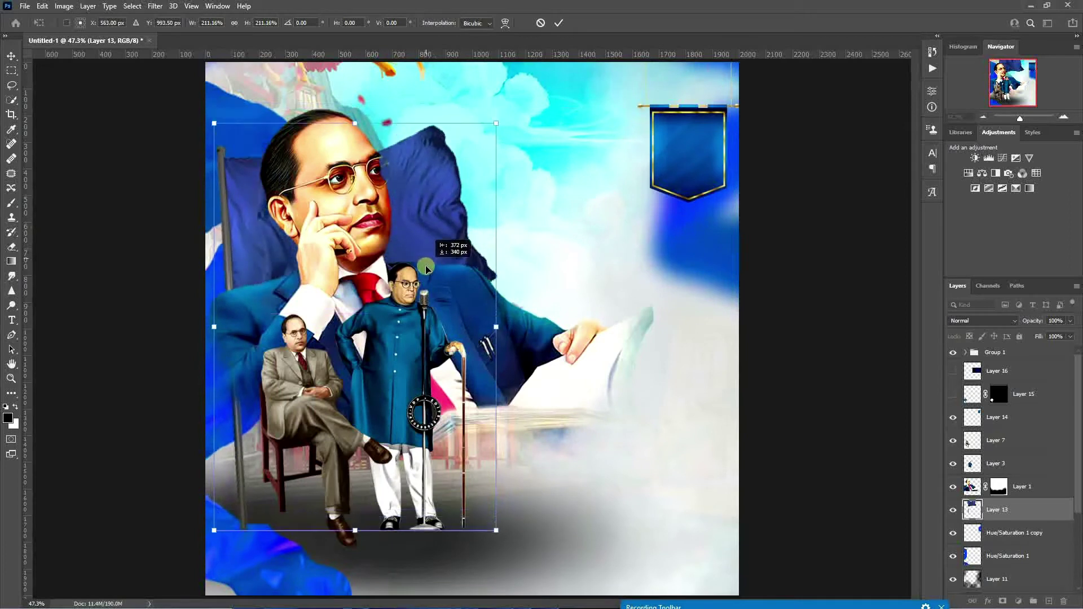
{"action": "left_click", "coordinate": [560, 23]}
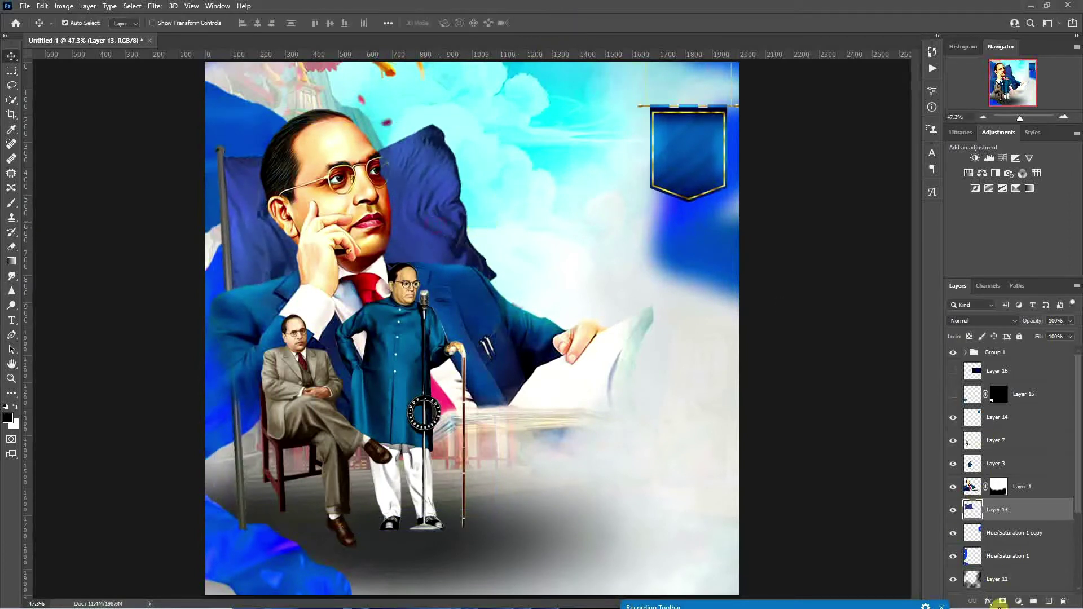
Step: Add a layer mask to Layer 13 and fade out the lower end of the flagpole with a smaller black brush
{"action": "left_click", "coordinate": [1003, 602]}
{"action": "key", "text": "b"}
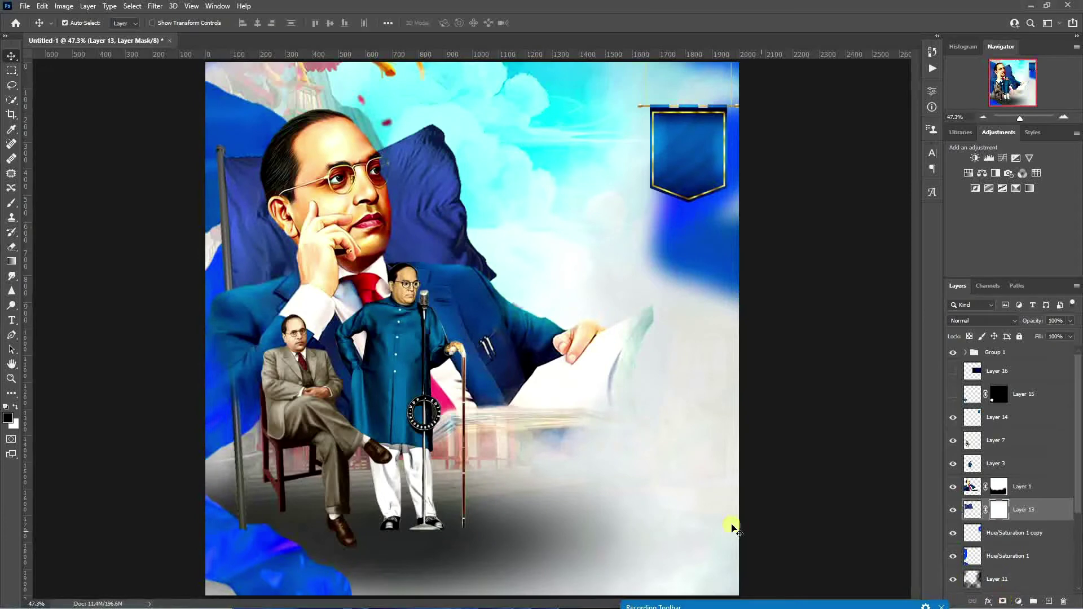
{"action": "key", "text": "bracketleft"}
{"action": "key", "text": "bracketleft"}
{"action": "key", "text": "bracketleft"}
{"action": "key", "text": "bracketleft"}
{"action": "key", "text": "bracketleft"}
{"action": "key", "text": "bracketleft"}
{"action": "key", "text": "bracketleft"}
{"action": "key", "text": "bracketleft"}
{"action": "key", "text": "bracketleft"}
{"action": "key", "text": "bracketleft"}
{"action": "left_click", "coordinate": [253, 556]}
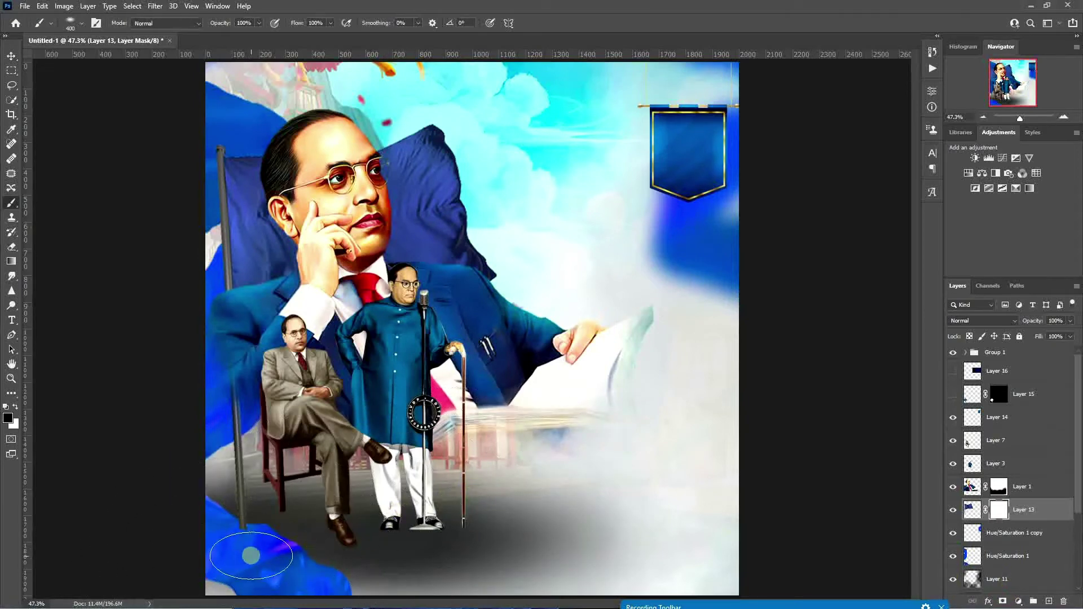
{"action": "left_click", "coordinate": [238, 551]}
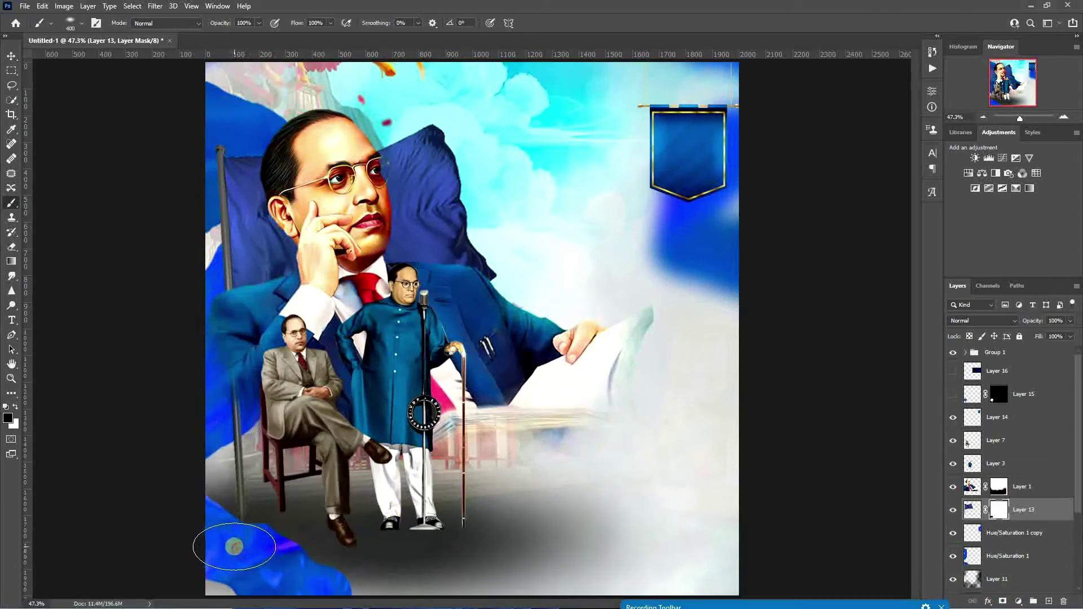
Step: Move the large portrait on Layer 1 slightly to the right
{"action": "left_click", "coordinate": [10, 57]}
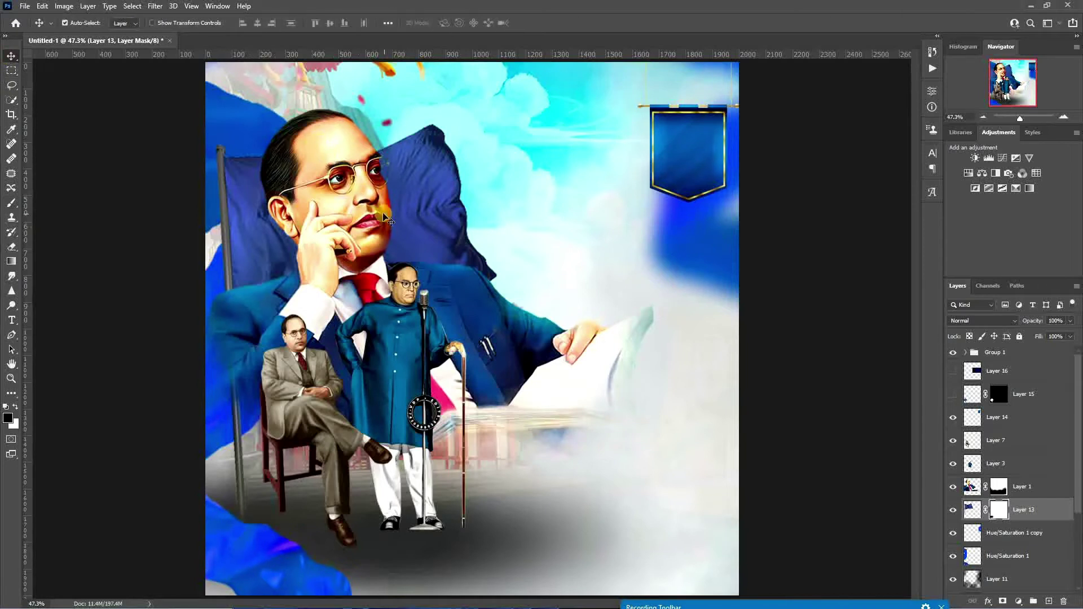
{"action": "left_click", "coordinate": [353, 198]}
{"action": "left_click_drag", "start_coordinate": [354, 199], "coordinate": [367, 194]}
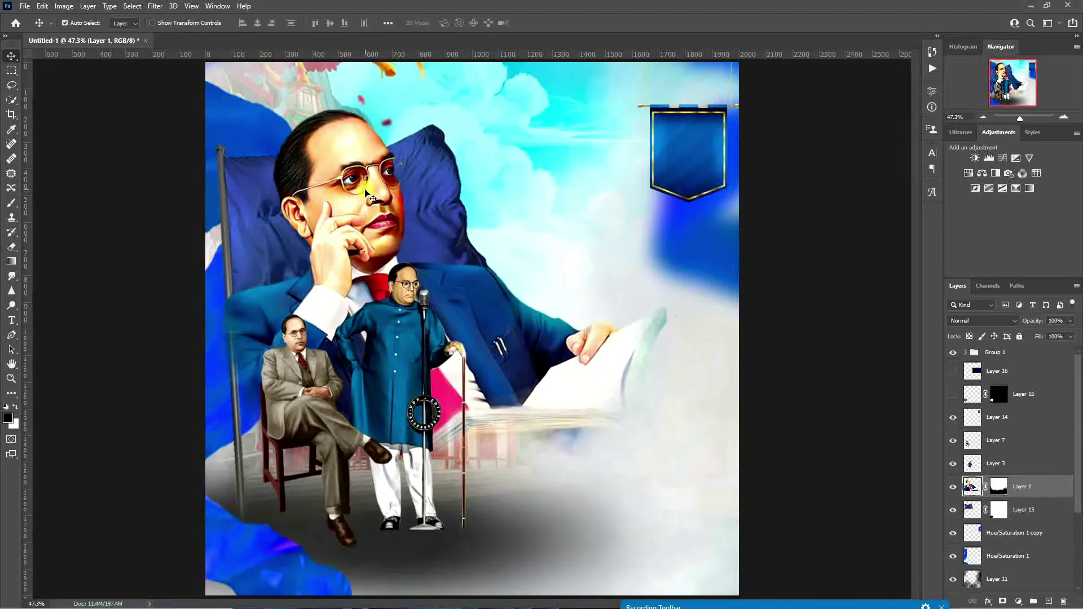
Step: Open the fiery battlefield image number 68 from the Banner Backgrounds folder inside backgrounds on drive E
{"action": "left_click", "coordinate": [24, 7]}
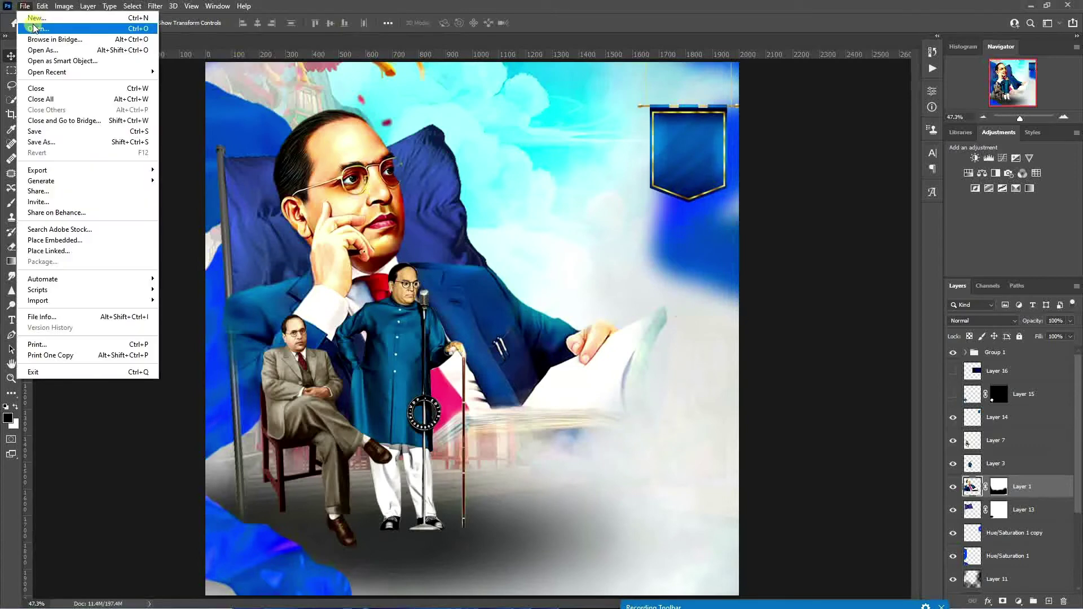
{"action": "left_click", "coordinate": [33, 27]}
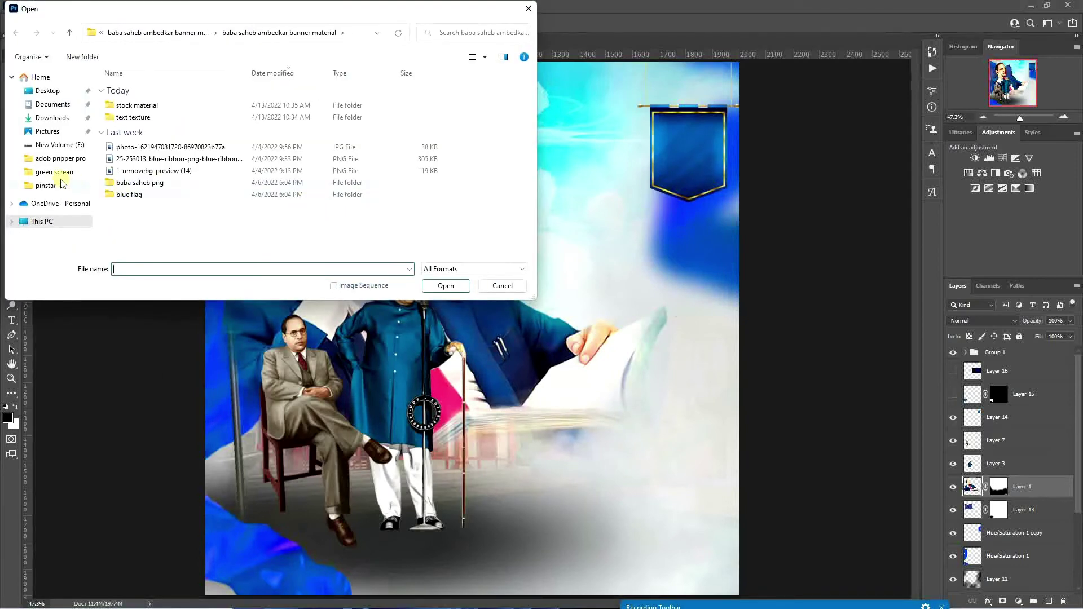
{"action": "left_click", "coordinate": [65, 224]}
{"action": "double_click", "coordinate": [433, 175]}
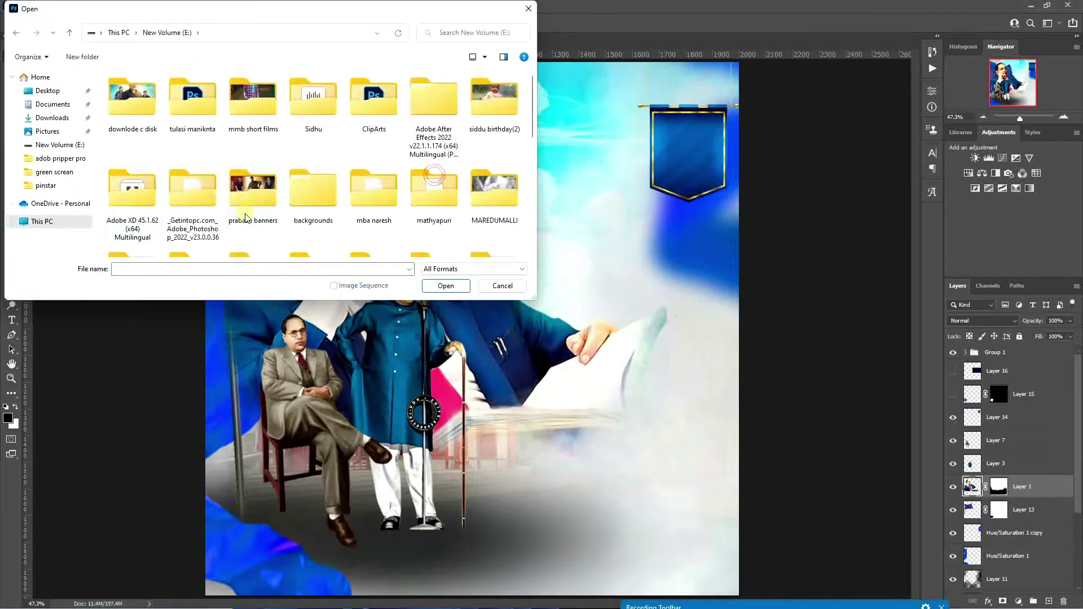
{"action": "double_click", "coordinate": [317, 201]}
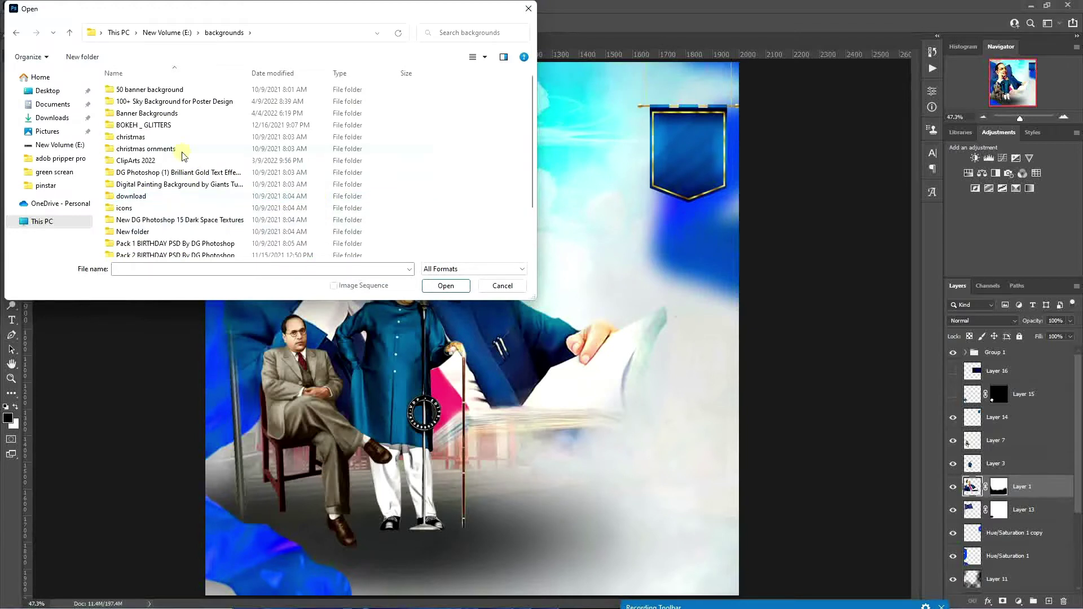
{"action": "double_click", "coordinate": [169, 114]}
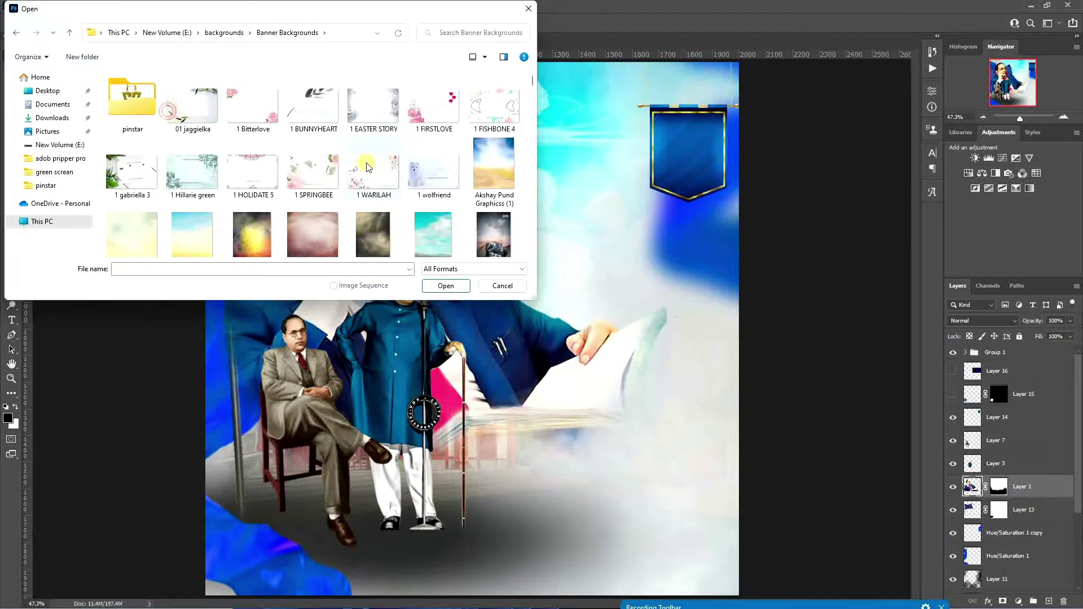
{"action": "scroll", "coordinate": [368, 168], "scroll_direction": "down", "scroll_amount": 3}
{"action": "scroll", "coordinate": [372, 171], "scroll_direction": "down", "scroll_amount": 2}
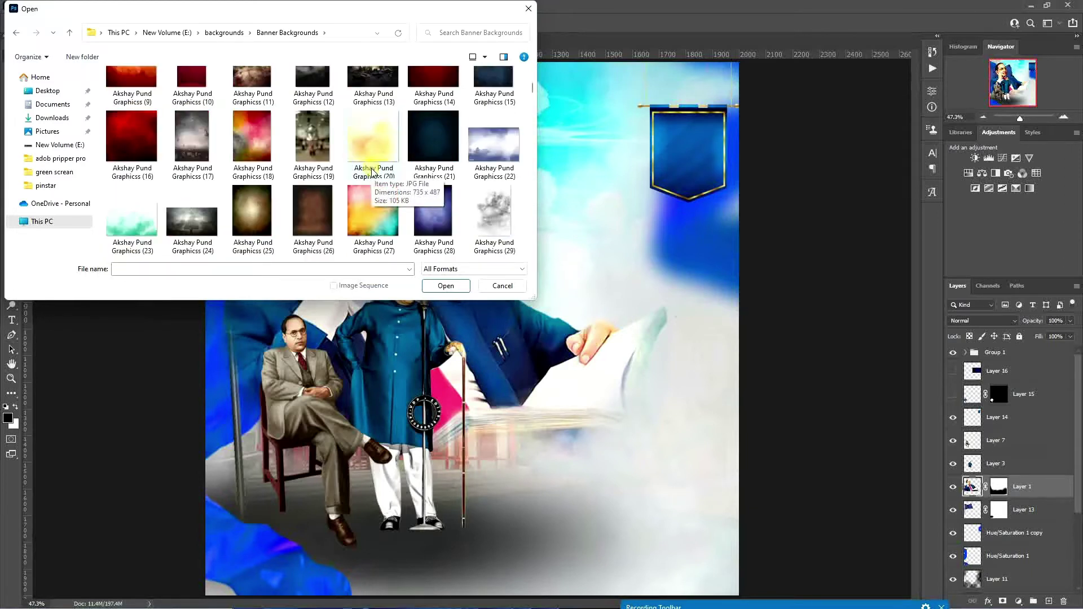
{"action": "scroll", "coordinate": [372, 172], "scroll_direction": "down", "scroll_amount": 7}
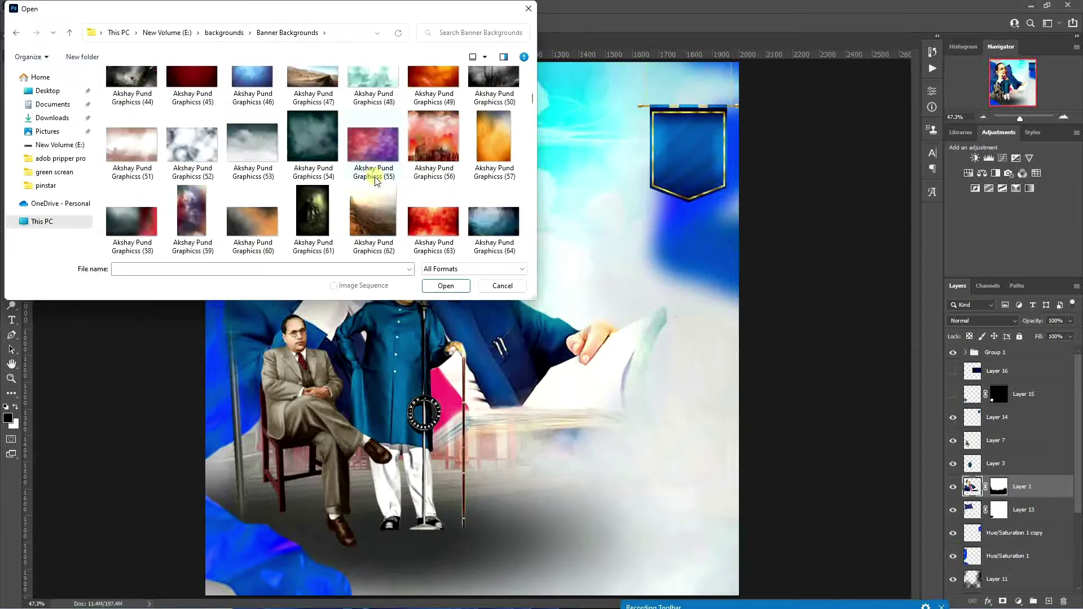
{"action": "scroll", "coordinate": [377, 182], "scroll_direction": "down", "scroll_amount": 3}
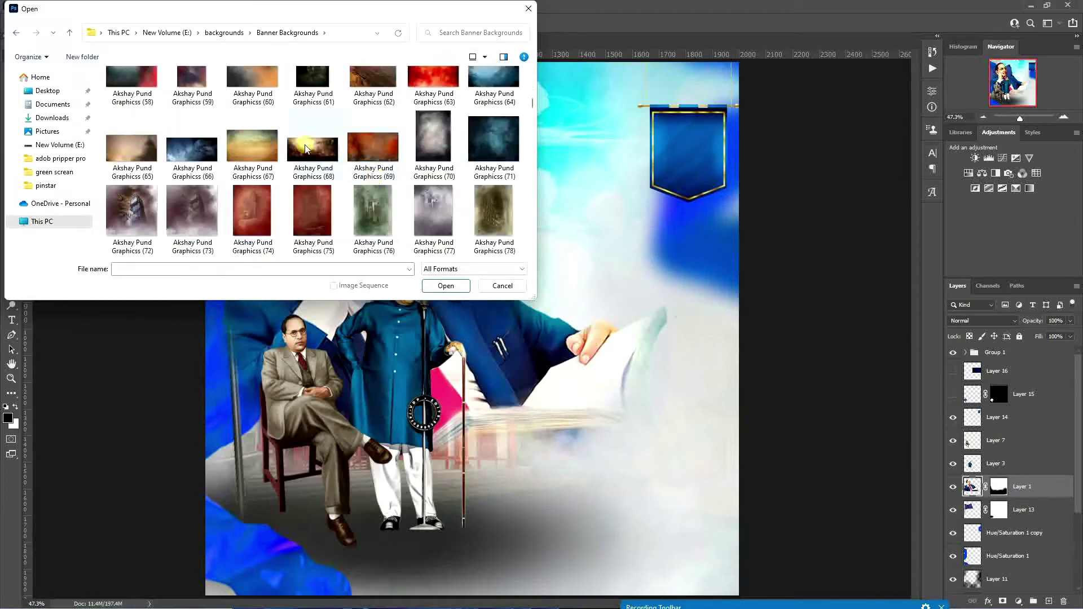
{"action": "left_click", "coordinate": [306, 148]}
{"action": "left_click", "coordinate": [455, 288]}
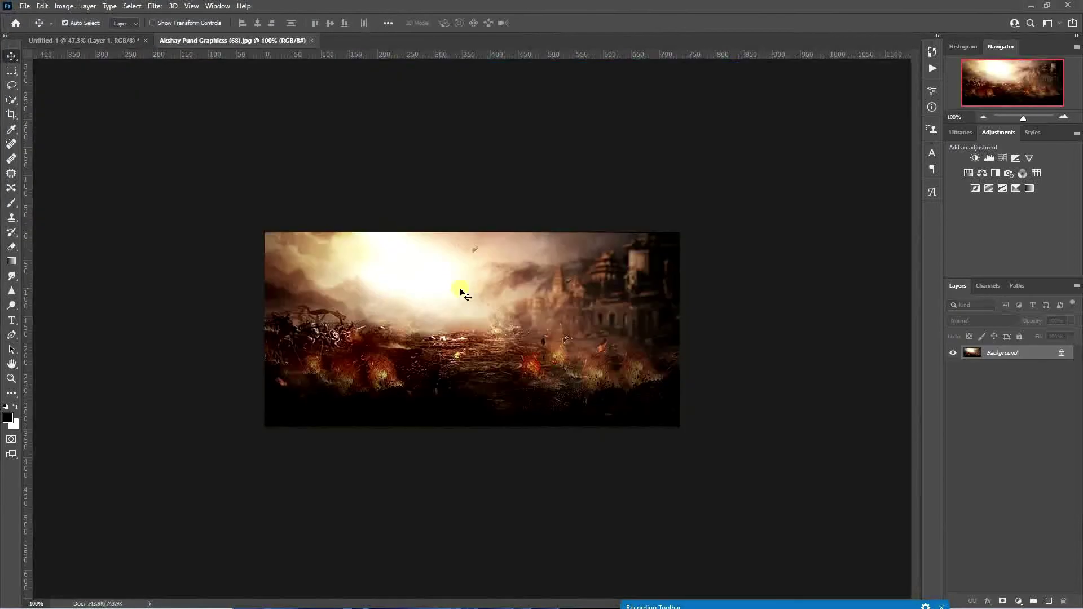
Step: Bring the battlefield image into the poster and scale it to about 599% so it covers the whole canvas
{"action": "left_click_drag", "start_coordinate": [460, 291], "coordinate": [399, 288]}
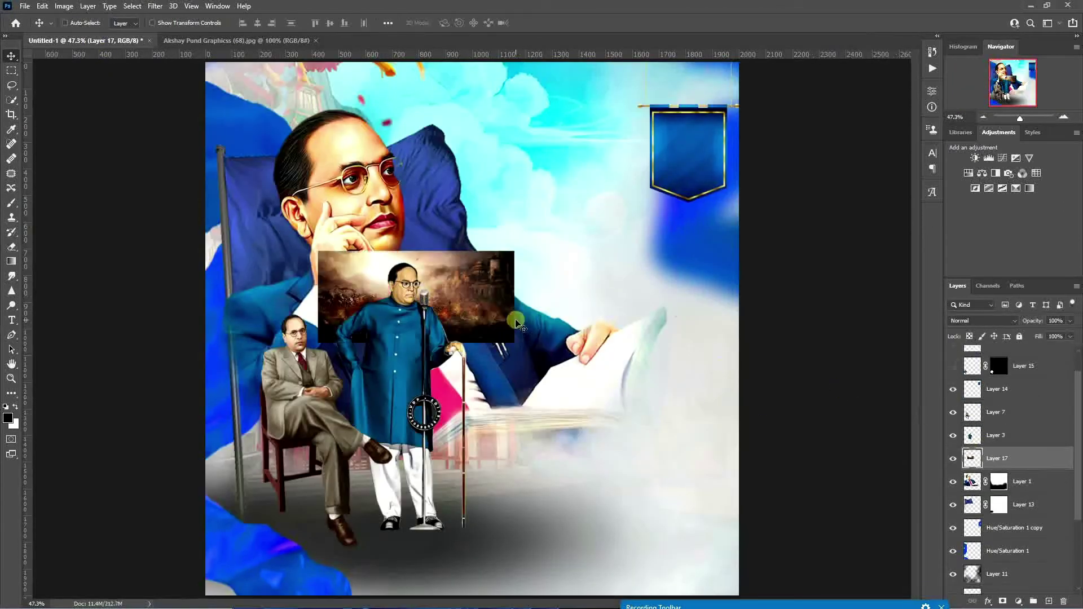
{"action": "key", "text": "ctrl+t"}
{"action": "left_click_drag", "start_coordinate": [464, 314], "coordinate": [1055, 442]}
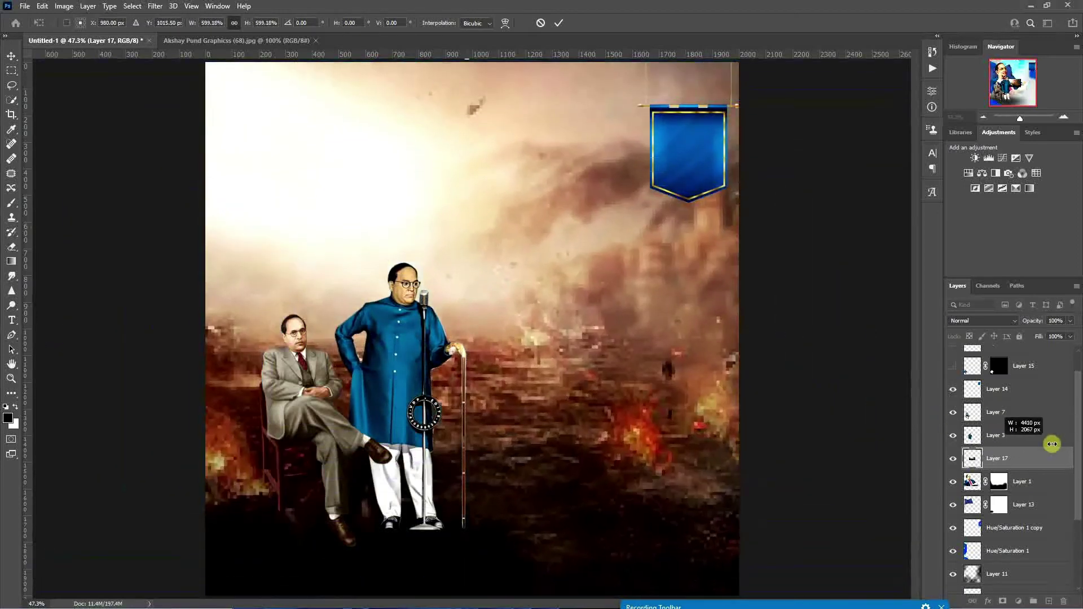
{"action": "left_click", "coordinate": [559, 25]}
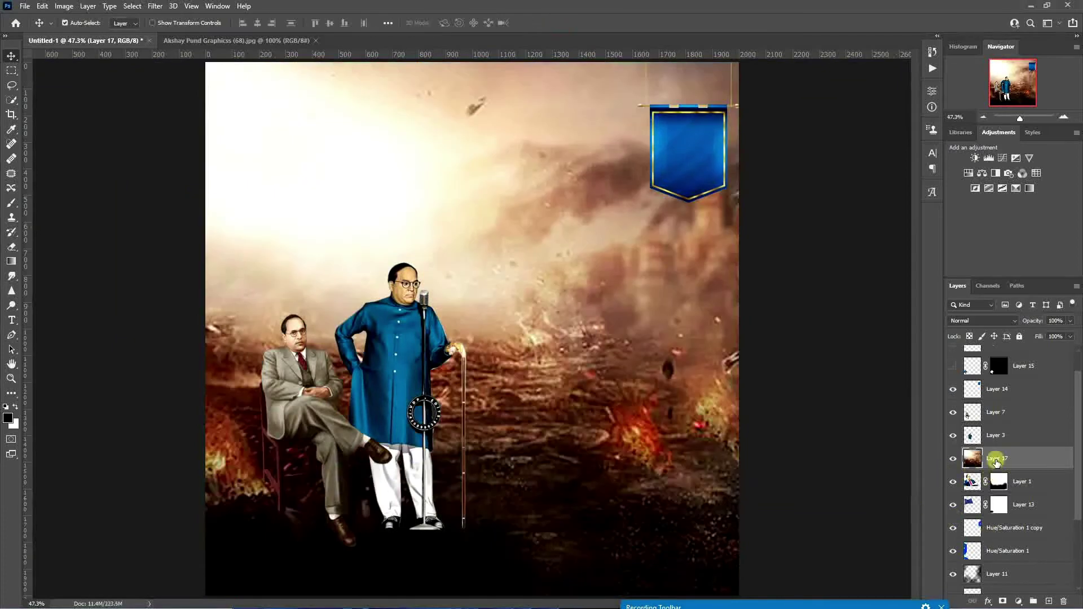
Step: Lower the battlefield image on Layer 17 to directly below Layer 12, previewing other blend modes but keeping it at Normal
{"action": "left_click_drag", "start_coordinate": [998, 457], "coordinate": [1006, 555]}
{"action": "left_click", "coordinate": [982, 320]}
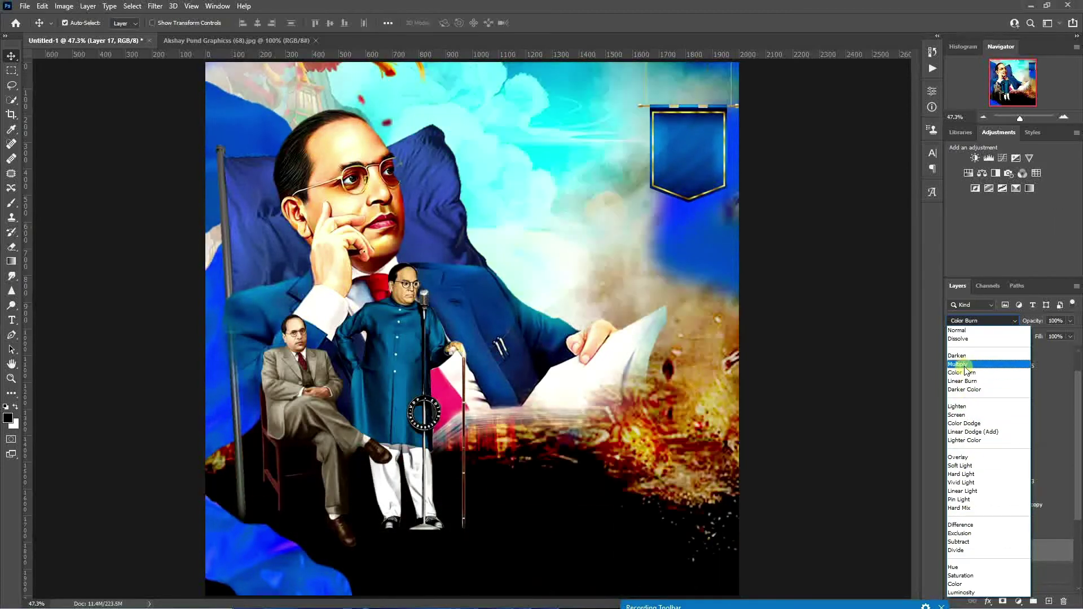
{"action": "left_click", "coordinate": [963, 333]}
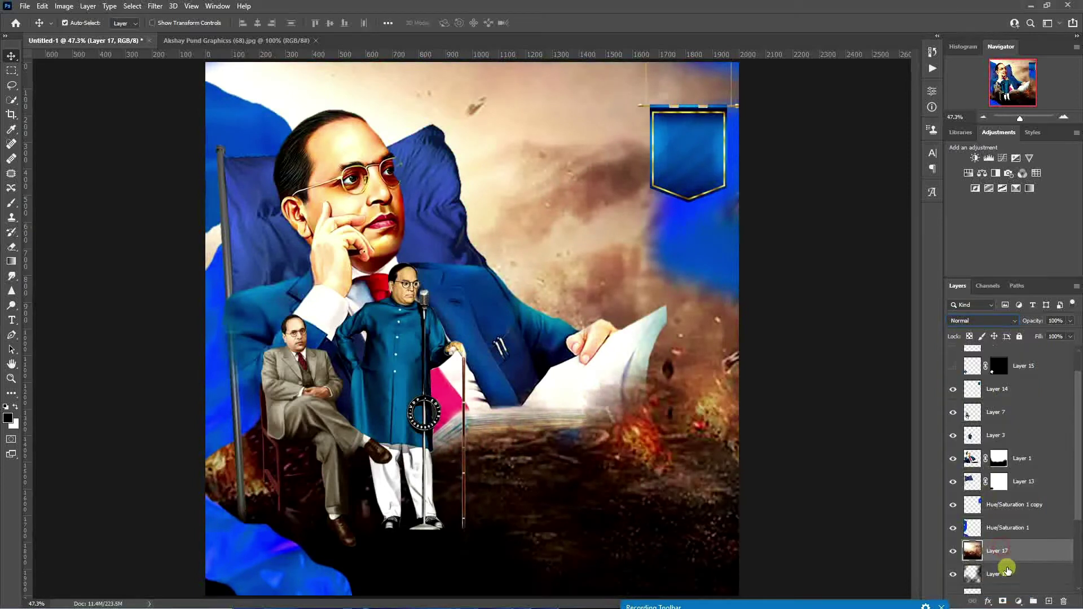
{"action": "left_click_drag", "start_coordinate": [1008, 572], "coordinate": [998, 539]}
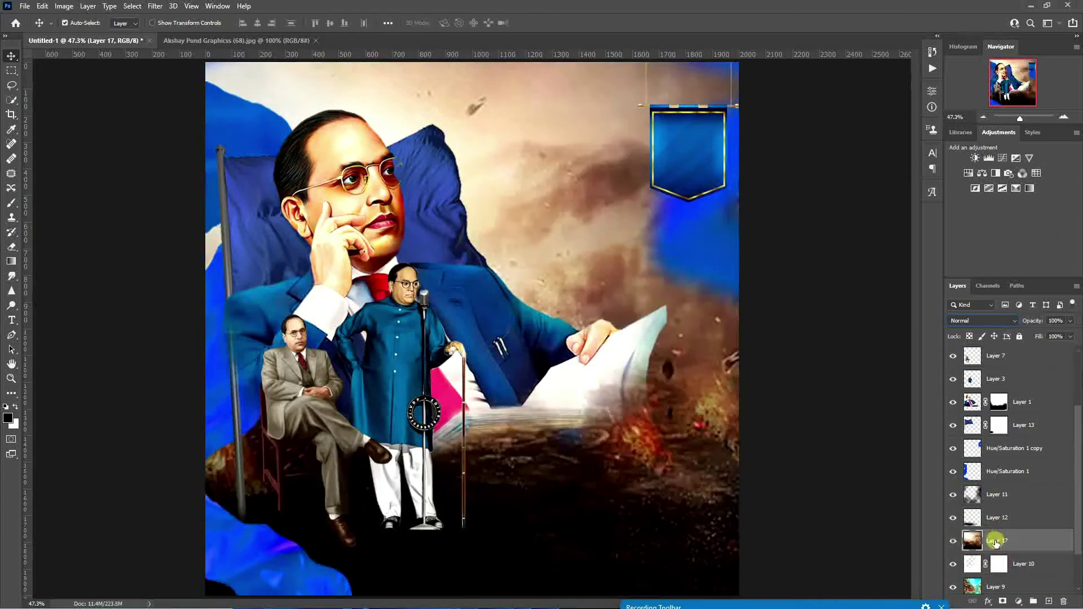
Step: Try the temple landscape on Layer 9 above Layer 17 with other blend modes, then return it to Normal directly below Layer 17
{"action": "left_click_drag", "start_coordinate": [995, 587], "coordinate": [991, 532]}
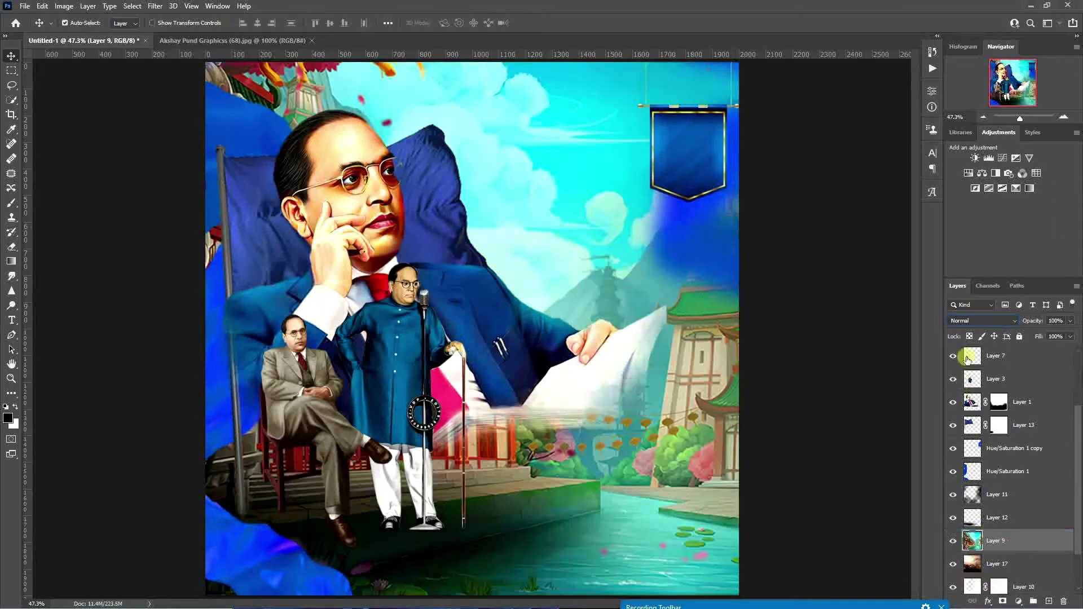
{"action": "left_click", "coordinate": [973, 320]}
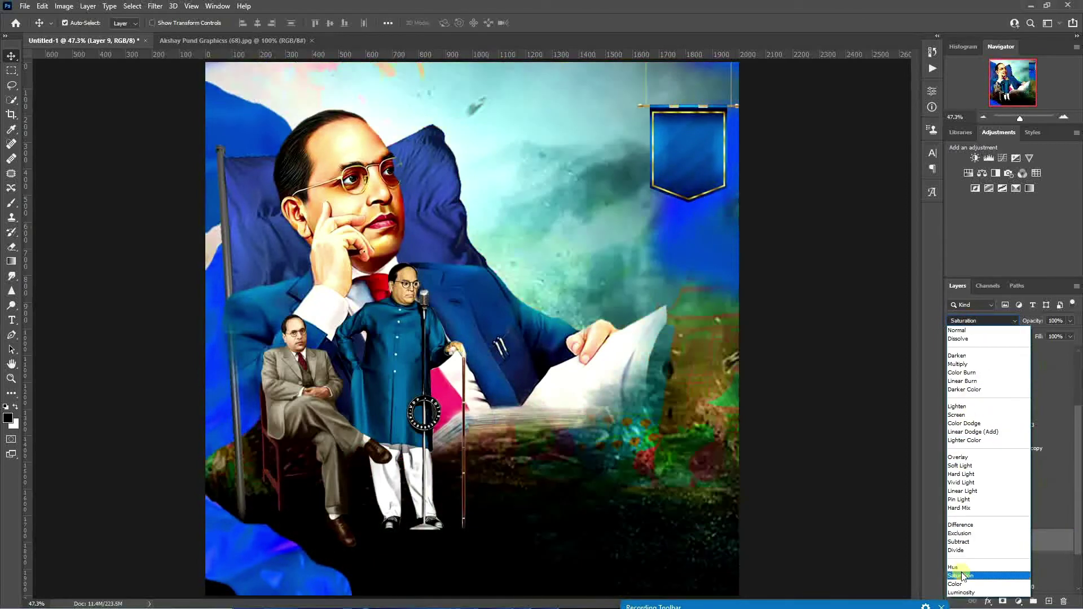
{"action": "left_click", "coordinate": [959, 331]}
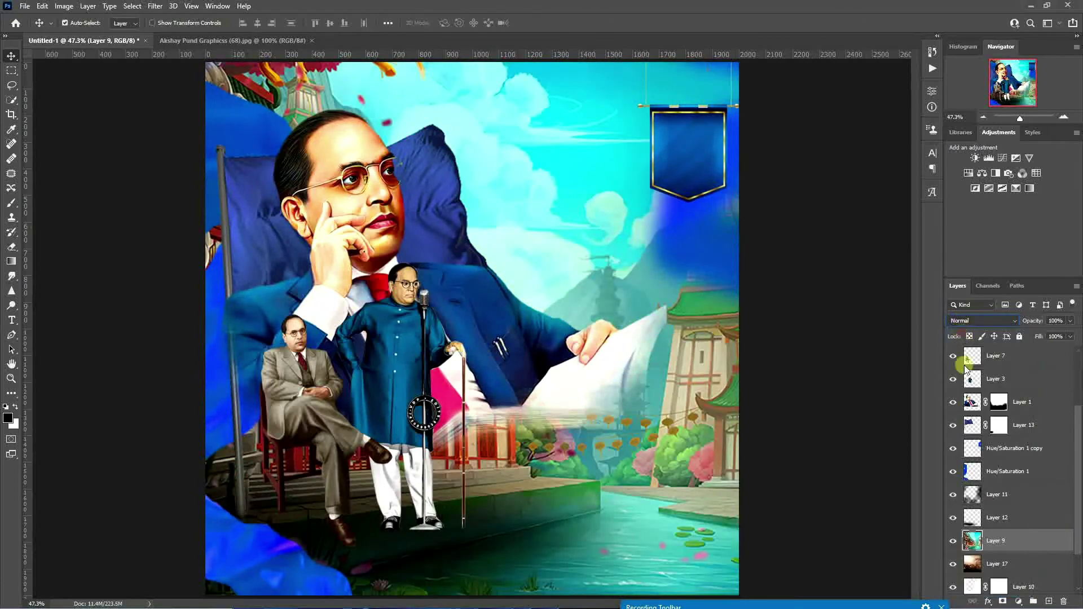
{"action": "left_click_drag", "start_coordinate": [997, 540], "coordinate": [993, 577]}
Step: Reduce the opacity of the battlefield image on Layer 17 to 55%
{"action": "left_click", "coordinate": [997, 541]}
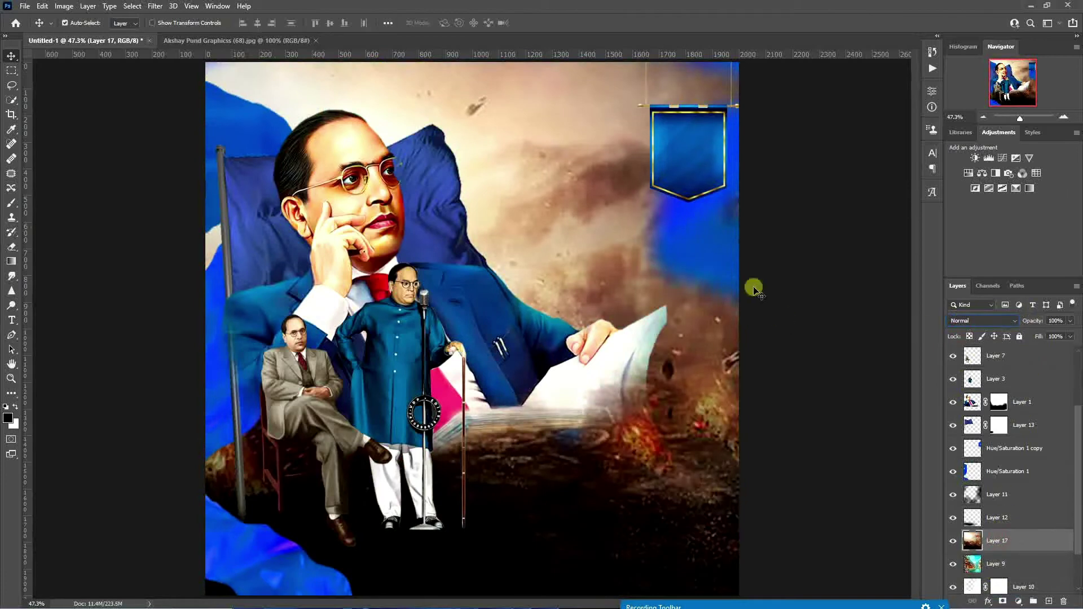
{"action": "left_click_drag", "start_coordinate": [537, 95], "coordinate": [852, 88]}
{"action": "left_click_drag", "start_coordinate": [1032, 320], "coordinate": [1000, 332]}
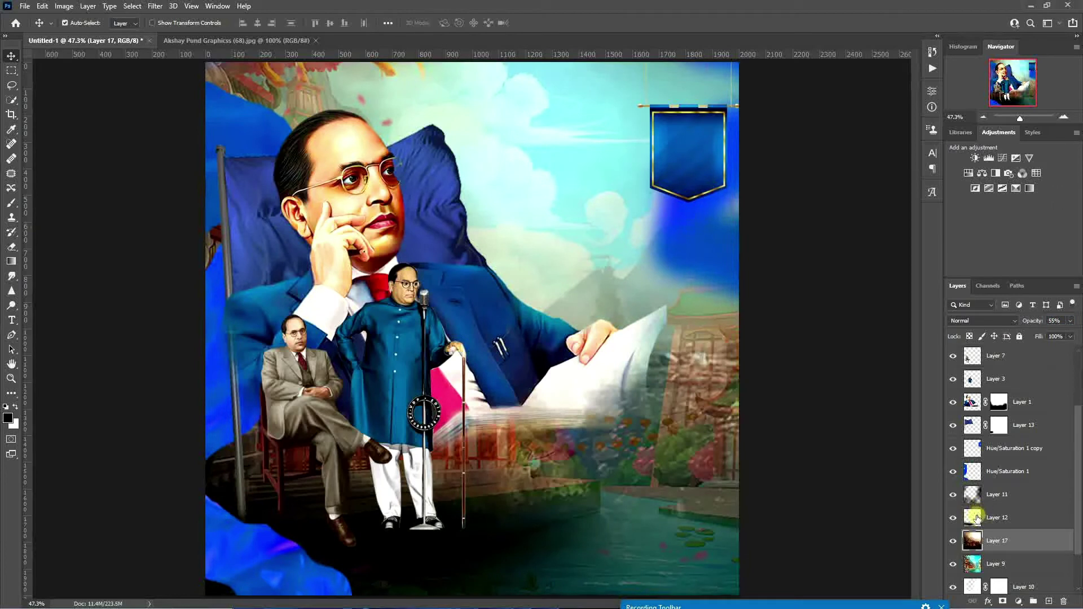
Step: Raise Layer 10 directly above Layer 17 and set its opacity to 76%
{"action": "scroll", "coordinate": [980, 533], "scroll_direction": "down", "scroll_amount": 1}
{"action": "left_click_drag", "start_coordinate": [1009, 557], "coordinate": [1011, 501]}
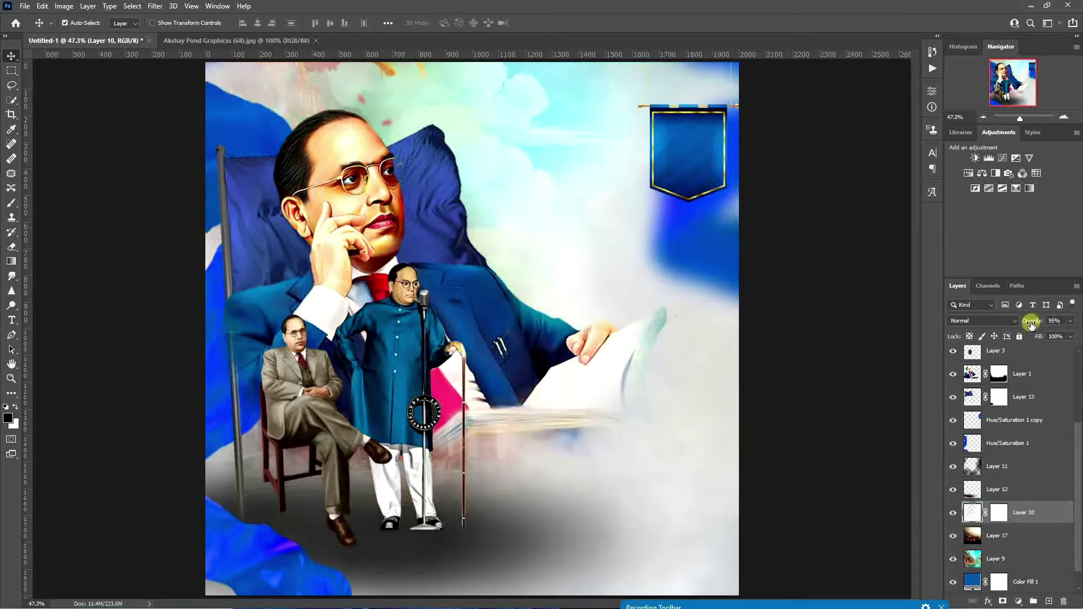
{"action": "left_click_drag", "start_coordinate": [1031, 323], "coordinate": [1010, 321]}
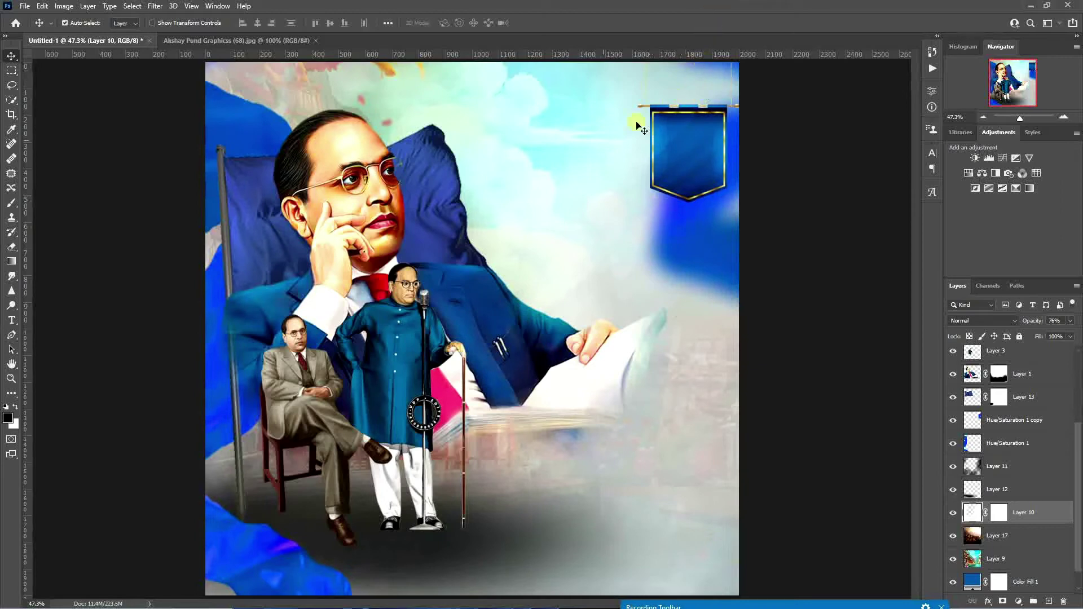
Step: Apply a Gaussian Blur to the blue fabric on the Hue/Saturation 1 layer
{"action": "left_click", "coordinate": [209, 557]}
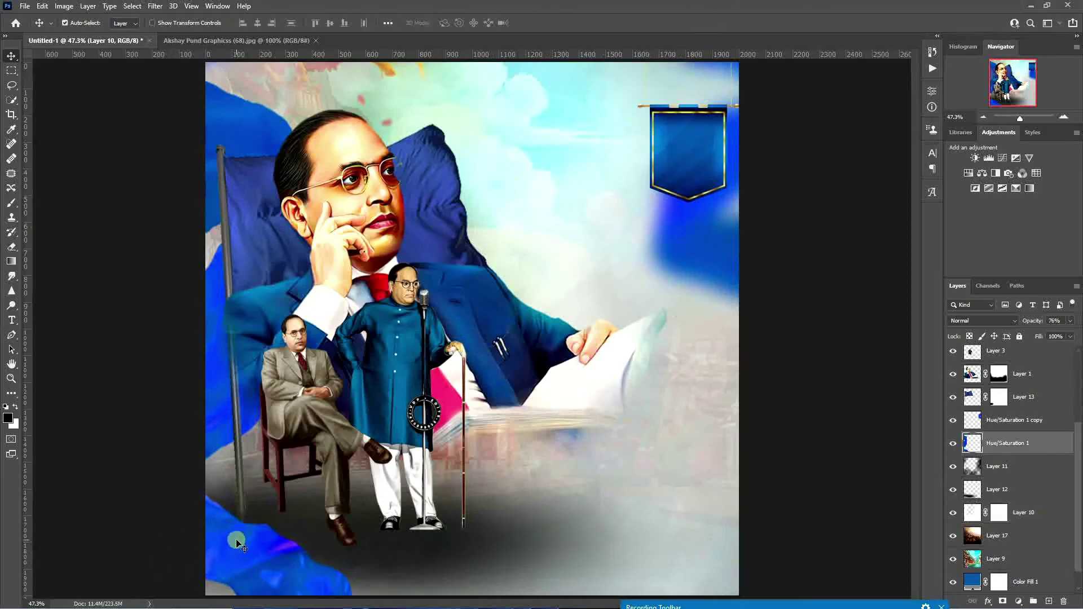
{"action": "left_click", "coordinate": [137, 6]}
{"action": "left_click", "coordinate": [155, 6]}
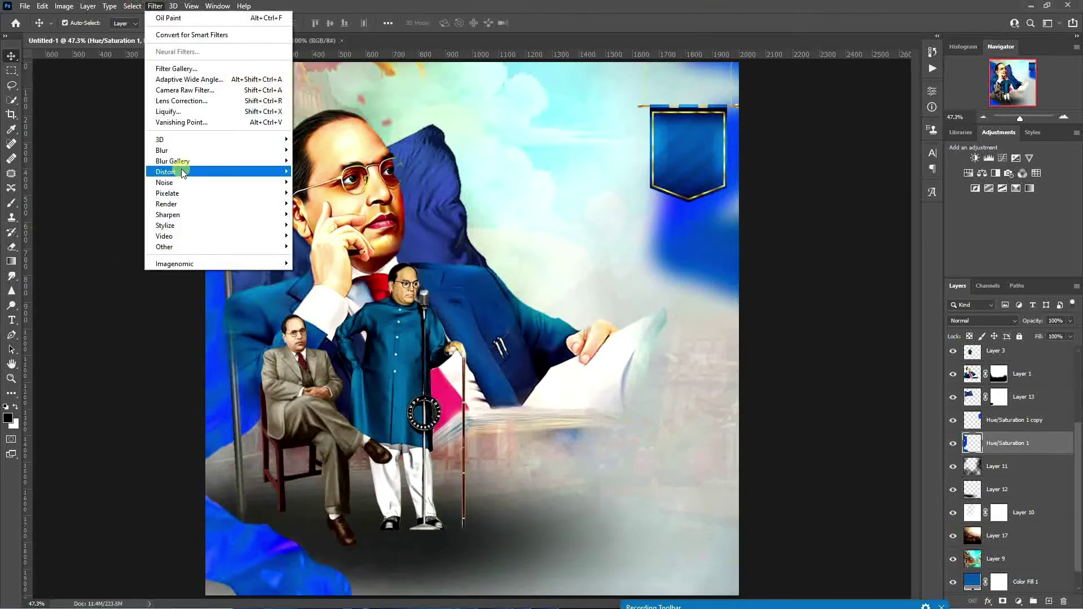
{"action": "left_click", "coordinate": [178, 151]}
{"action": "left_click", "coordinate": [316, 193]}
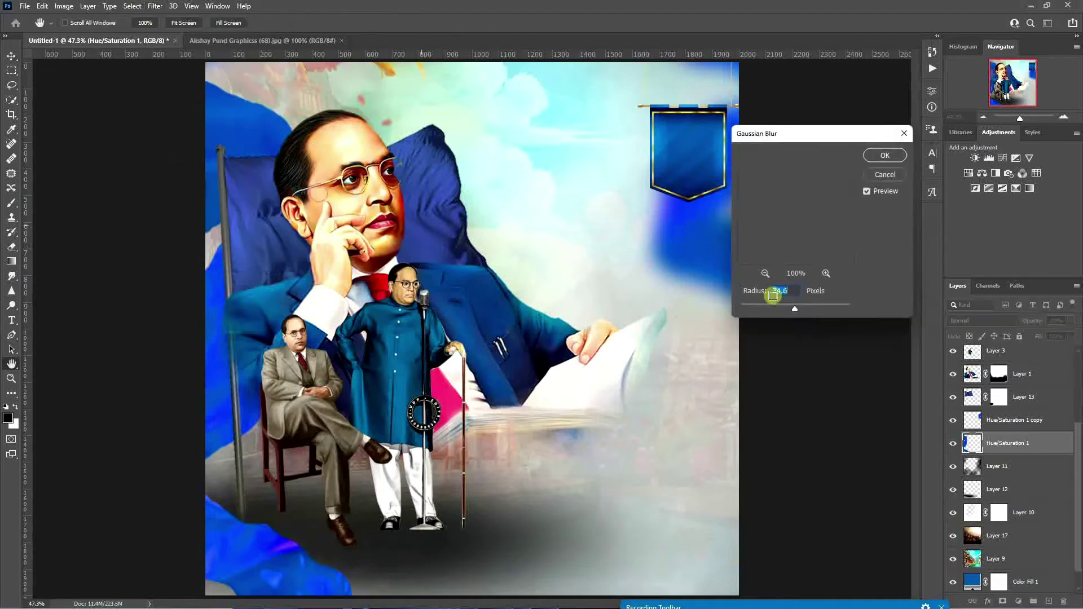
{"action": "left_click", "coordinate": [883, 158]}
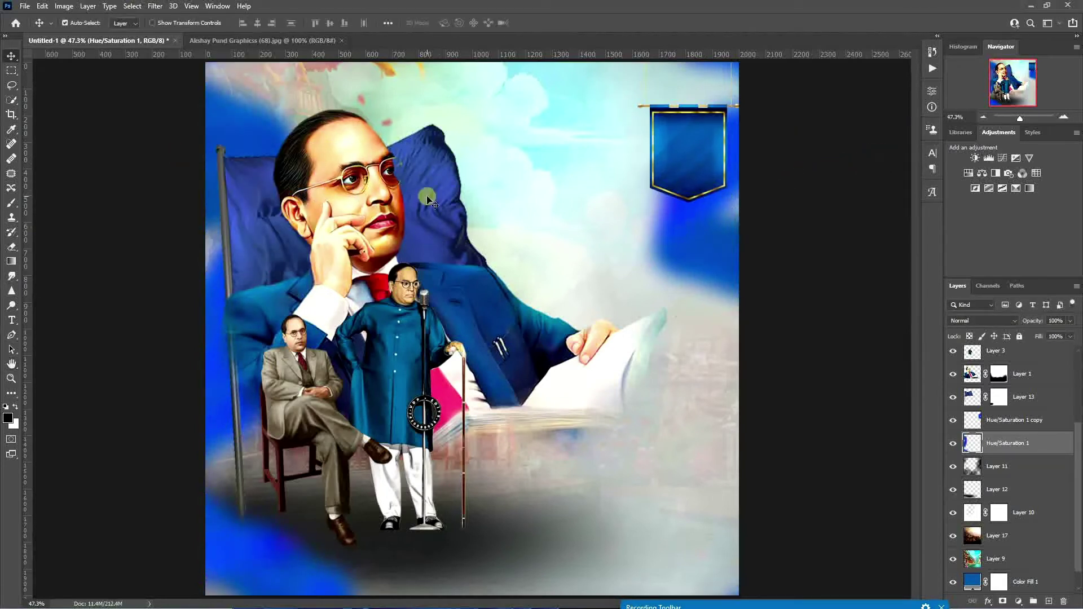
Step: Raise the flag on Layer 13 higher behind the large portrait's head and close the battlefield image document without touching the poster
{"action": "left_click_drag", "start_coordinate": [428, 199], "coordinate": [434, 136]}
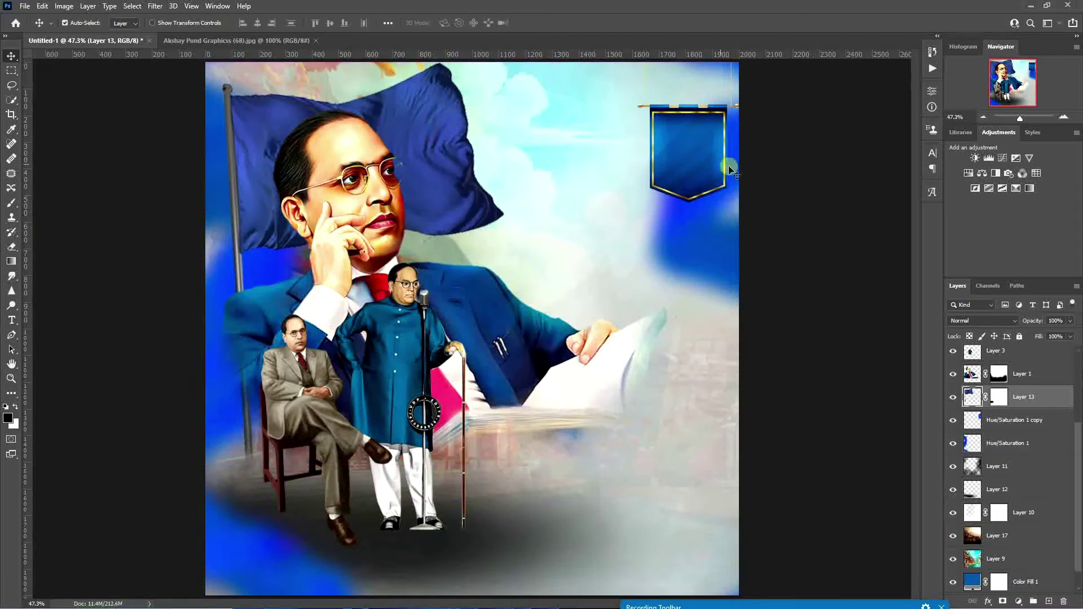
{"action": "left_click", "coordinate": [293, 41]}
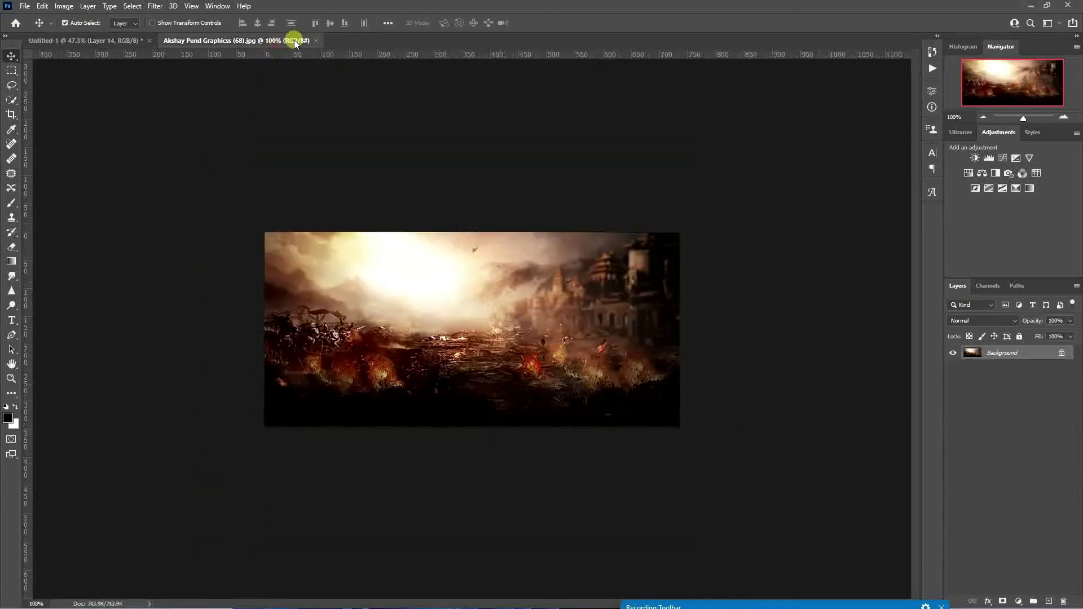
{"action": "left_click", "coordinate": [316, 40]}
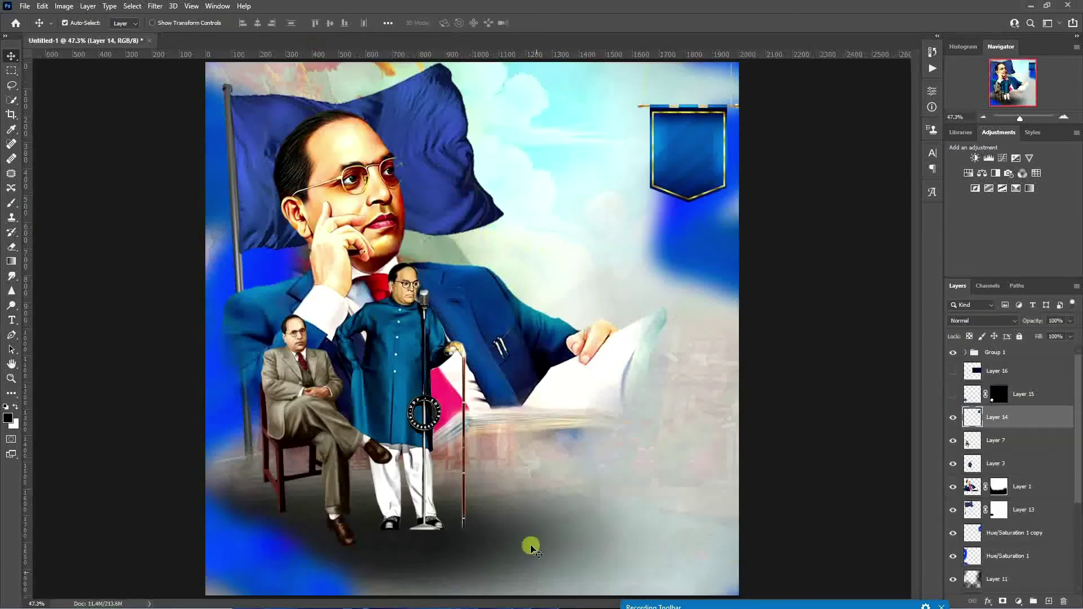
Step: Activate the Horizontal Type tool
{"action": "left_click", "coordinate": [11, 320]}
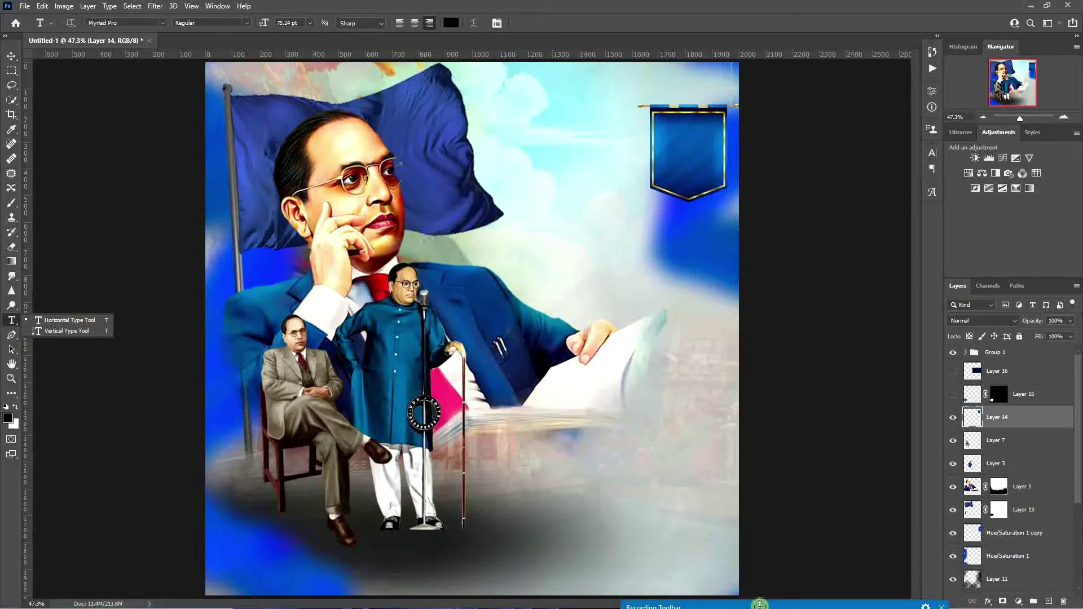
{"action": "left_click_drag", "start_coordinate": [760, 606], "coordinate": [766, 565]}
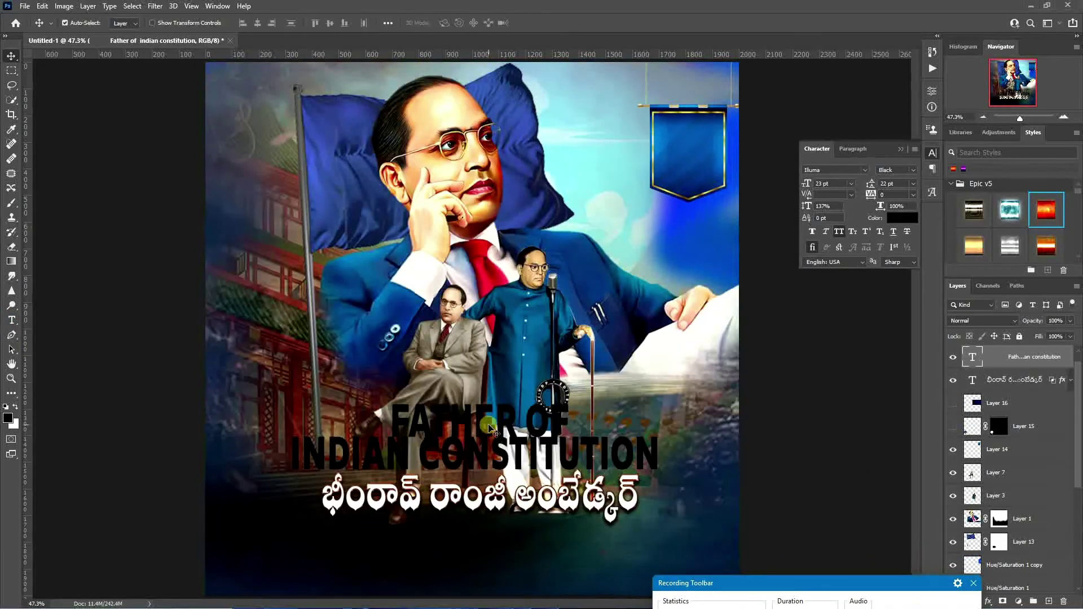
Step: Set the font size of the "Father of Indian constitution" text to 12 pt
{"action": "left_click", "coordinate": [799, 185]}
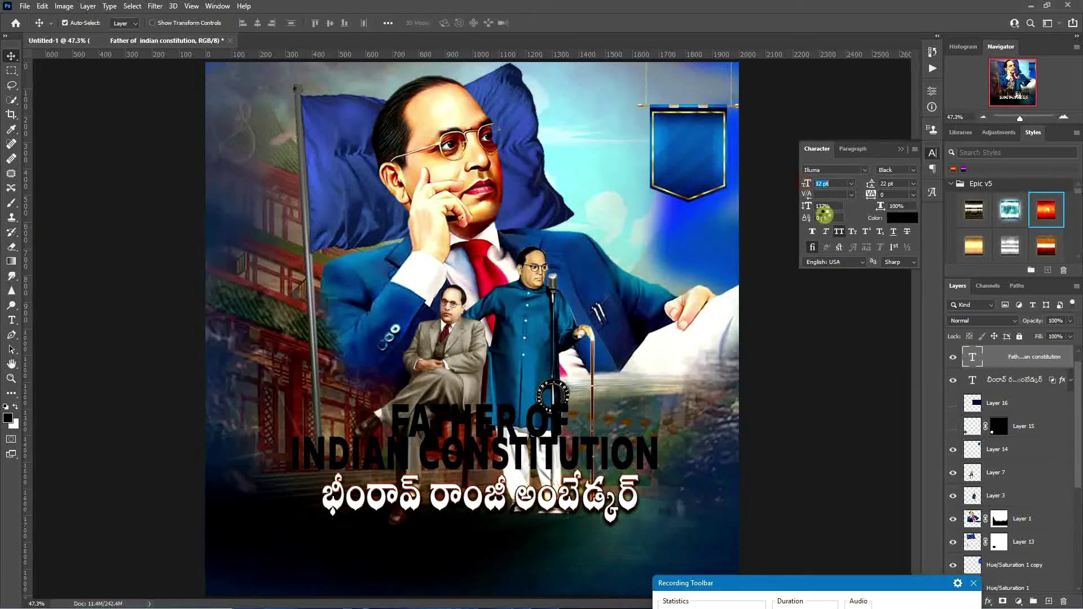
{"action": "type", "text": "12"}
{"action": "key", "text": "Return"}
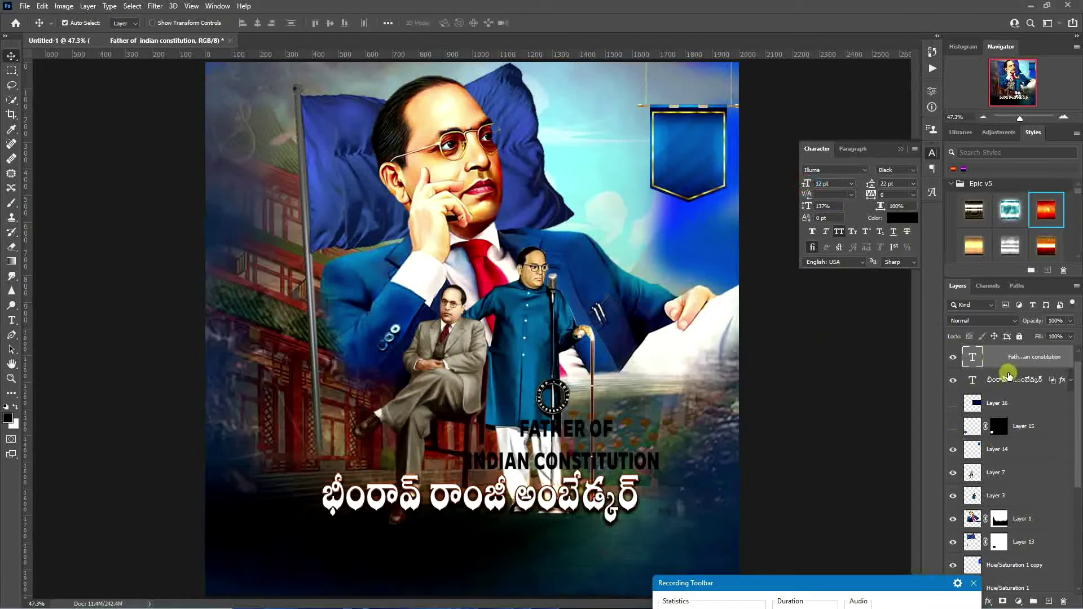
Step: Copy the Telugu title's layer style onto the "Father of Indian constitution" text and center that text above the Telugu title
{"action": "right_click", "coordinate": [1008, 379]}
{"action": "left_click", "coordinate": [897, 475]}
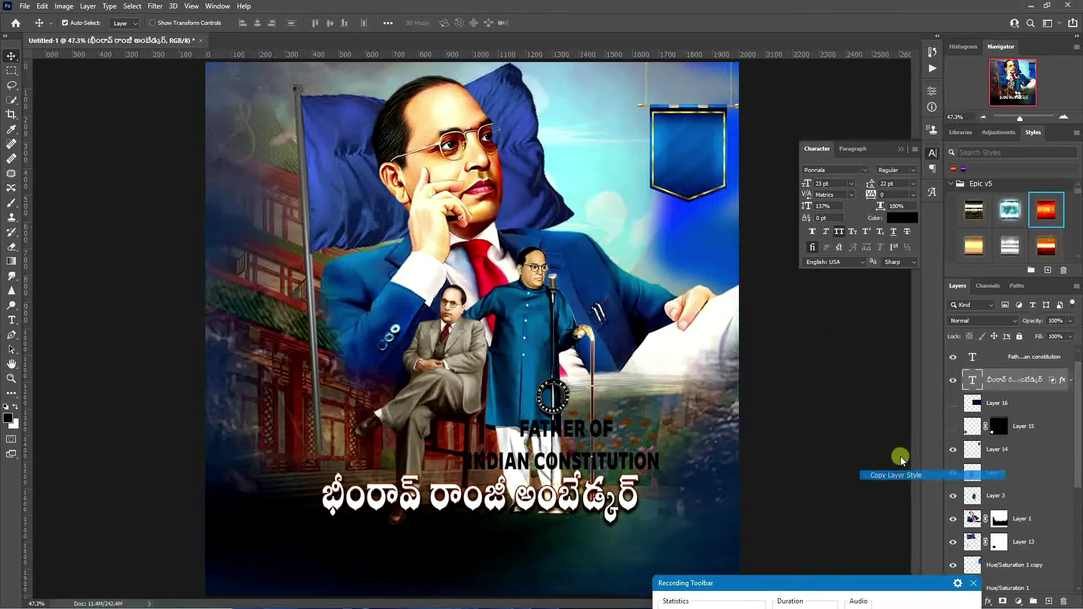
{"action": "right_click", "coordinate": [999, 357]}
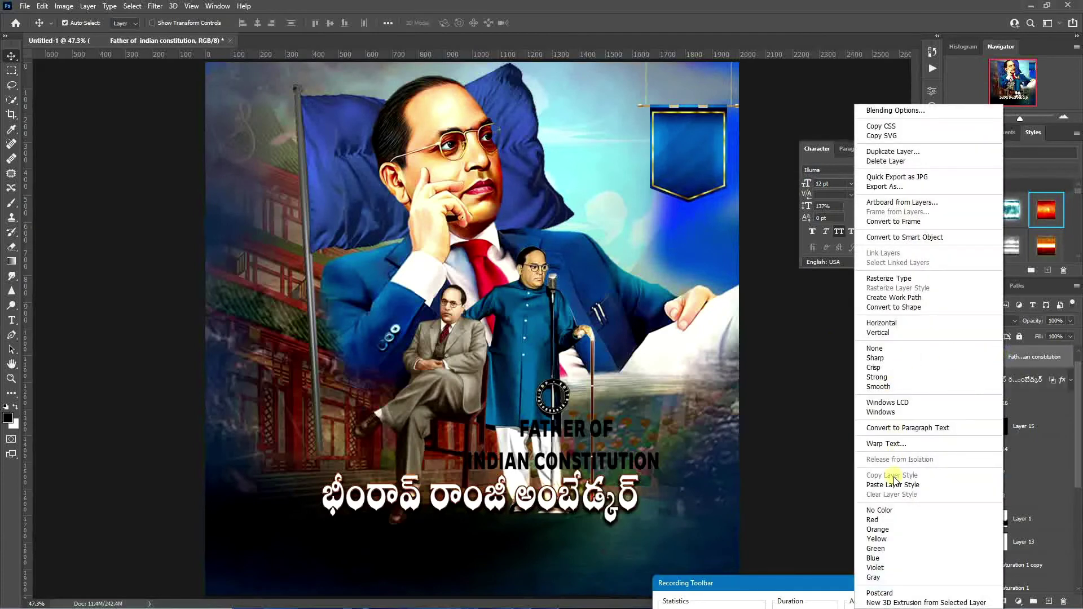
{"action": "left_click", "coordinate": [894, 485]}
{"action": "left_click_drag", "start_coordinate": [548, 463], "coordinate": [499, 468]}
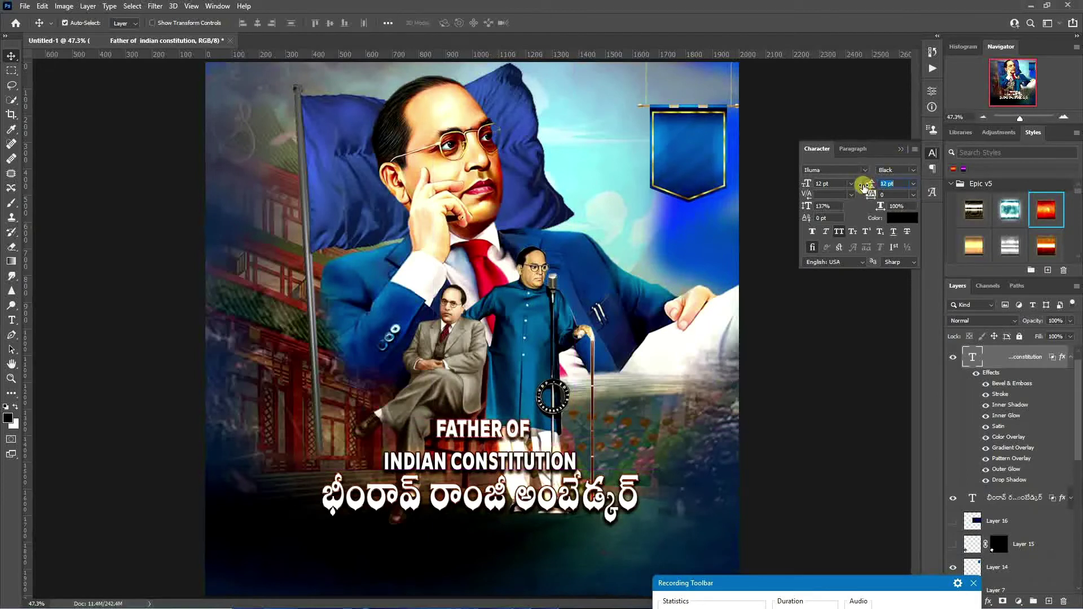
Step: Set the leading of the "Father of Indian constitution" text to 15 pt and move it down close above the Telugu title
{"action": "key", "text": "Return"}
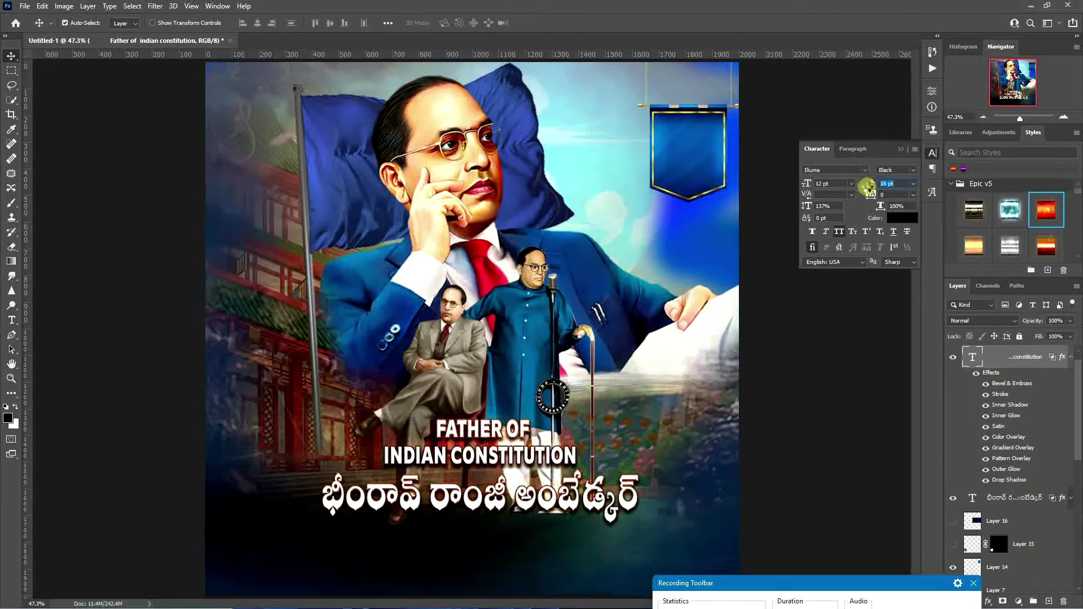
{"action": "left_click", "coordinate": [886, 184]}
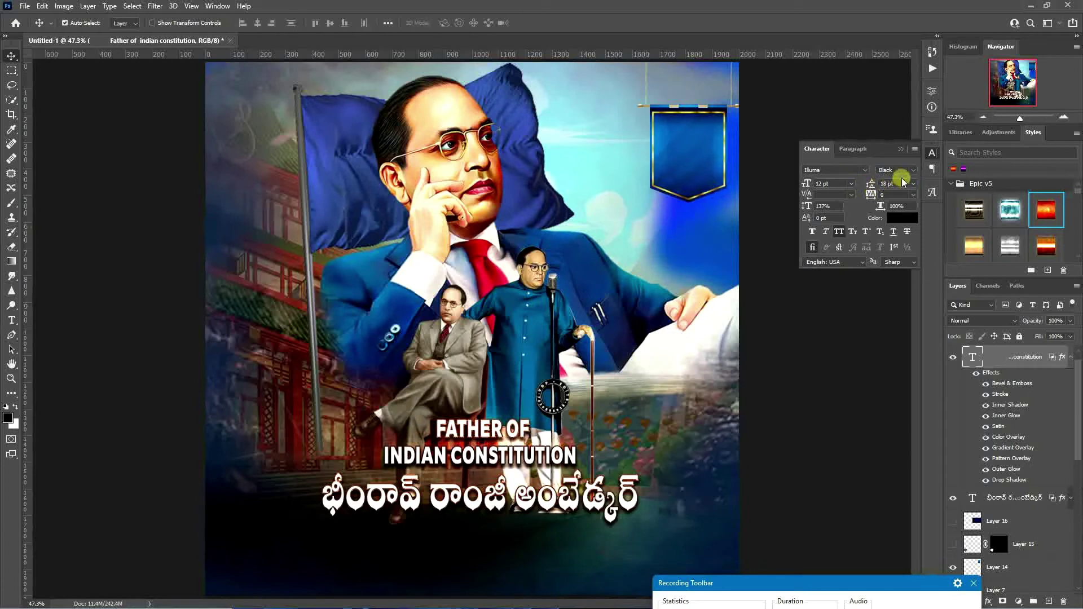
{"action": "key", "text": "Down"}
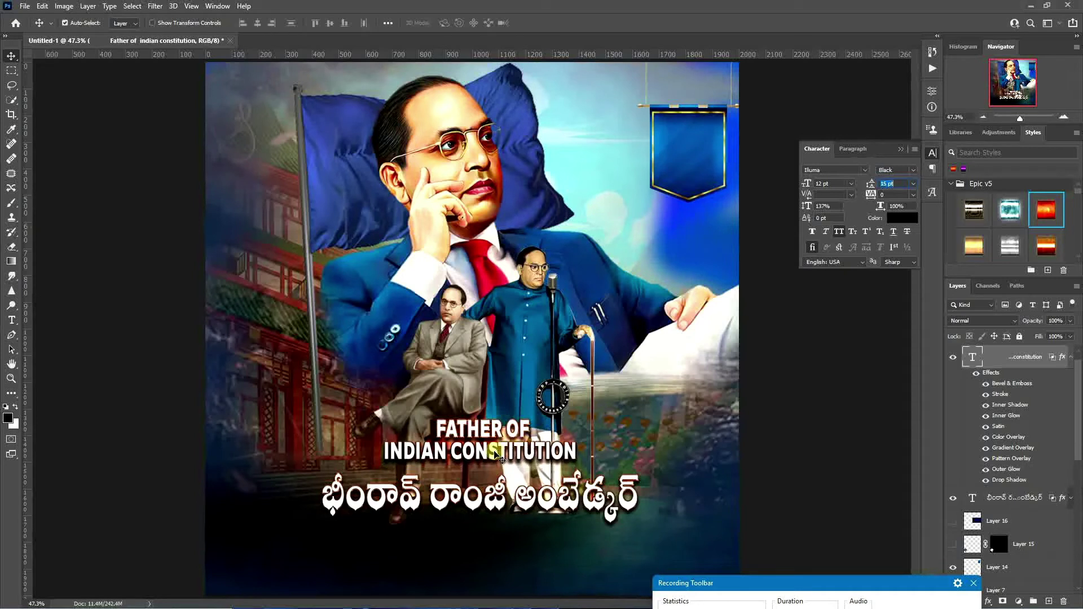
{"action": "left_click_drag", "start_coordinate": [493, 456], "coordinate": [494, 451]}
{"action": "left_click", "coordinate": [933, 153]}
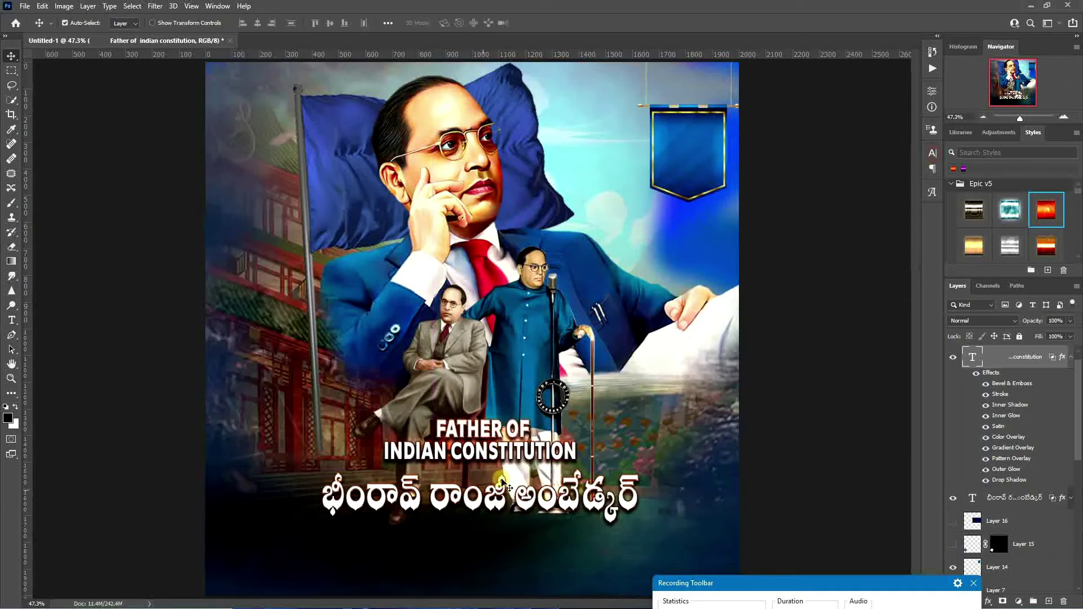
{"action": "left_click_drag", "start_coordinate": [483, 452], "coordinate": [483, 461]}
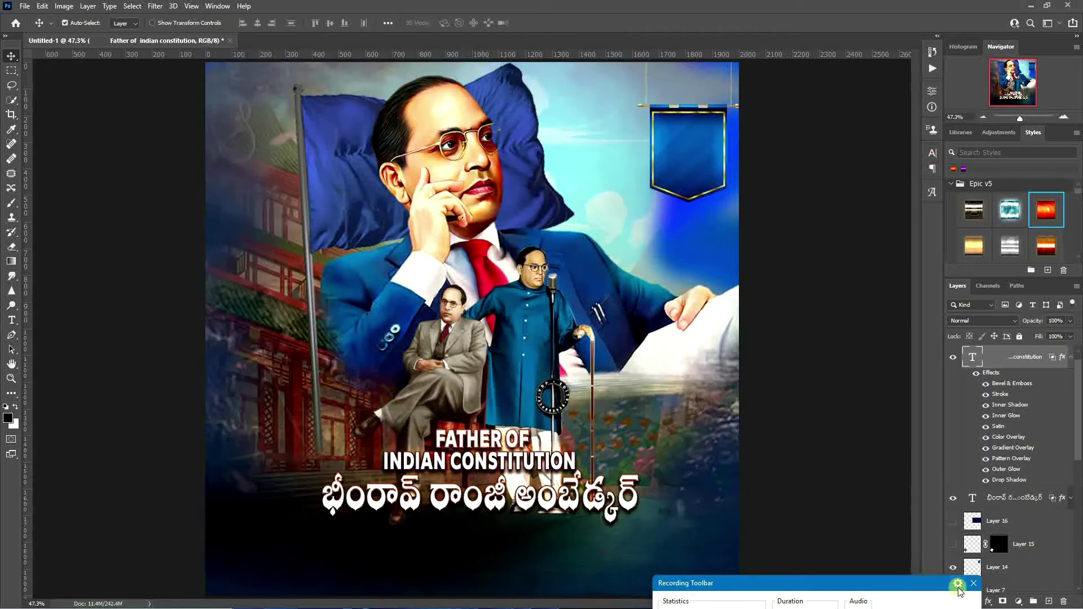
{"action": "left_click_drag", "start_coordinate": [905, 584], "coordinate": [903, 603]}
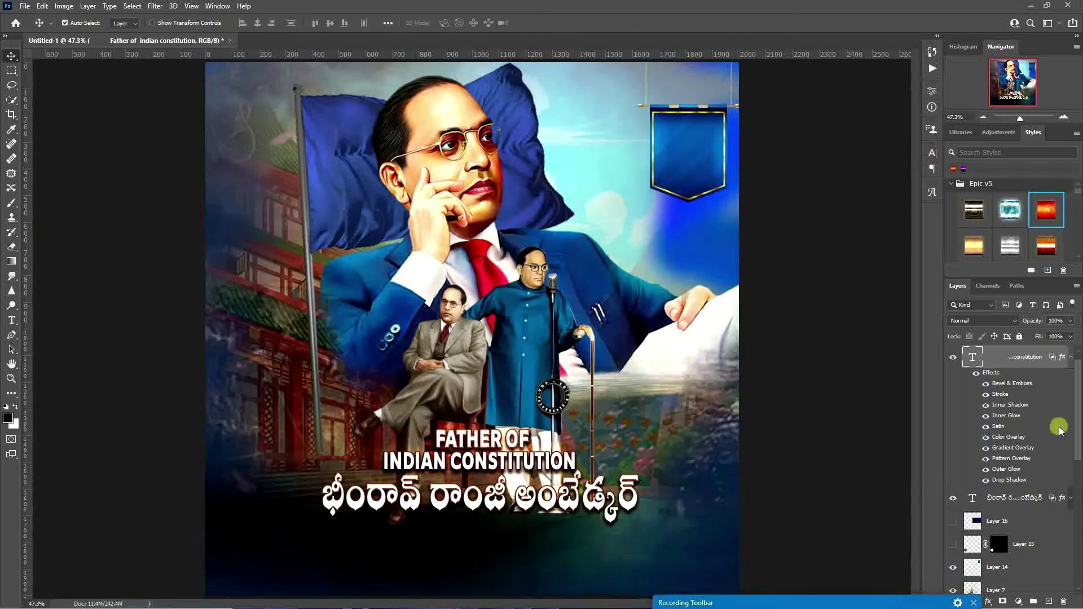
Step: Transform the English and Telugu titles together, trying a tilt of about -9° but levelling them again and placing the pair slightly lower
{"action": "left_click", "coordinate": [1072, 359]}
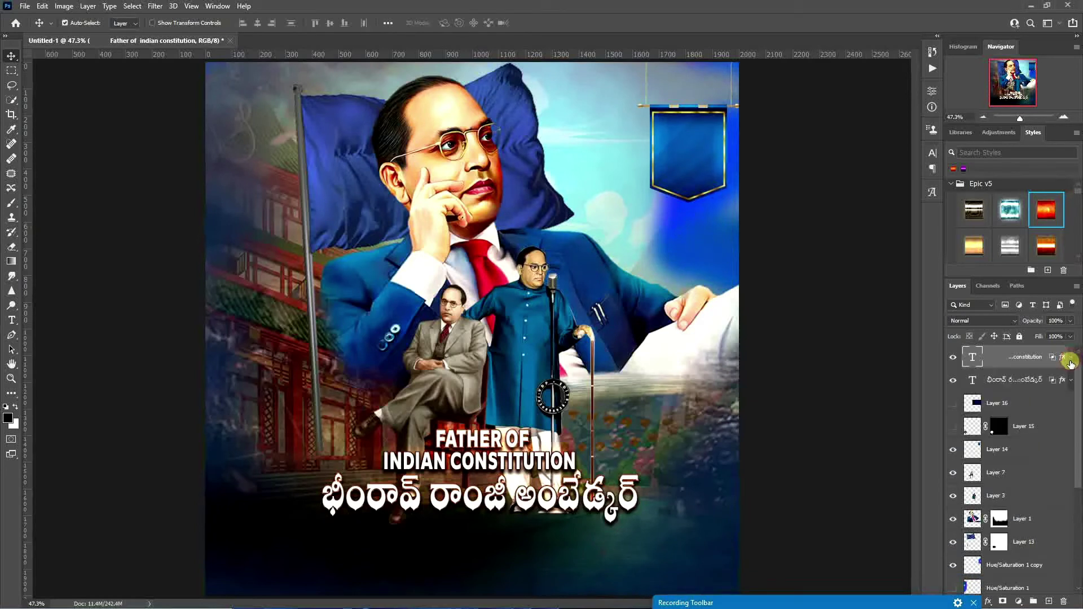
{"action": "left_click", "coordinate": [1027, 383], "text": "shift"}
{"action": "key", "text": "ctrl+t"}
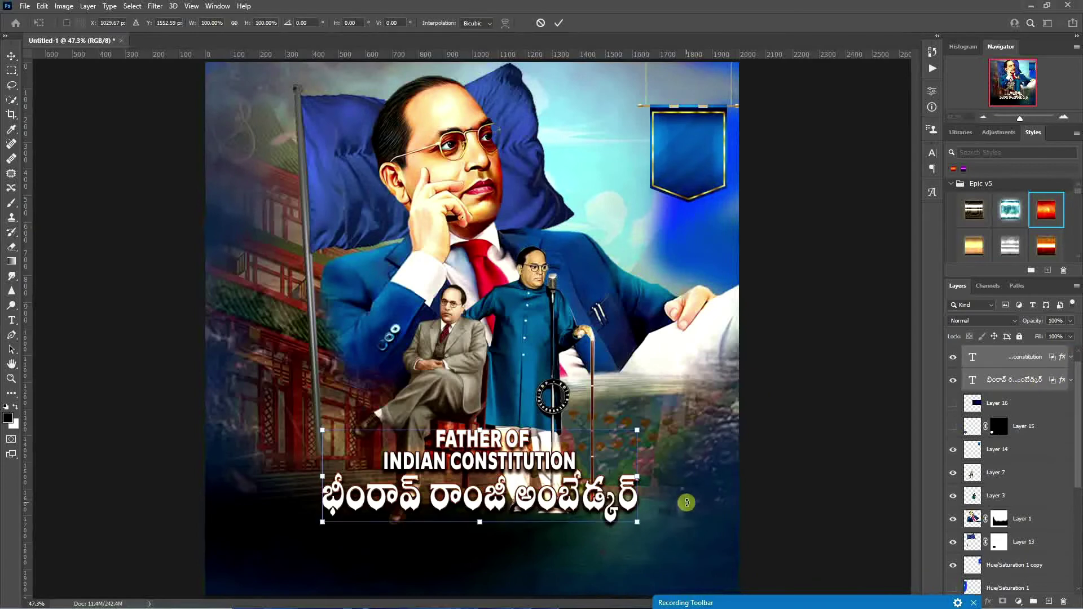
{"action": "left_click_drag", "start_coordinate": [687, 503], "coordinate": [686, 473]}
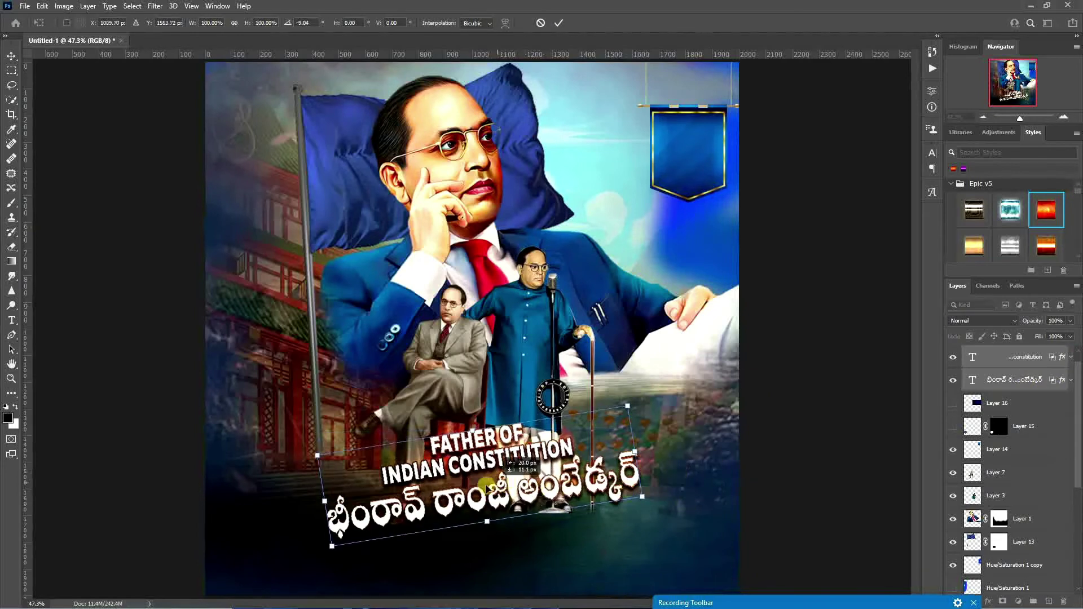
{"action": "mouse_move", "coordinate": [497, 482]}
{"action": "left_mouse_down"}
{"action": "mouse_move", "coordinate": [403, 486]}
{"action": "mouse_move", "coordinate": [516, 492]}
{"action": "mouse_move", "coordinate": [491, 494]}
{"action": "left_mouse_up"}
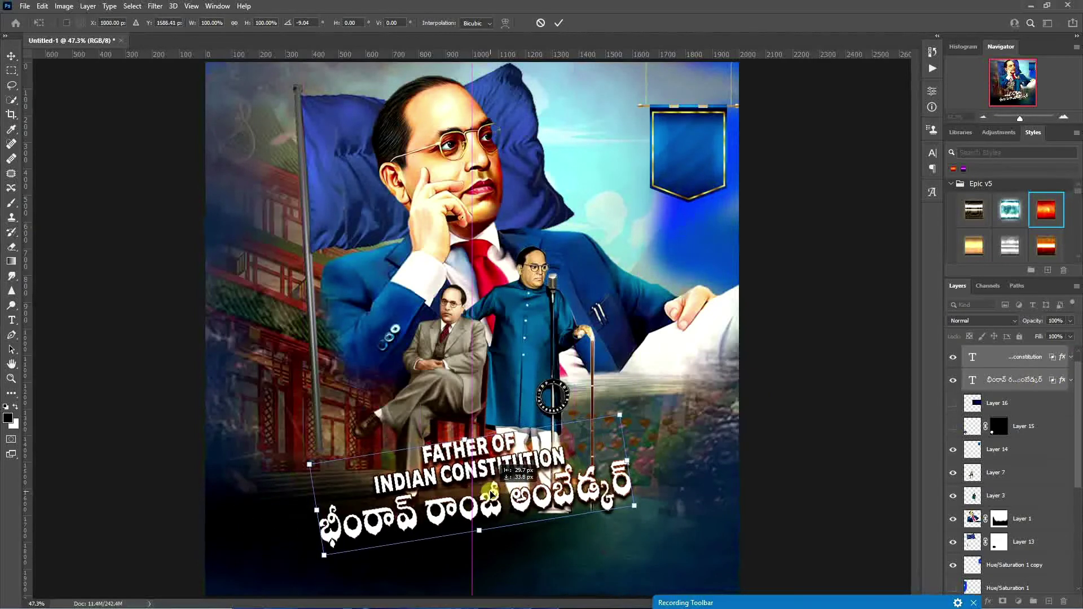
{"action": "left_click_drag", "start_coordinate": [683, 480], "coordinate": [683, 511]}
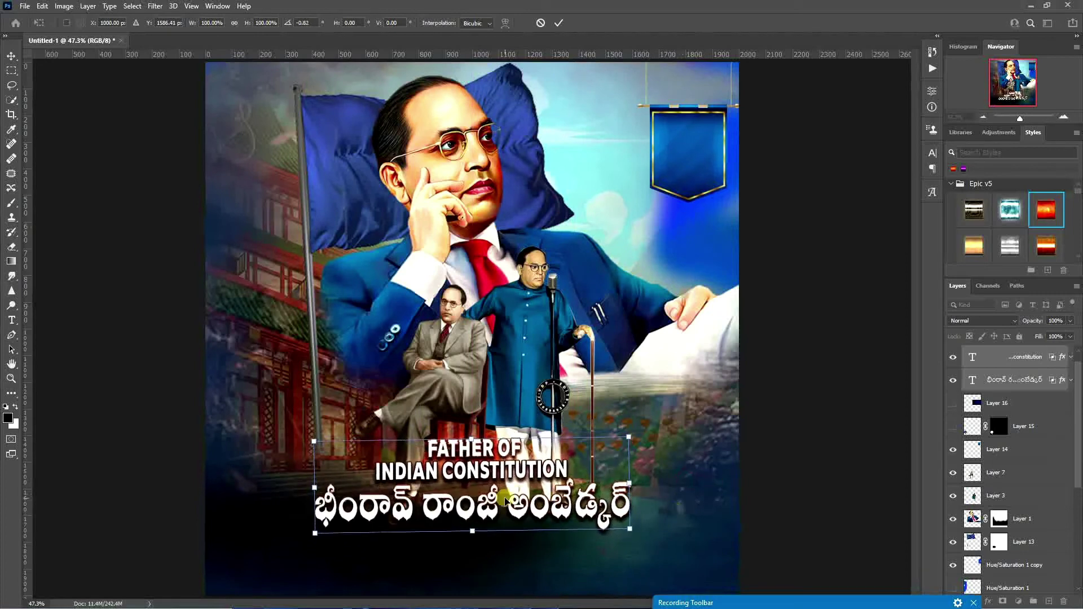
{"action": "left_click_drag", "start_coordinate": [504, 497], "coordinate": [513, 494]}
{"action": "left_click_drag", "start_coordinate": [701, 490], "coordinate": [698, 486]}
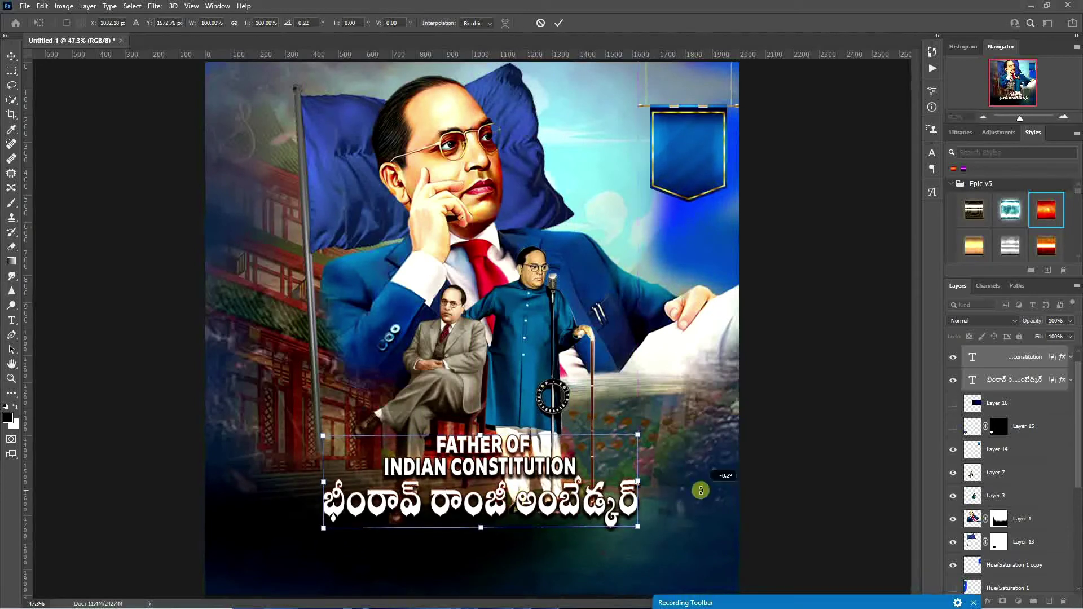
{"action": "left_click", "coordinate": [559, 22]}
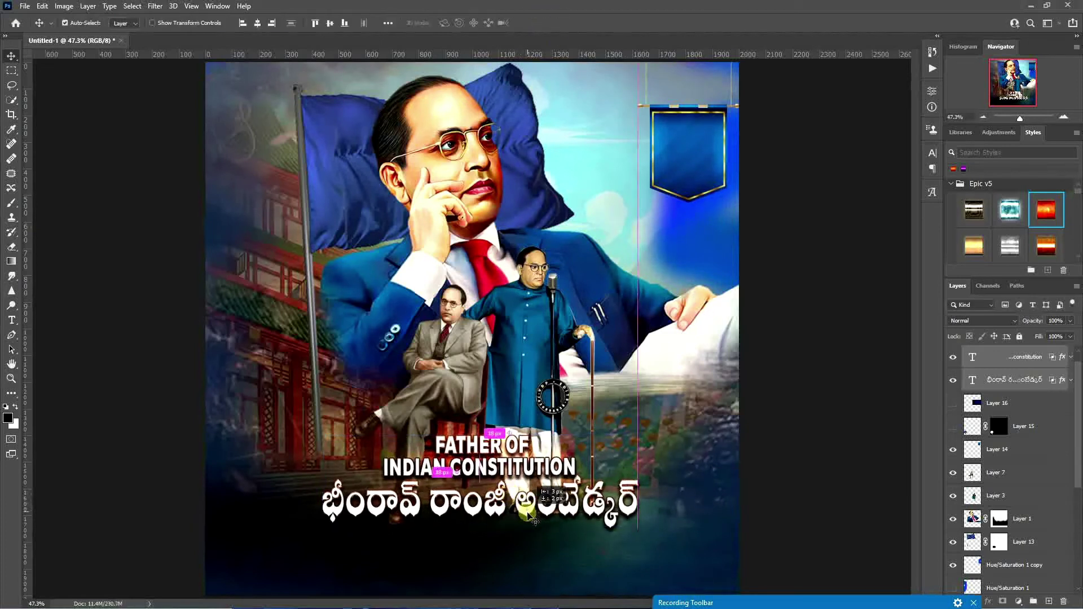
Step: Add the text "131" on the blue hanging banner and paste the copied title layer style onto it
{"action": "left_click", "coordinate": [11, 320]}
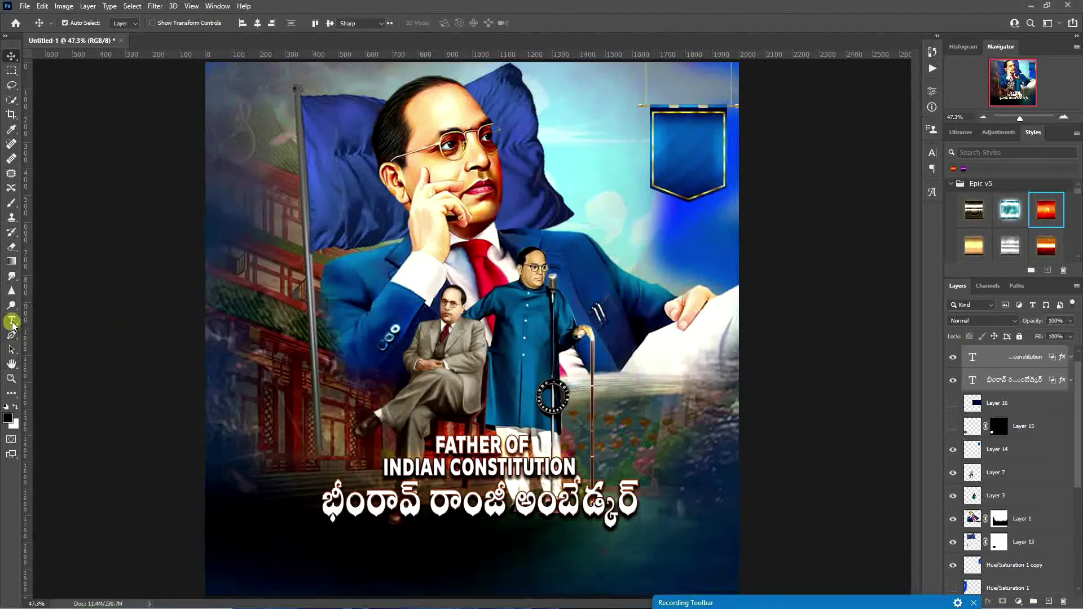
{"action": "left_click", "coordinate": [682, 138]}
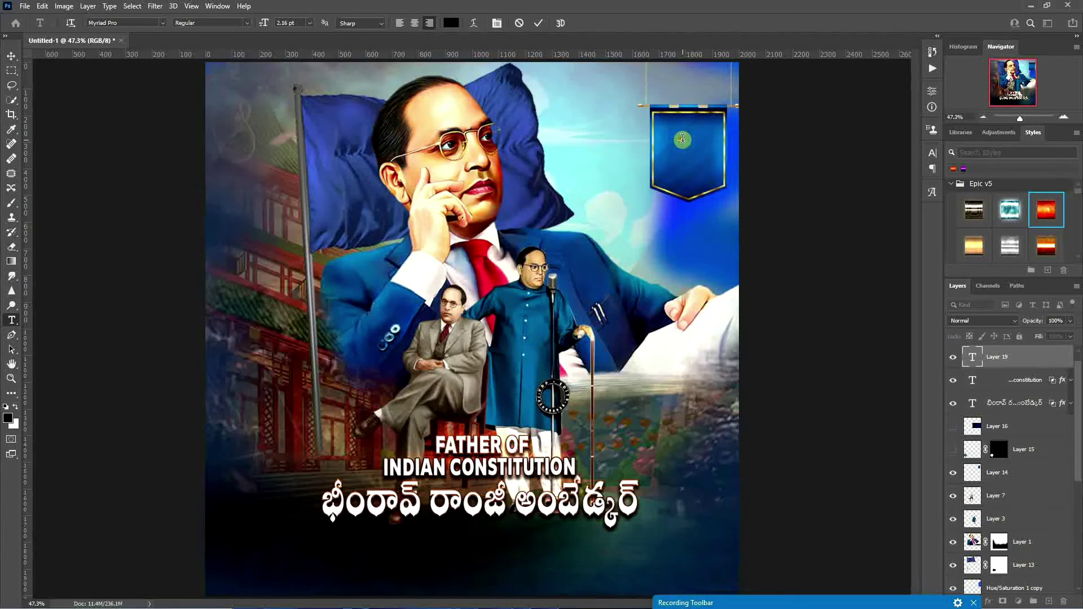
{"action": "left_click", "coordinate": [538, 26]}
{"action": "left_click", "coordinate": [12, 56]}
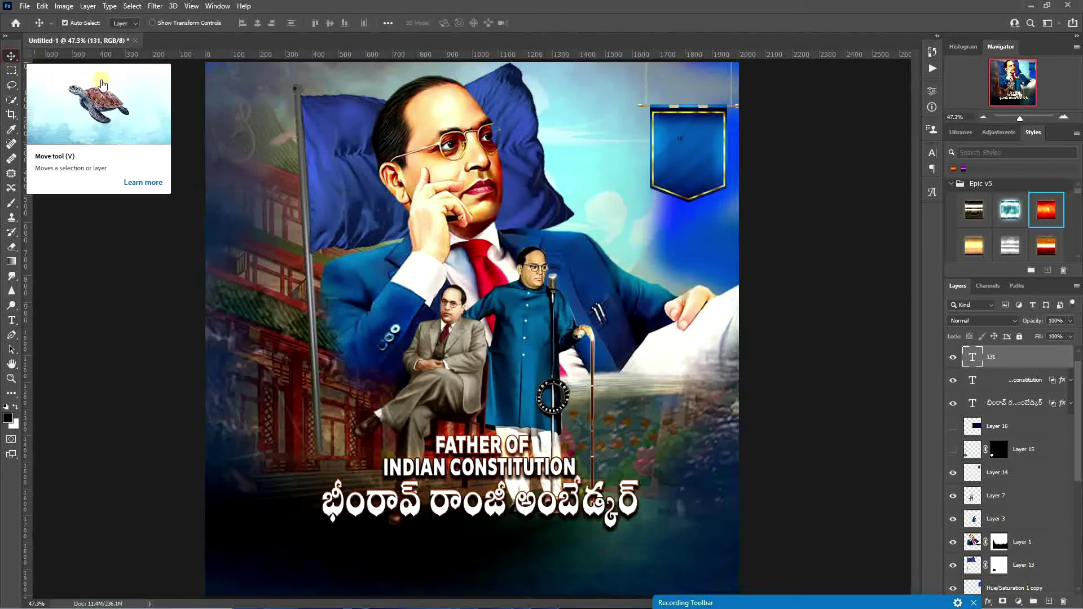
{"action": "right_click", "coordinate": [1017, 358]}
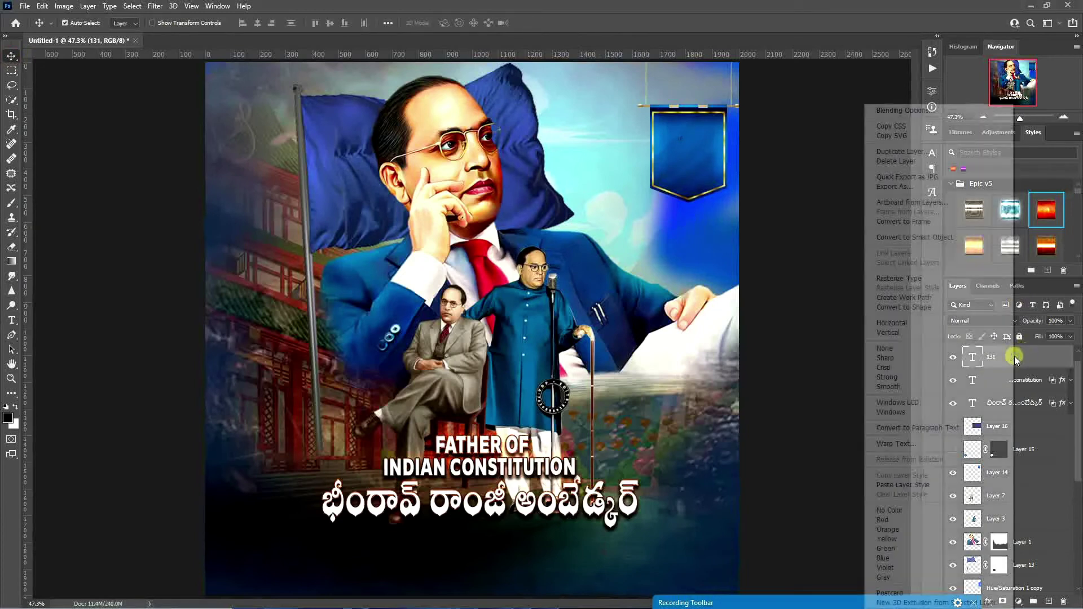
{"action": "left_click", "coordinate": [947, 483]}
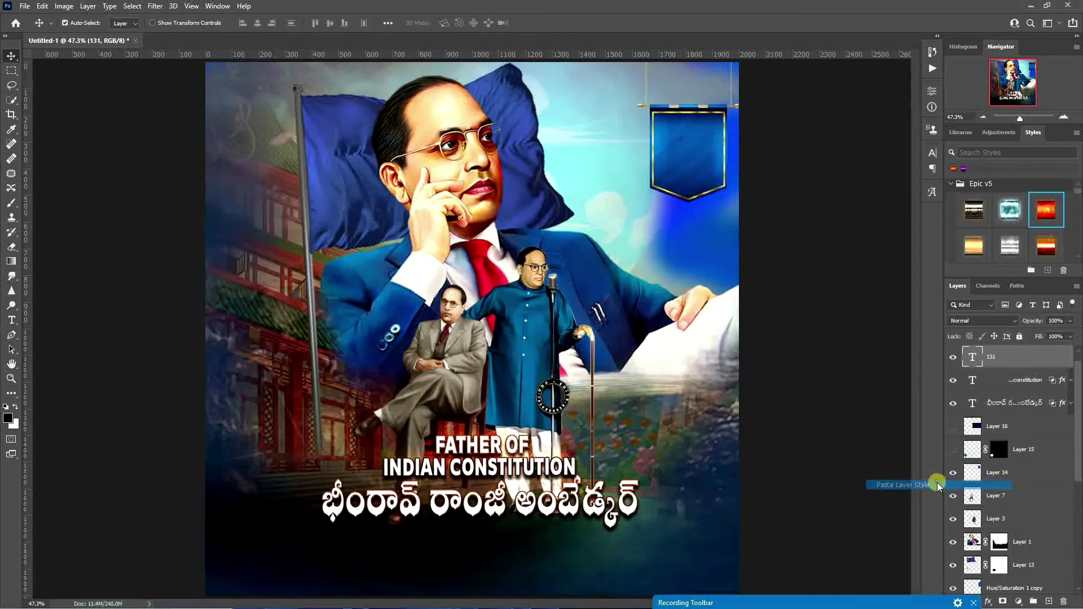
Step: Set the "131" text on the banner to 5 pt in the Illuma Black font
{"action": "left_click", "coordinate": [932, 153]}
{"action": "left_click", "coordinate": [807, 183]}
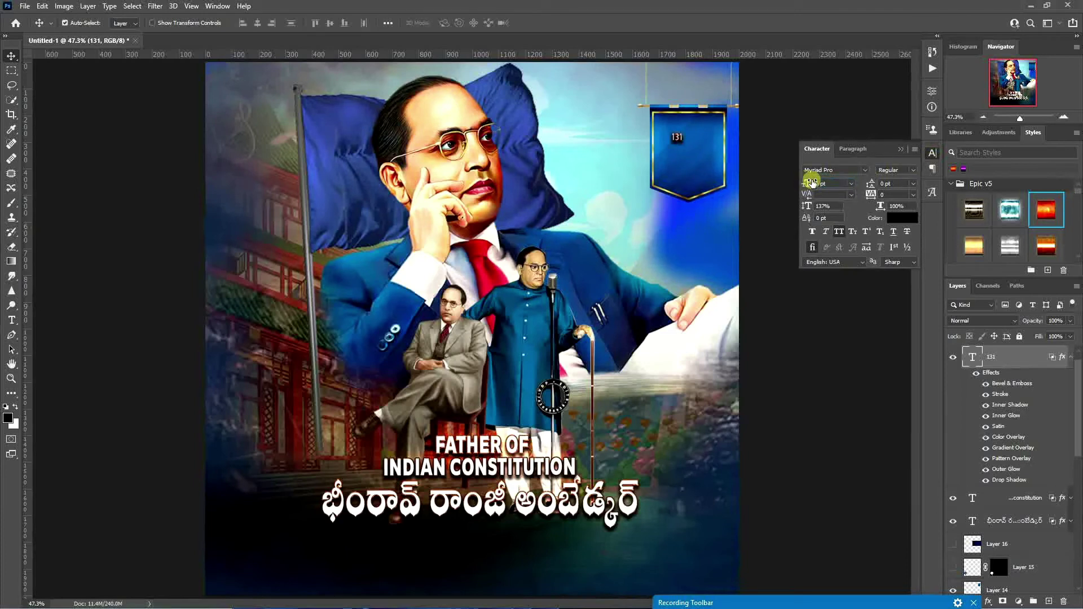
{"action": "left_click", "coordinate": [858, 171]}
{"action": "type", "text": "h"}
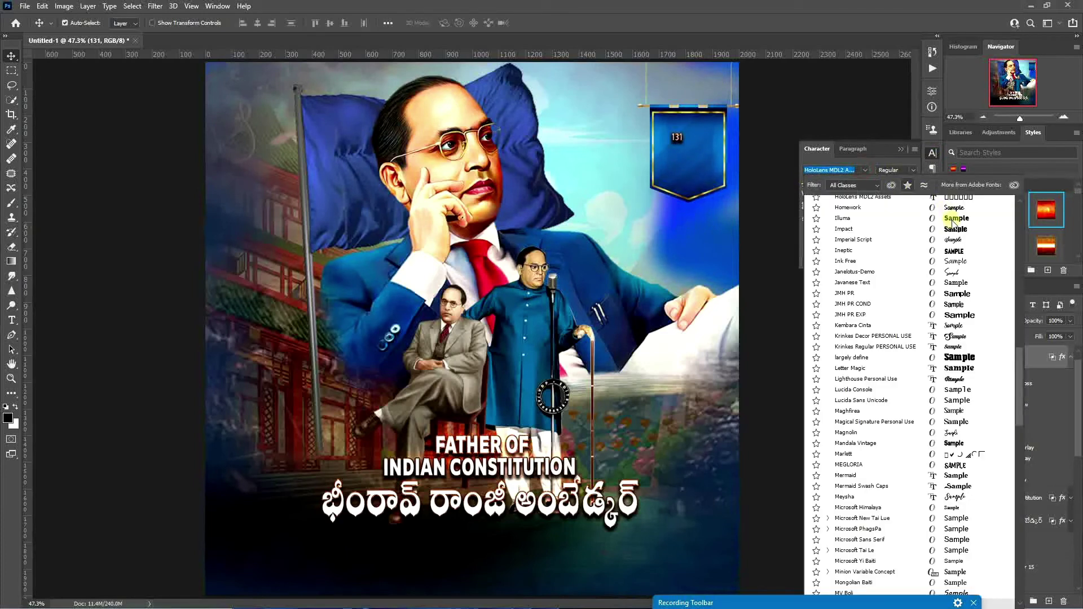
{"action": "left_click", "coordinate": [949, 222]}
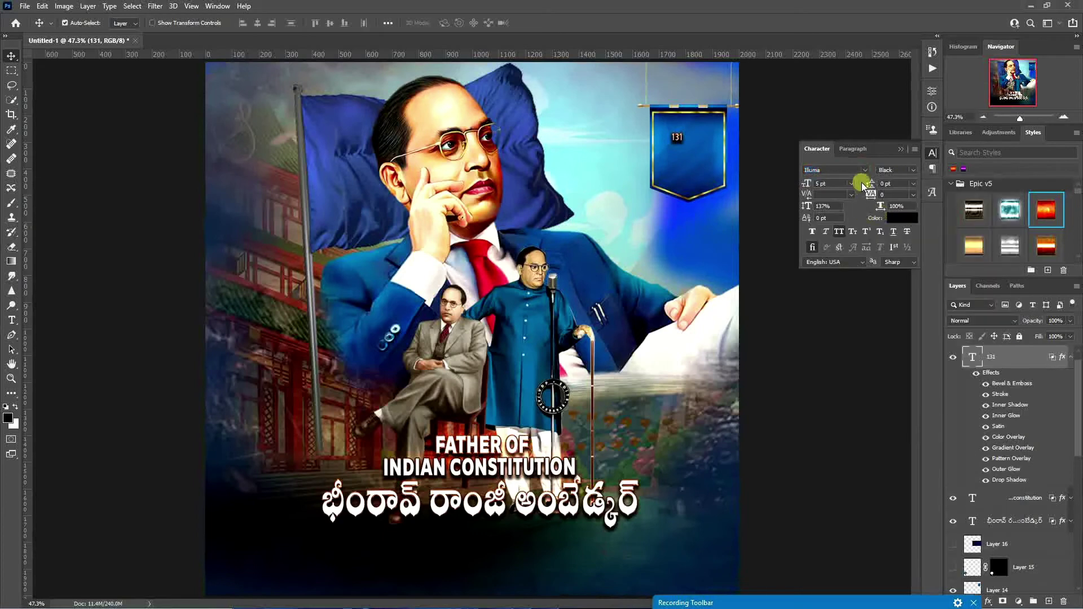
Step: Set the "131" text to 20 pt and centre it in the upper part of the blue hanging banner
{"action": "left_click", "coordinate": [818, 183]}
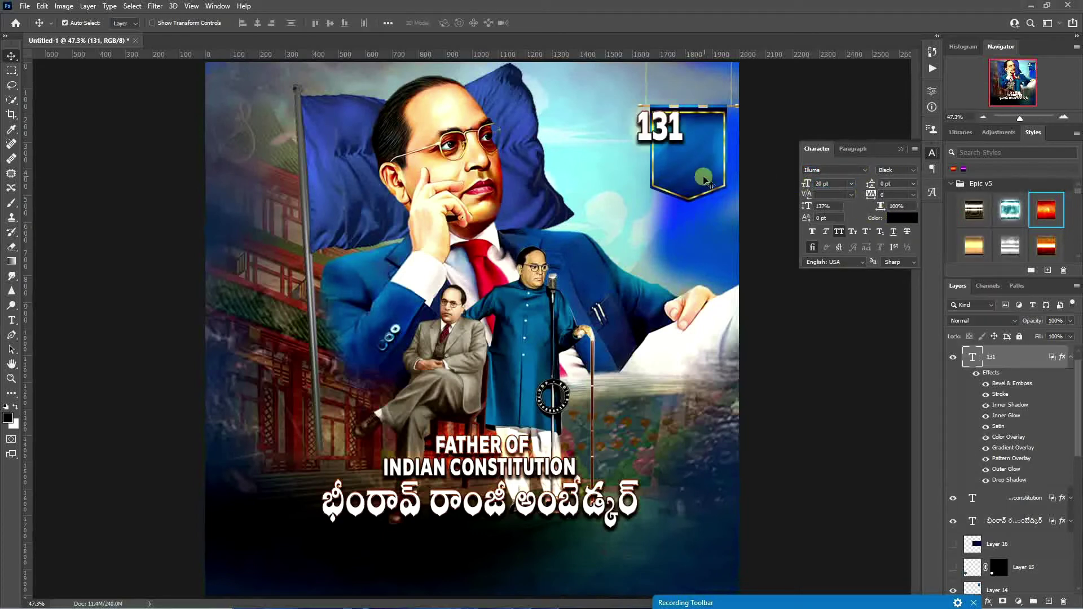
{"action": "left_click_drag", "start_coordinate": [663, 135], "coordinate": [689, 147]}
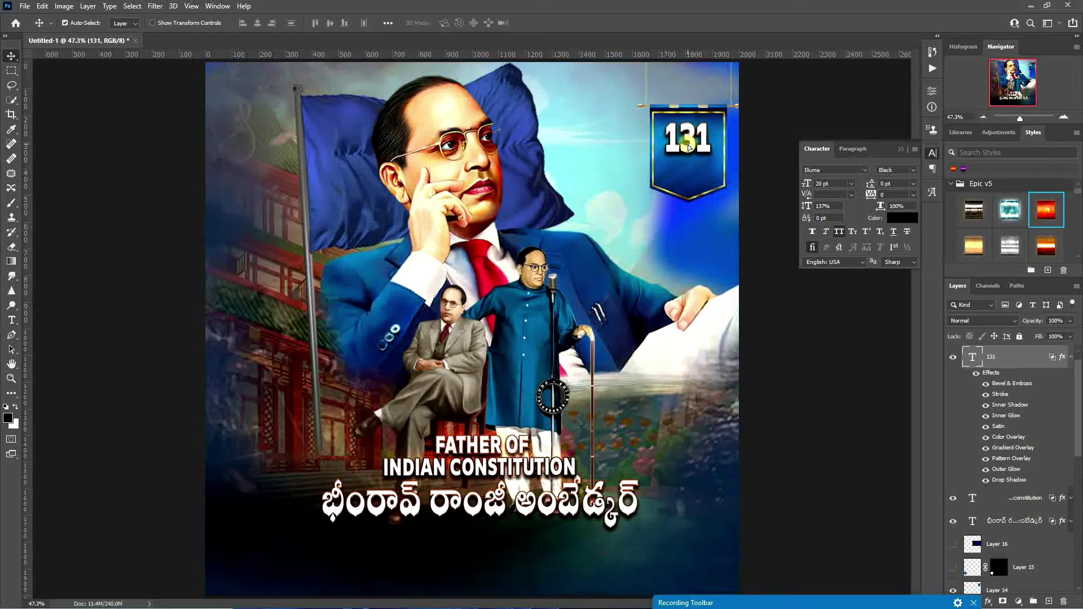
{"action": "left_click", "coordinate": [932, 153]}
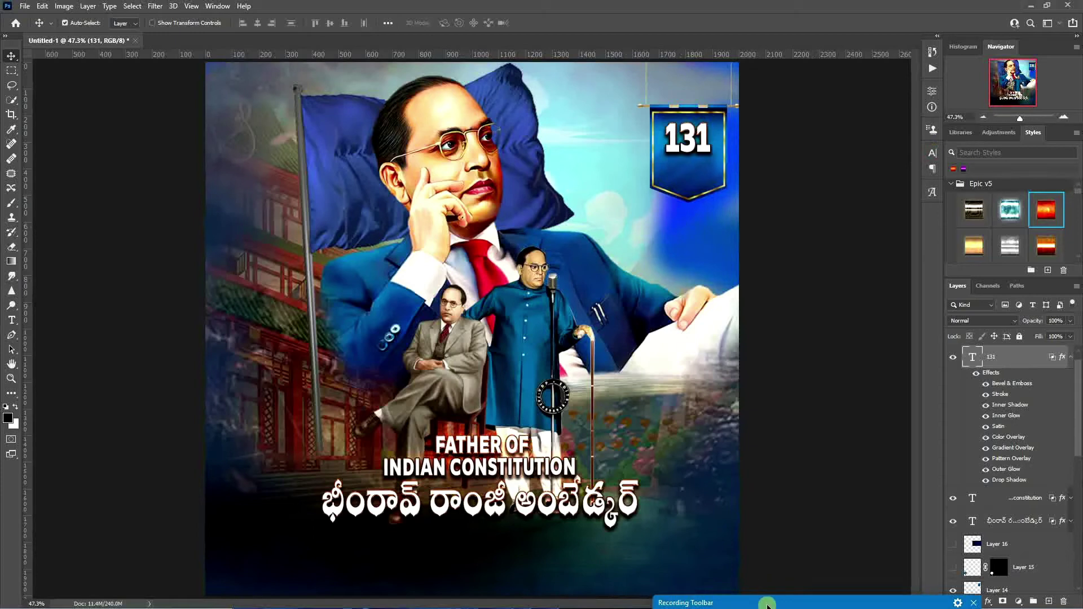
Step: Bring the parliament building image into the poster and place its layer behind the two smaller figures, above the large portrait layer
{"action": "left_click_drag", "start_coordinate": [767, 605], "coordinate": [777, 575]}
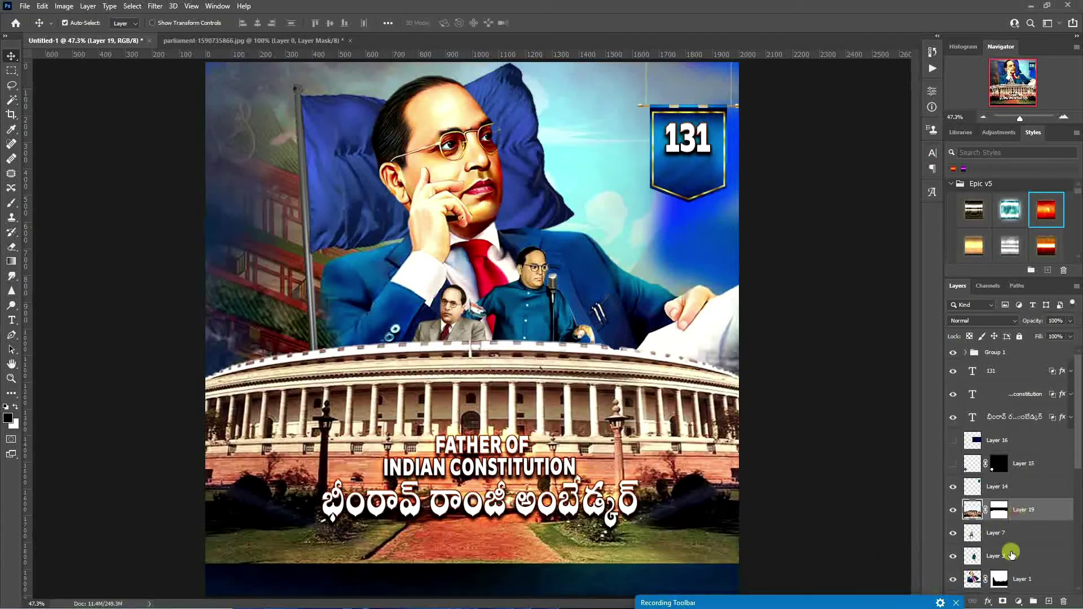
{"action": "left_click_drag", "start_coordinate": [1026, 516], "coordinate": [993, 558]}
{"action": "left_click", "coordinate": [996, 560]}
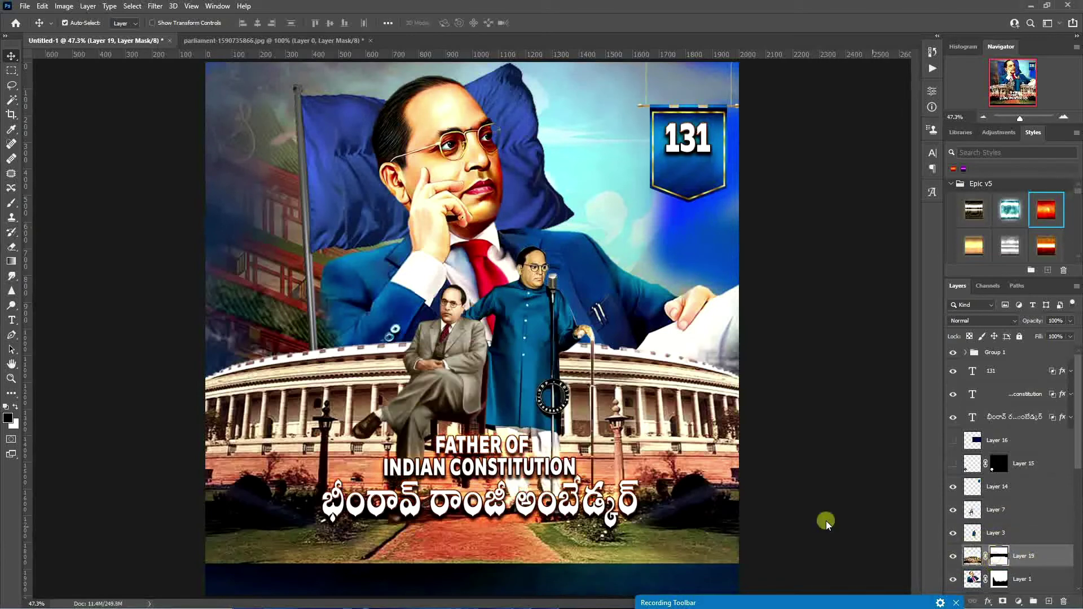
Step: Paint on the parliament layer's mask with a large textured brush to fade the building's lower part into the dark background
{"action": "key", "text": "b"}
{"action": "key", "text": "bracketleft"}
{"action": "key", "text": "bracketleft"}
{"action": "key", "text": "bracketleft"}
{"action": "key", "text": "bracketleft"}
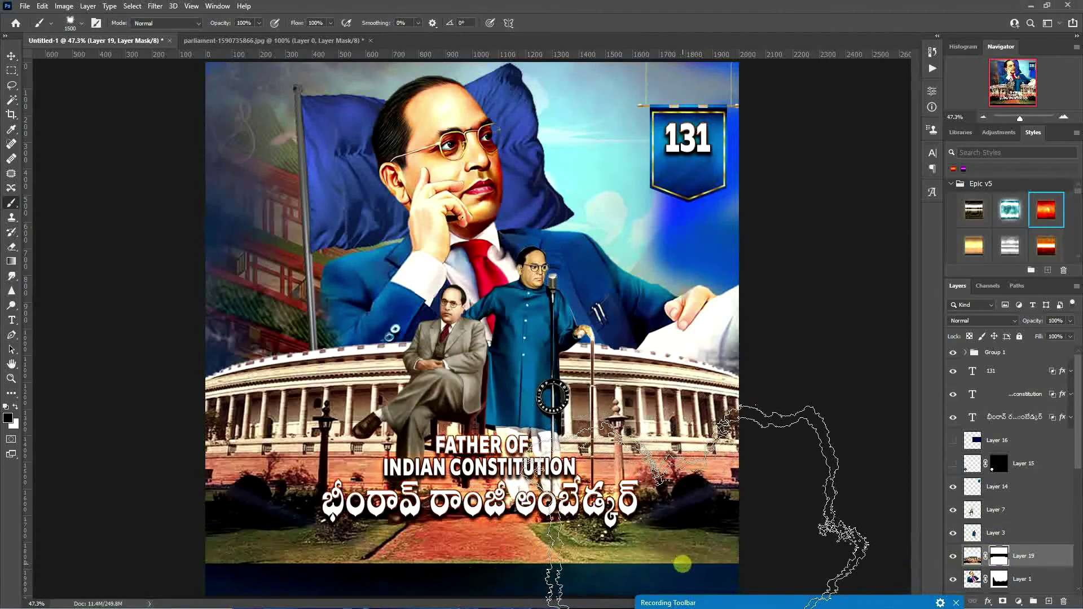
{"action": "mouse_move", "coordinate": [684, 573]}
{"action": "left_mouse_down"}
{"action": "mouse_move", "coordinate": [456, 602]}
{"action": "mouse_move", "coordinate": [399, 582]}
{"action": "mouse_move", "coordinate": [425, 577]}
{"action": "mouse_move", "coordinate": [264, 560]}
{"action": "mouse_move", "coordinate": [193, 521]}
{"action": "left_mouse_up"}
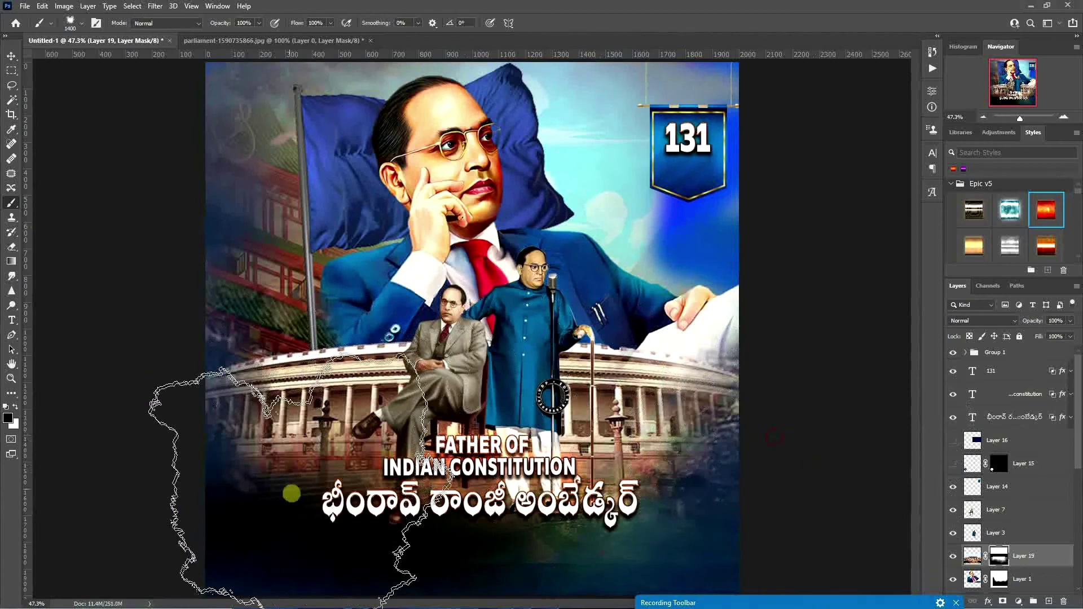
Step: Set the parliament layer's blend mode to Luminosity with 94% opacity
{"action": "left_click", "coordinate": [11, 56]}
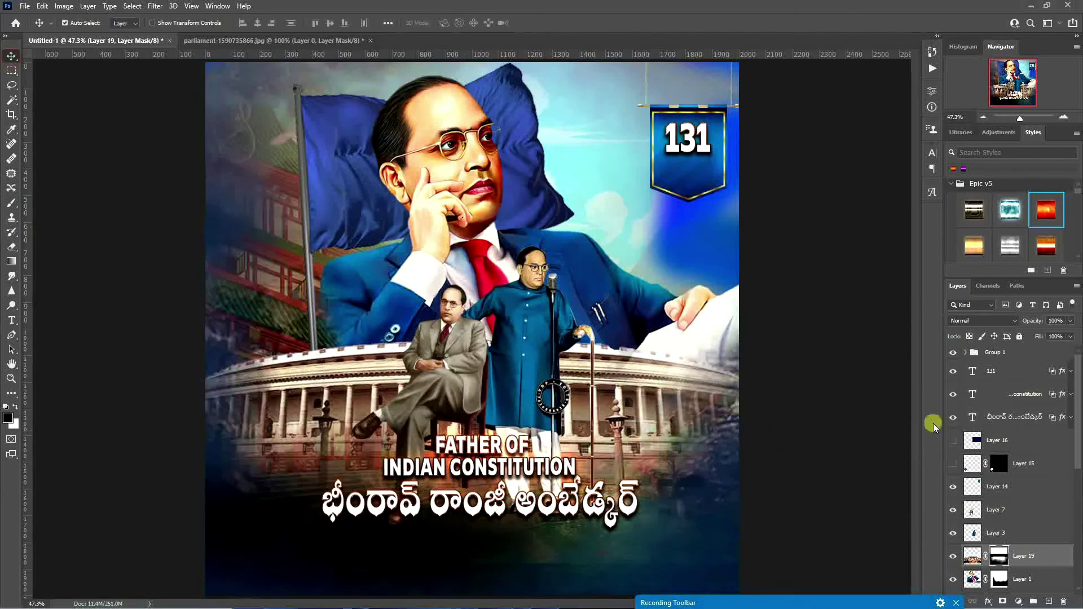
{"action": "left_click", "coordinate": [1013, 320]}
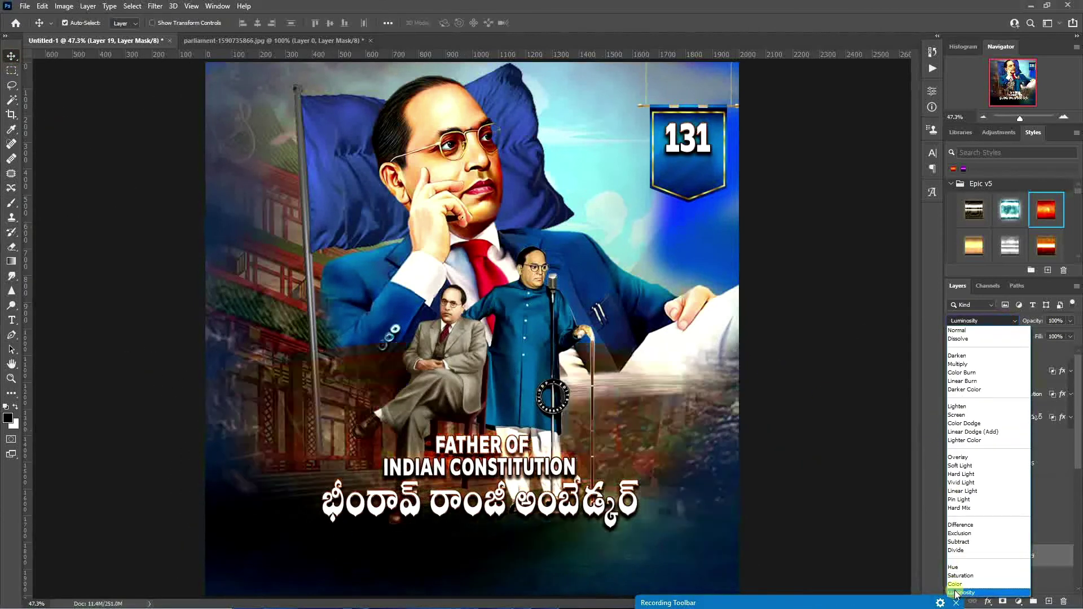
{"action": "left_click", "coordinate": [959, 592]}
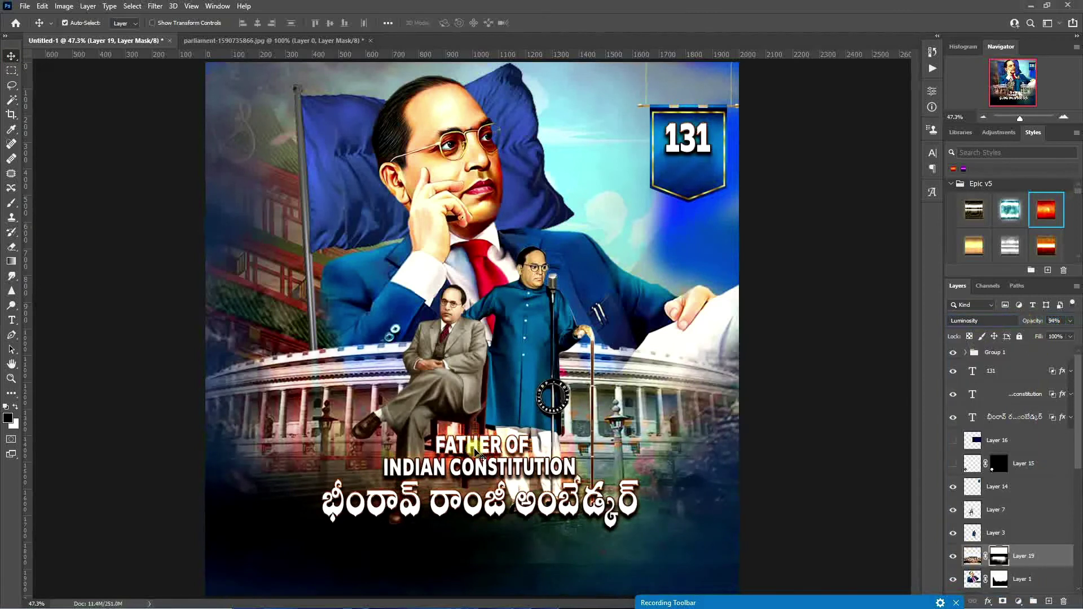
{"action": "left_click_drag", "start_coordinate": [478, 454], "coordinate": [479, 455]}
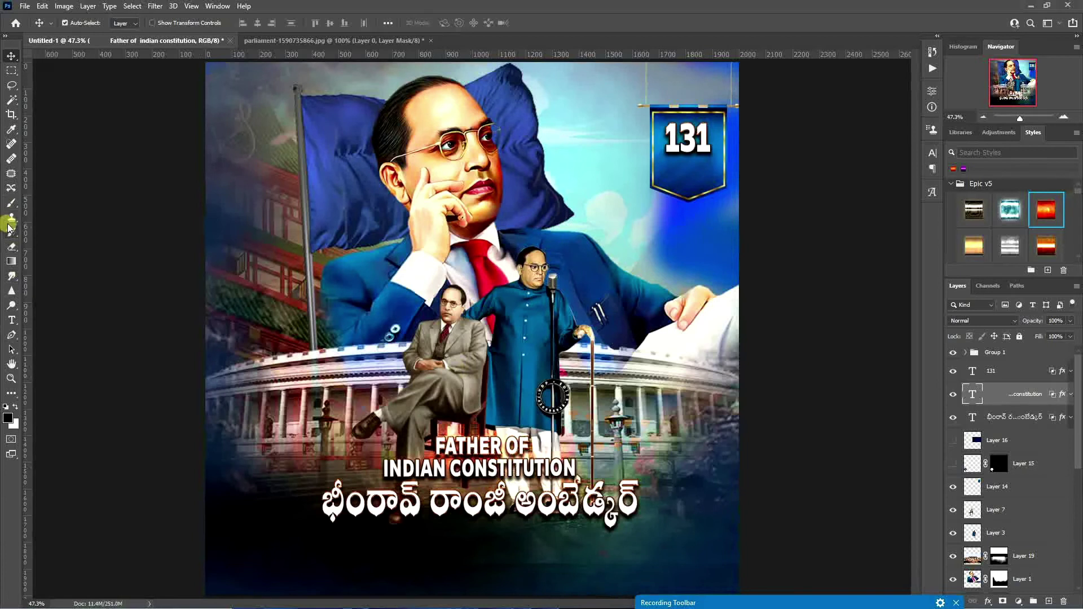
Step: Replace the "131" text on the banner with "14 april" on two lines
{"action": "left_click", "coordinate": [11, 320]}
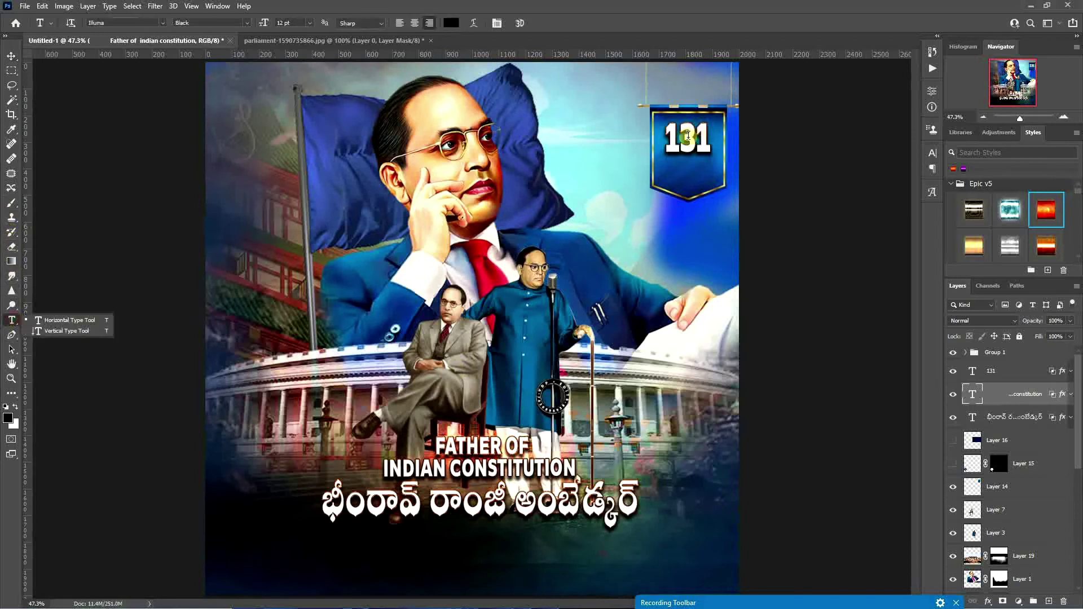
{"action": "left_click", "coordinate": [683, 137]}
{"action": "key", "text": "ctrl+a"}
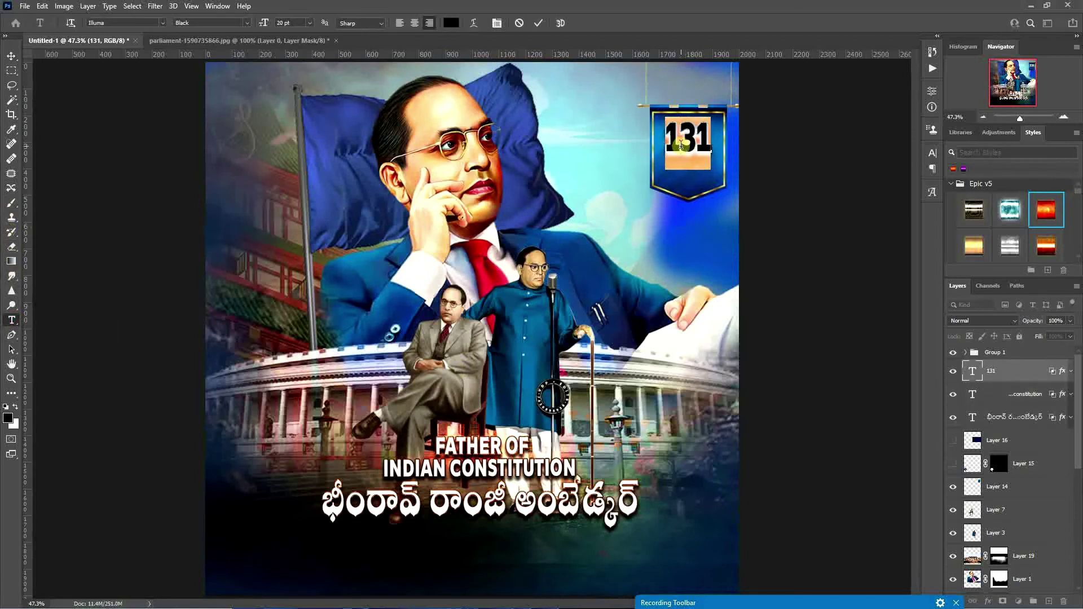
{"action": "type", "text": "14"}
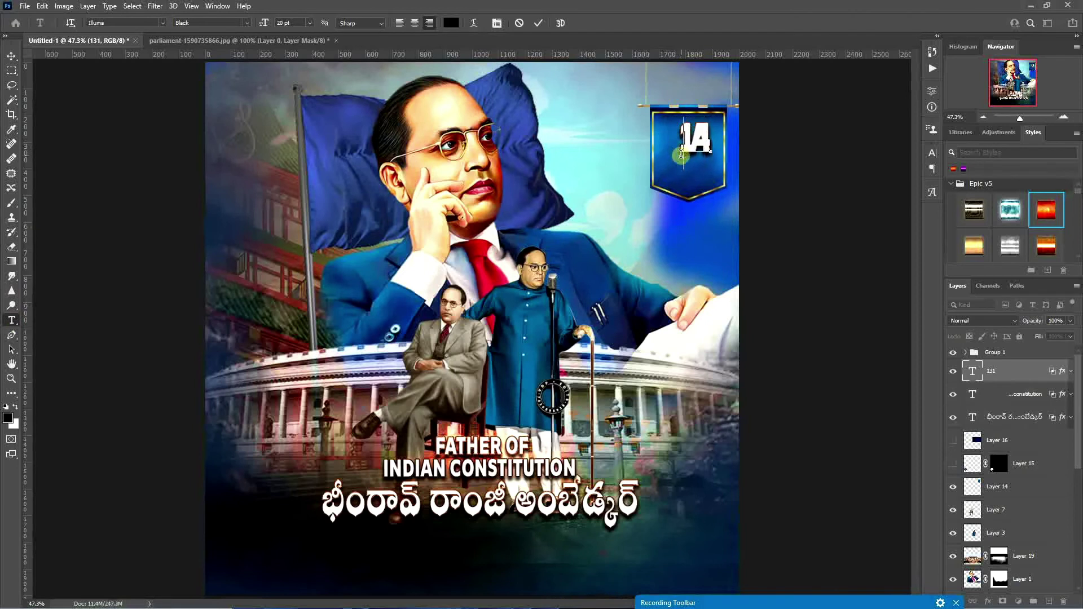
{"action": "type", "text": "PR14"}
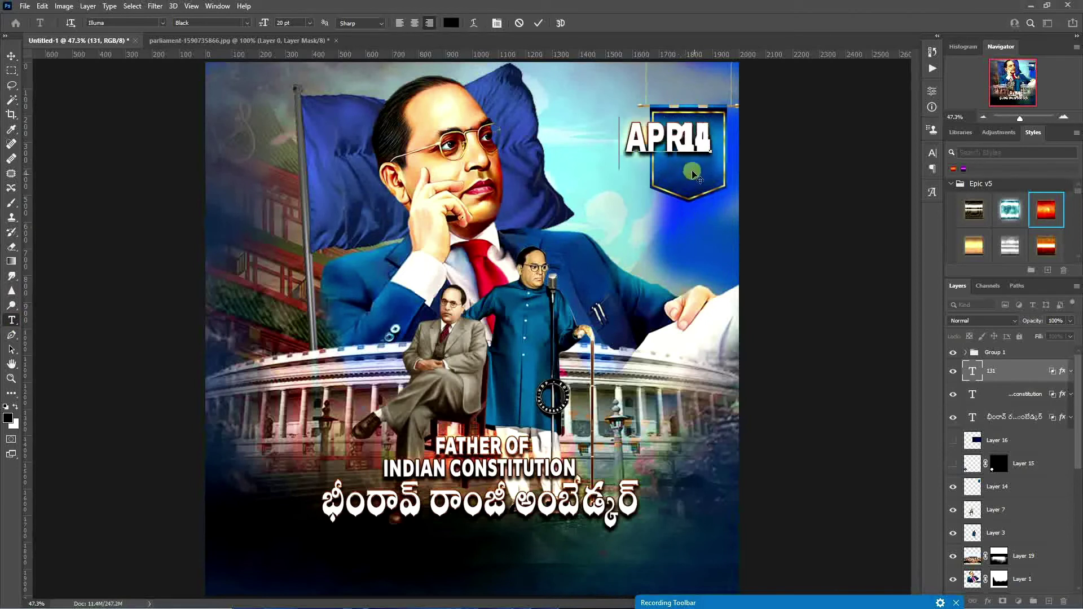
{"action": "left_click", "coordinate": [540, 24]}
Step: Set the banner text's leading to 20 pt, then reduce the word "APRIL" to 7 pt and tighten its leading
{"action": "left_click", "coordinate": [933, 152]}
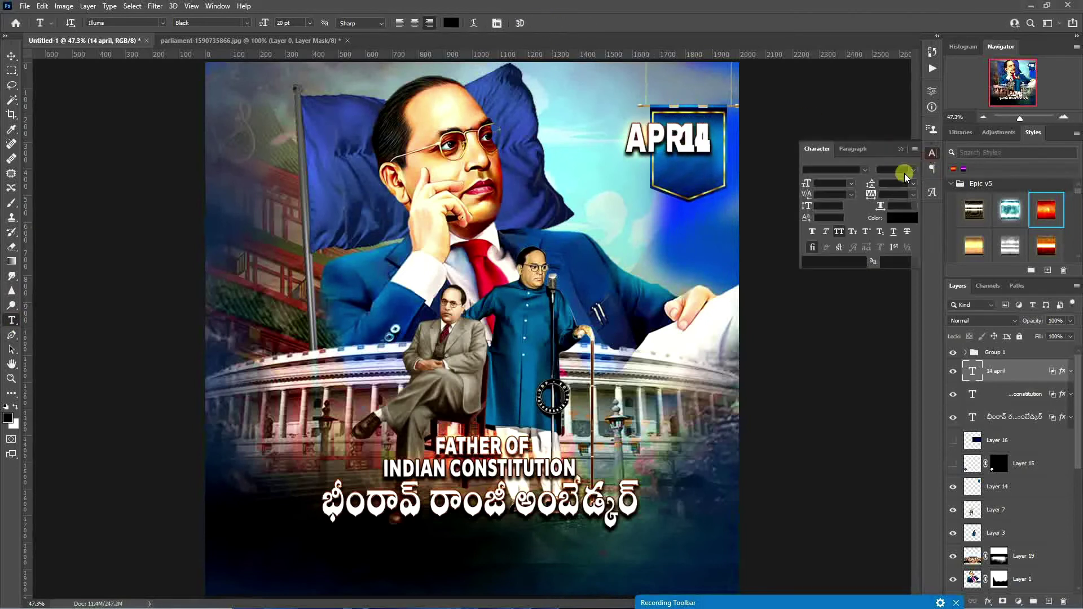
{"action": "left_click", "coordinate": [882, 183]}
{"action": "left_click_drag", "start_coordinate": [631, 167], "coordinate": [713, 178]}
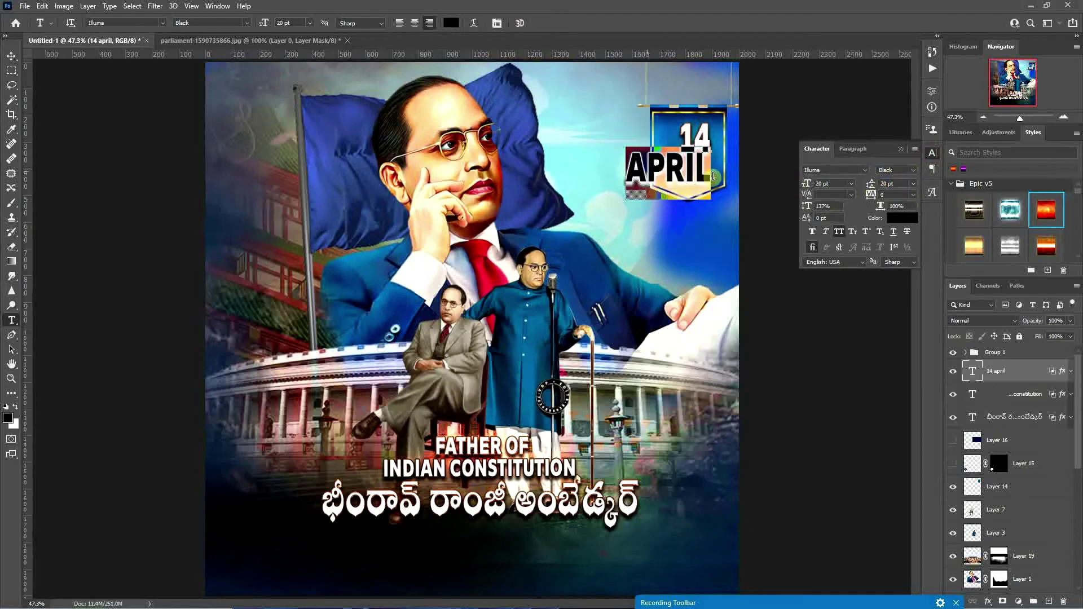
{"action": "left_click_drag", "start_coordinate": [811, 186], "coordinate": [804, 188]}
{"action": "left_click_drag", "start_coordinate": [873, 185], "coordinate": [868, 187]}
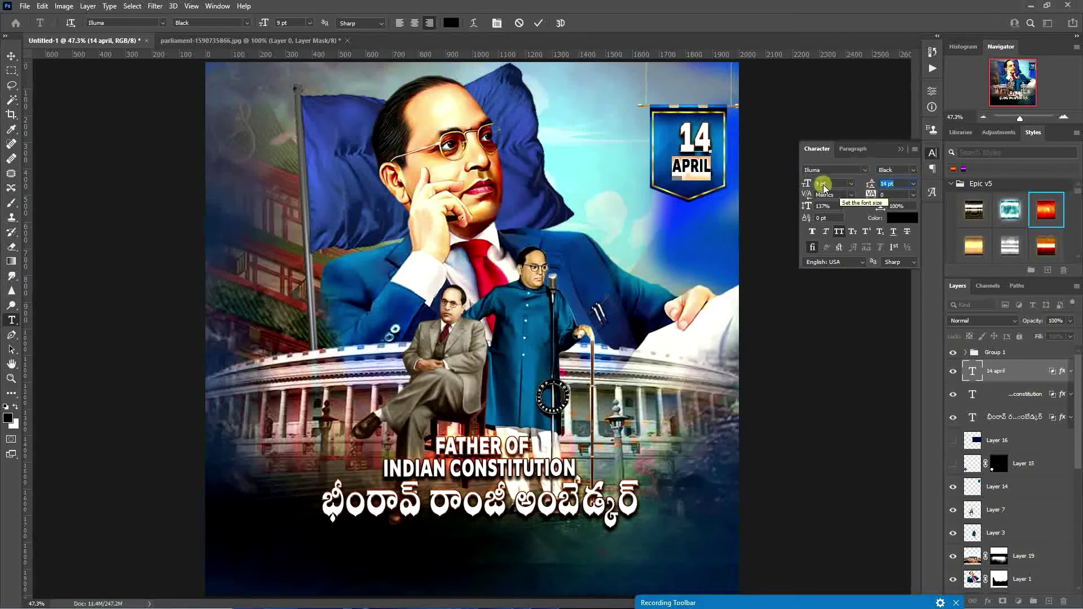
{"action": "left_click", "coordinate": [803, 187]}
{"action": "scroll", "coordinate": [826, 183], "scroll_direction": "down", "scroll_amount": 2}
{"action": "left_click", "coordinate": [872, 185]}
{"action": "scroll", "coordinate": [892, 183], "scroll_direction": "down", "scroll_amount": 1}
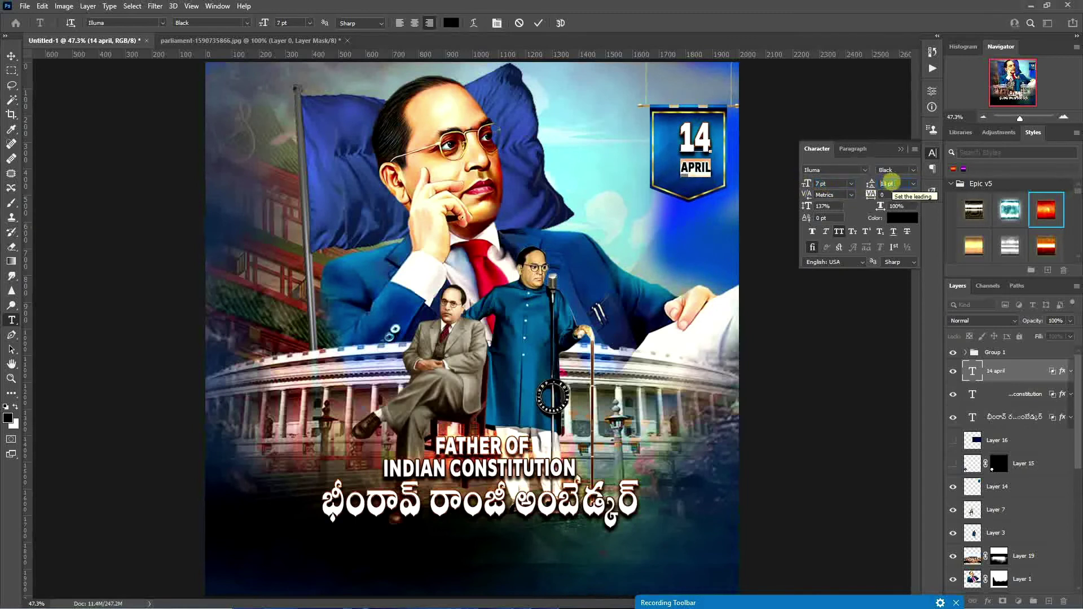
{"action": "left_click", "coordinate": [539, 23]}
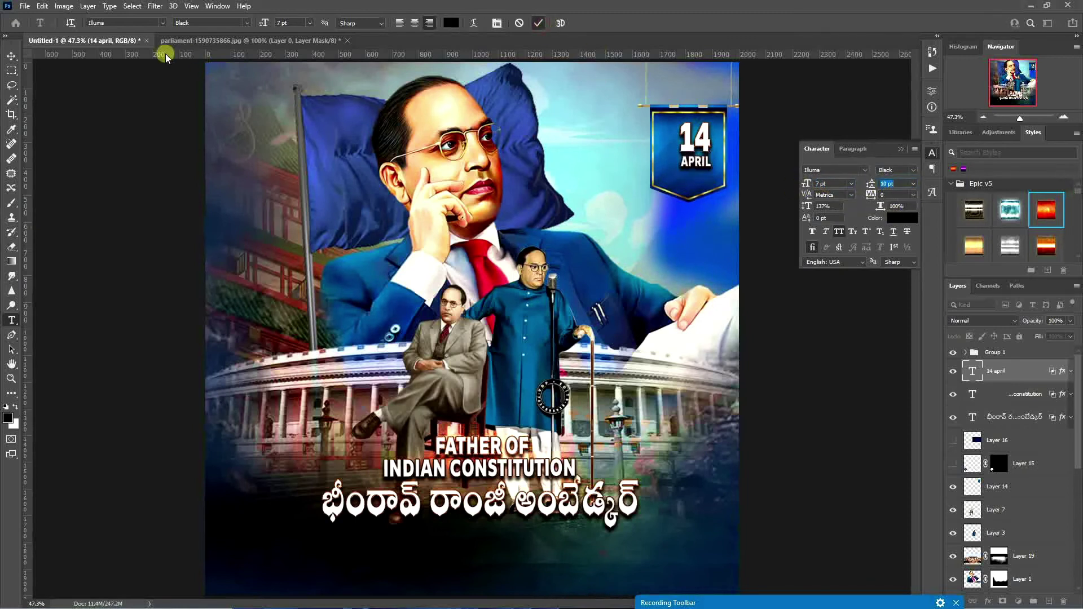
Step: Scale the "14 APRIL" text up slightly and centre it inside the blue banner
{"action": "left_click", "coordinate": [11, 56]}
{"action": "key", "text": "ctrl+t"}
{"action": "mouse_move", "coordinate": [695, 172]}
{"action": "left_mouse_down"}
{"action": "mouse_move", "coordinate": [669, 147]}
{"action": "mouse_move", "coordinate": [698, 183]}
{"action": "left_mouse_up"}
{"action": "left_click", "coordinate": [559, 23]}
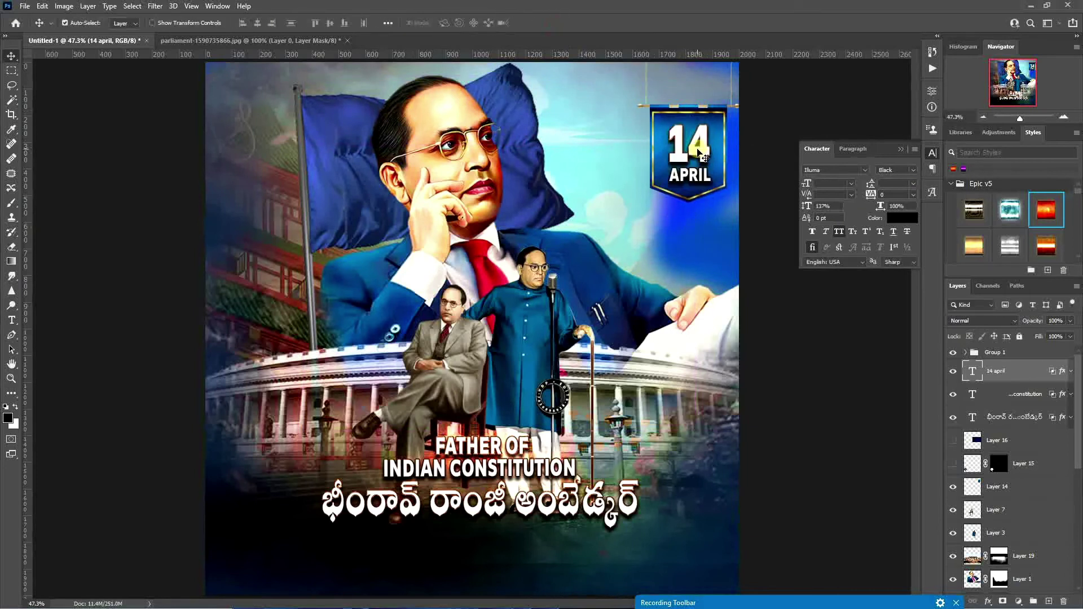
{"action": "left_click", "coordinate": [898, 159]}
Step: Add a new two-line text "the biggest Festival of india" beside the flagpole
{"action": "left_click", "coordinate": [11, 321]}
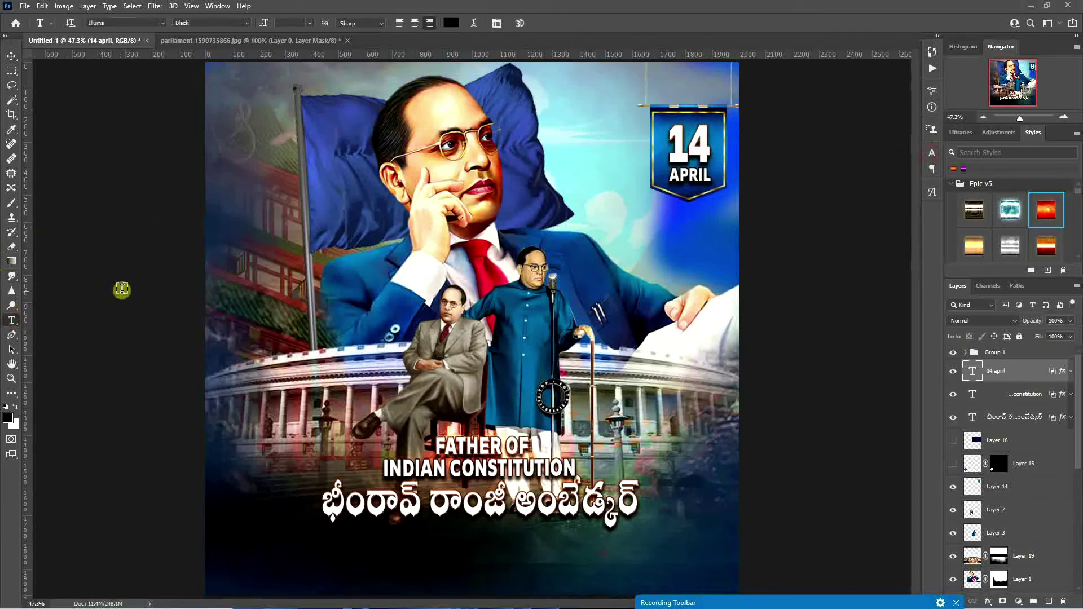
{"action": "left_click", "coordinate": [248, 173]}
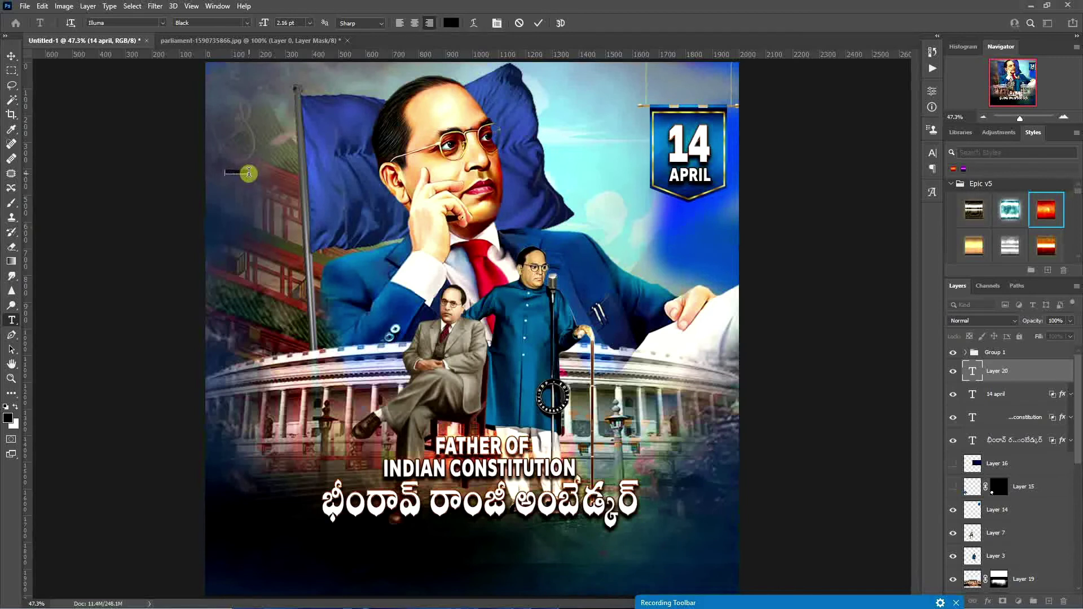
{"action": "key", "text": "ctrl+a"}
{"action": "key", "text": "ctrl+Return"}
{"action": "left_click", "coordinate": [221, 172]}
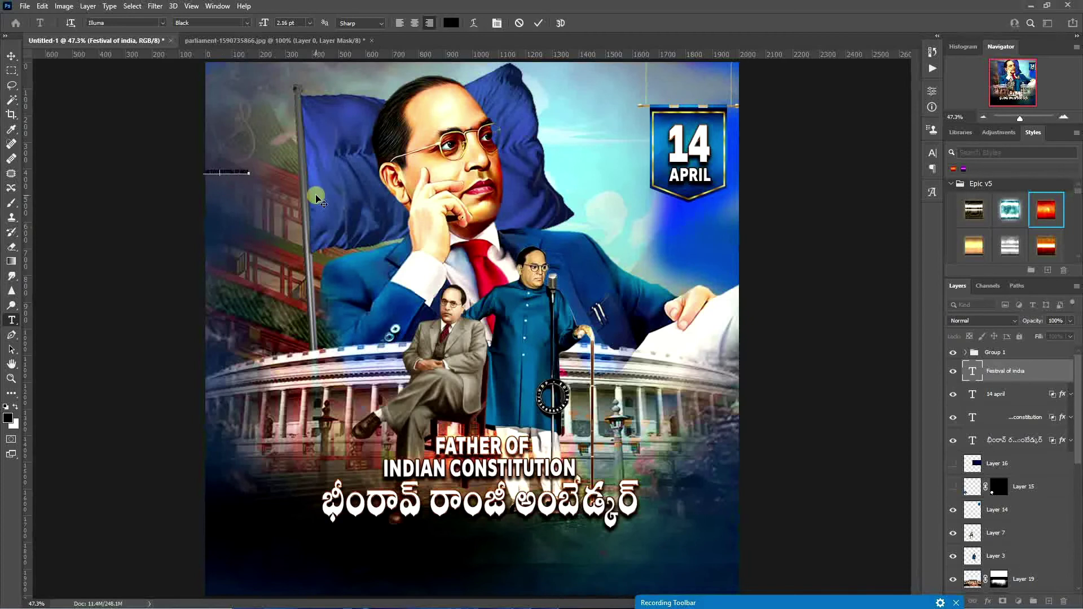
{"action": "left_click", "coordinate": [539, 23]}
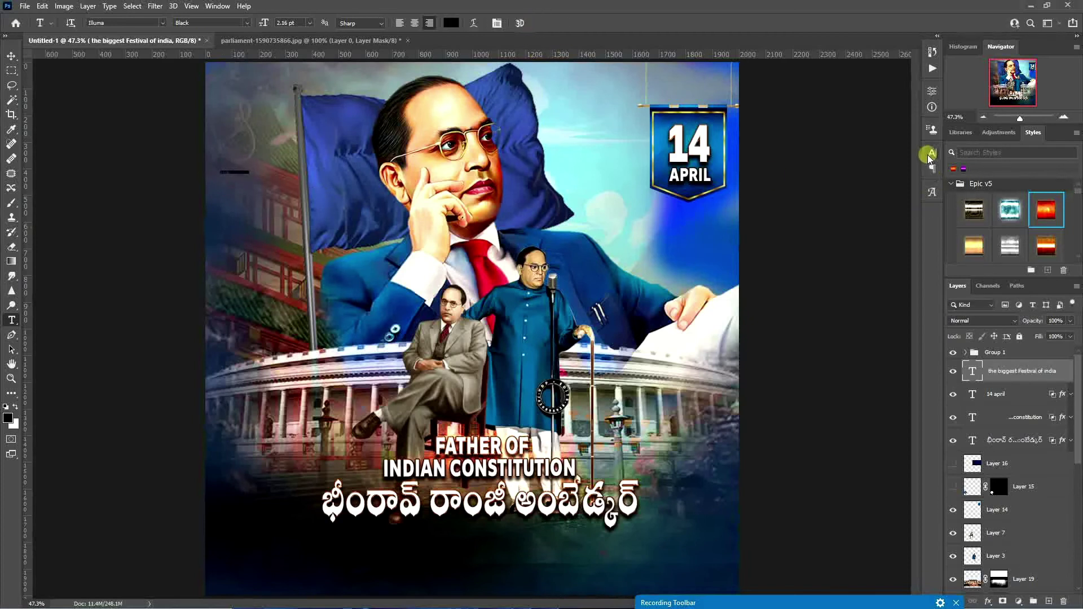
Step: Set the "the biggest Festival of india" text to 14 pt with 17 pt leading and move it over the large portrait
{"action": "left_click", "coordinate": [932, 152]}
{"action": "left_click", "coordinate": [898, 183]}
{"action": "key", "text": "Return"}
{"action": "key", "text": "Return"}
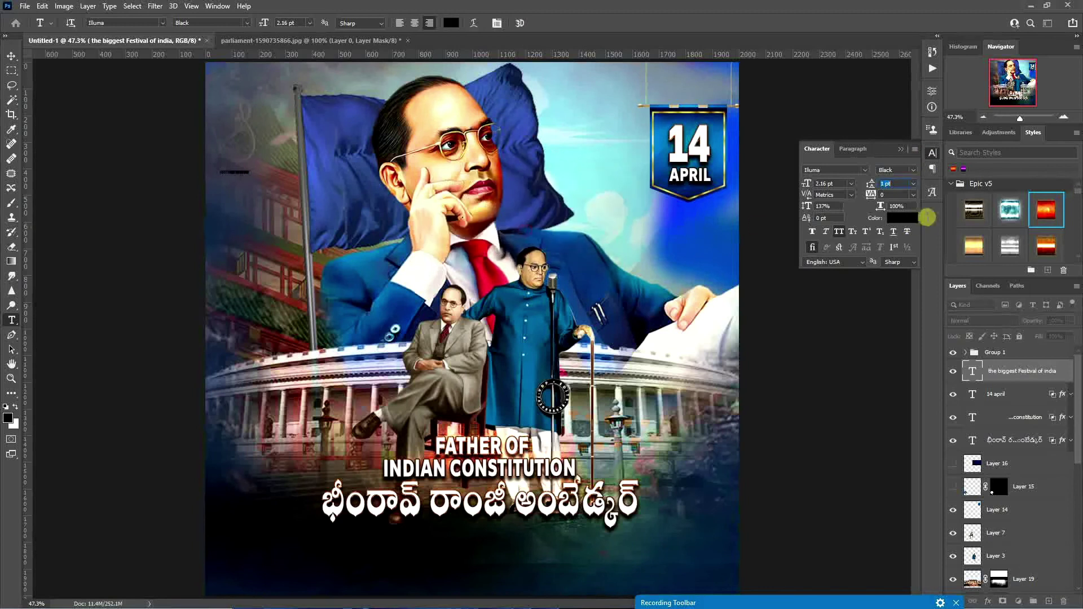
{"action": "left_click_drag", "start_coordinate": [871, 184], "coordinate": [884, 194]}
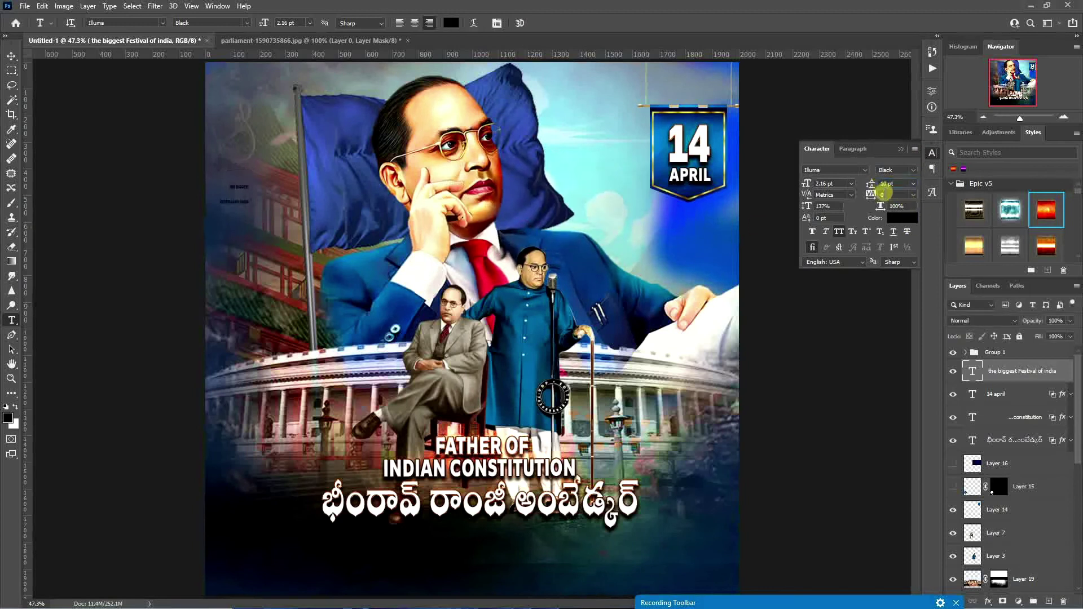
{"action": "left_click_drag", "start_coordinate": [808, 184], "coordinate": [824, 185]}
{"action": "left_click", "coordinate": [11, 55]}
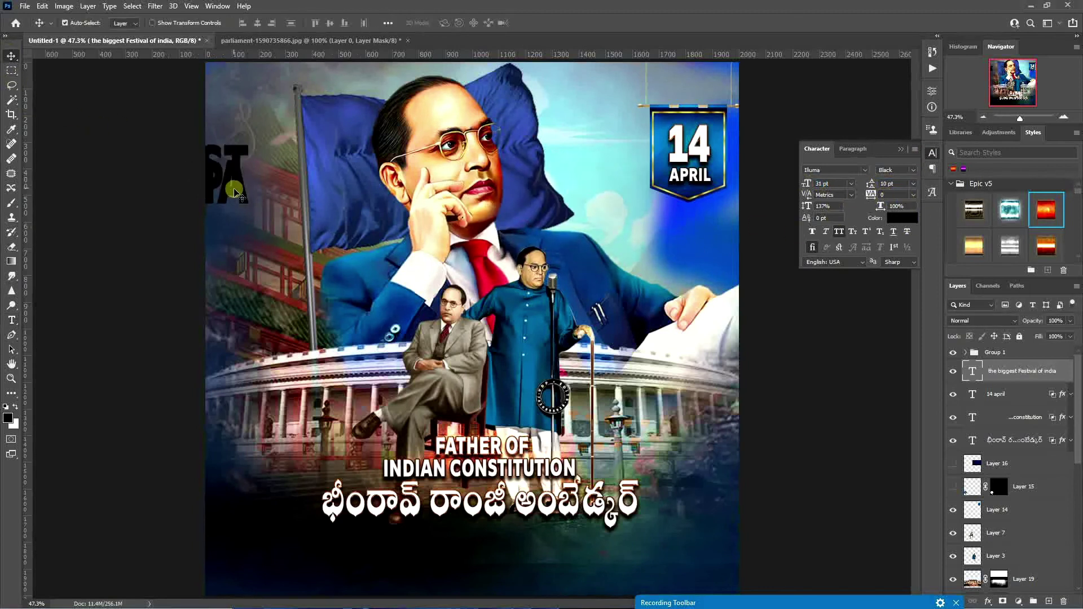
{"action": "left_click_drag", "start_coordinate": [234, 191], "coordinate": [472, 140]}
{"action": "left_click_drag", "start_coordinate": [808, 185], "coordinate": [796, 182]}
{"action": "left_click_drag", "start_coordinate": [871, 184], "coordinate": [858, 185]}
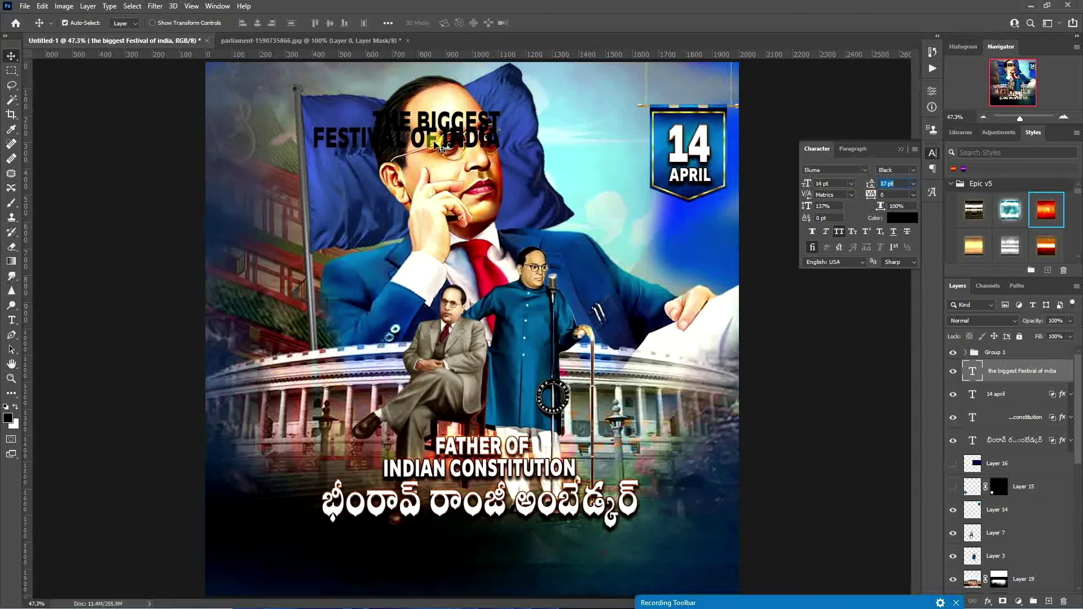
Step: Change the font of the words "the biggest" to Janelotus-Demo Regular
{"action": "left_click", "coordinate": [927, 157]}
{"action": "left_click", "coordinate": [548, 239]}
{"action": "type", "text": "t"}
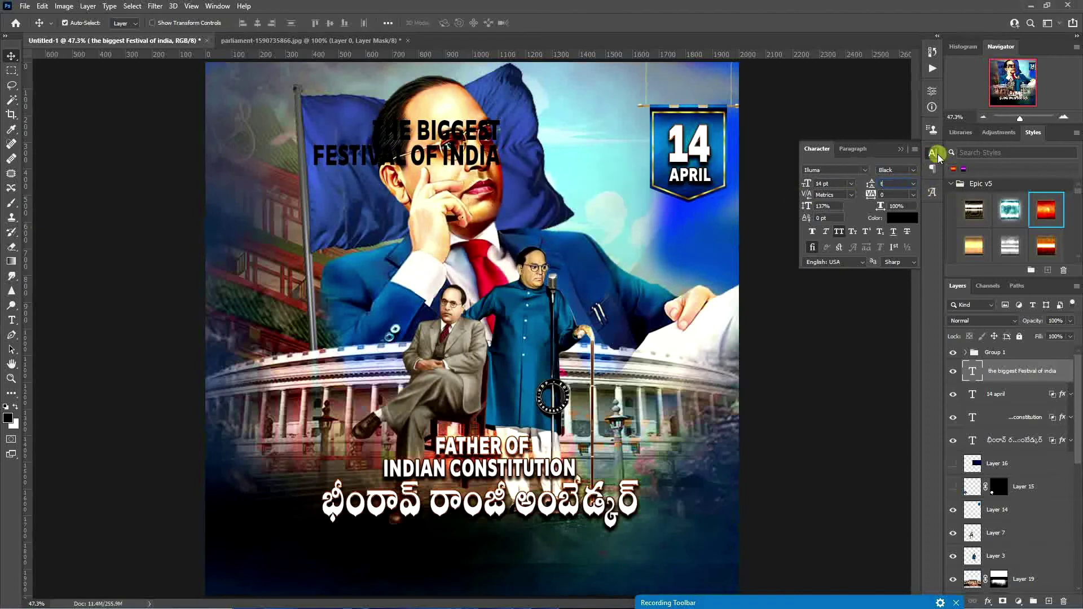
{"action": "key", "text": "Return"}
{"action": "key", "text": "Return"}
{"action": "double_click", "coordinate": [384, 138]}
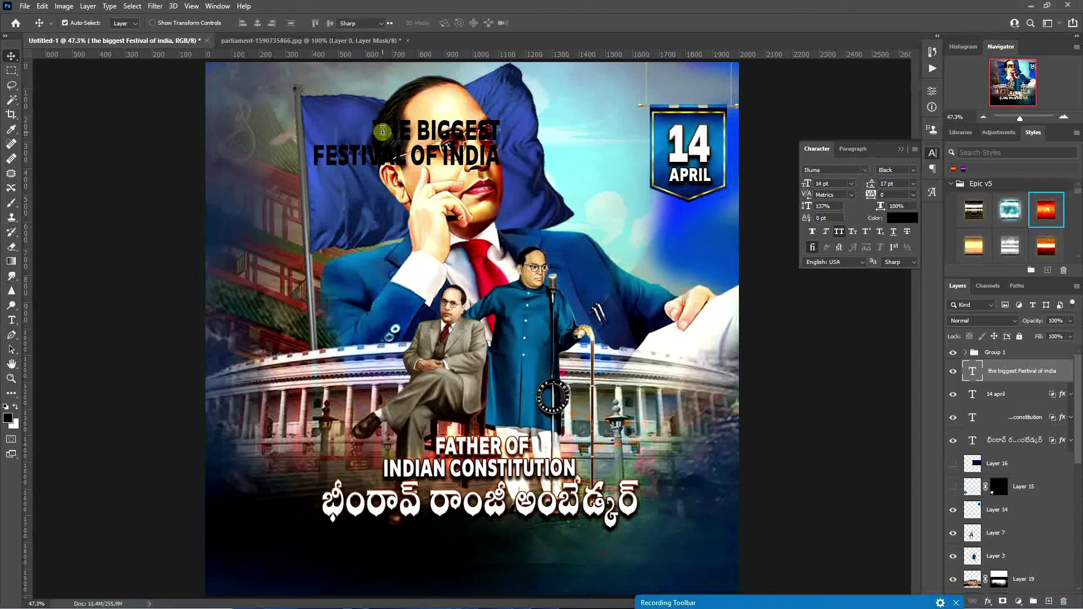
{"action": "left_click", "coordinate": [866, 170]}
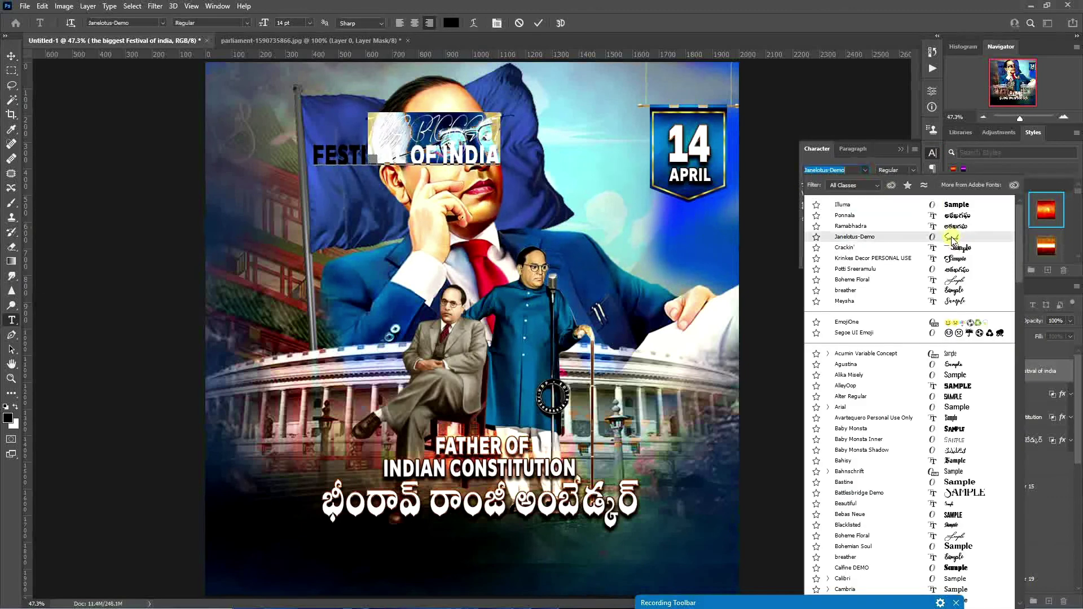
{"action": "left_click", "coordinate": [953, 237]}
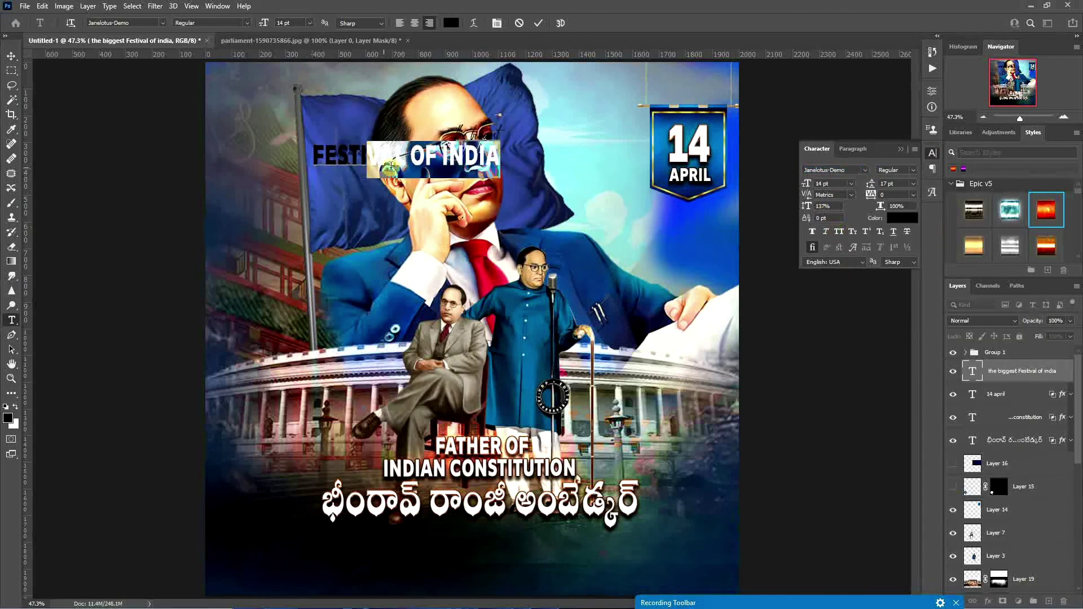
Step: Set the "Festival of india" line to 3 pt with 6 pt leading
{"action": "left_click_drag", "start_coordinate": [305, 162], "coordinate": [468, 169]}
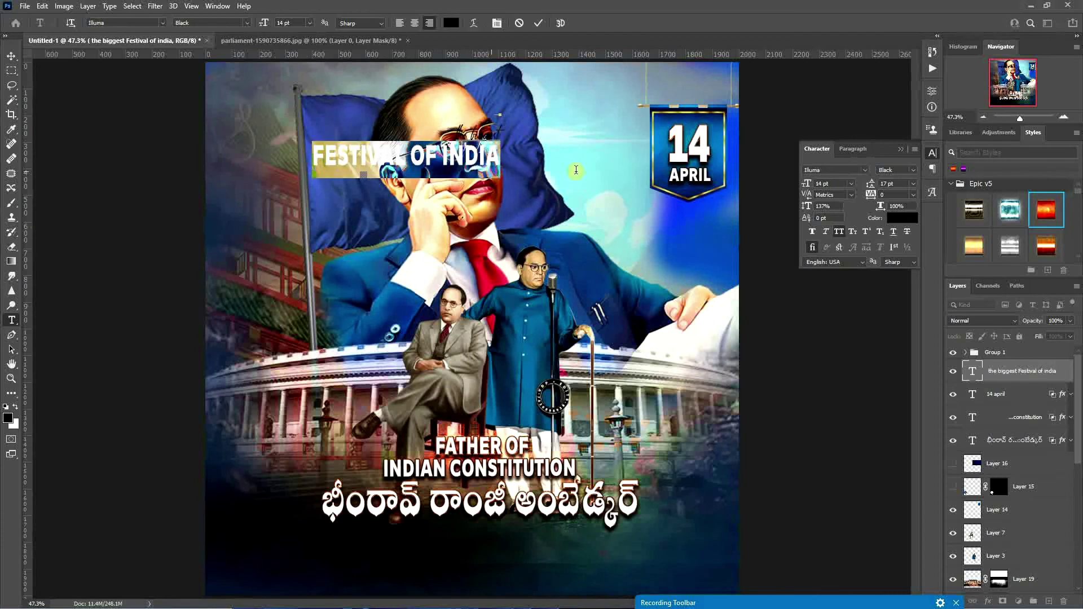
{"action": "left_click_drag", "start_coordinate": [807, 184], "coordinate": [804, 188]}
{"action": "left_click_drag", "start_coordinate": [872, 186], "coordinate": [864, 188]}
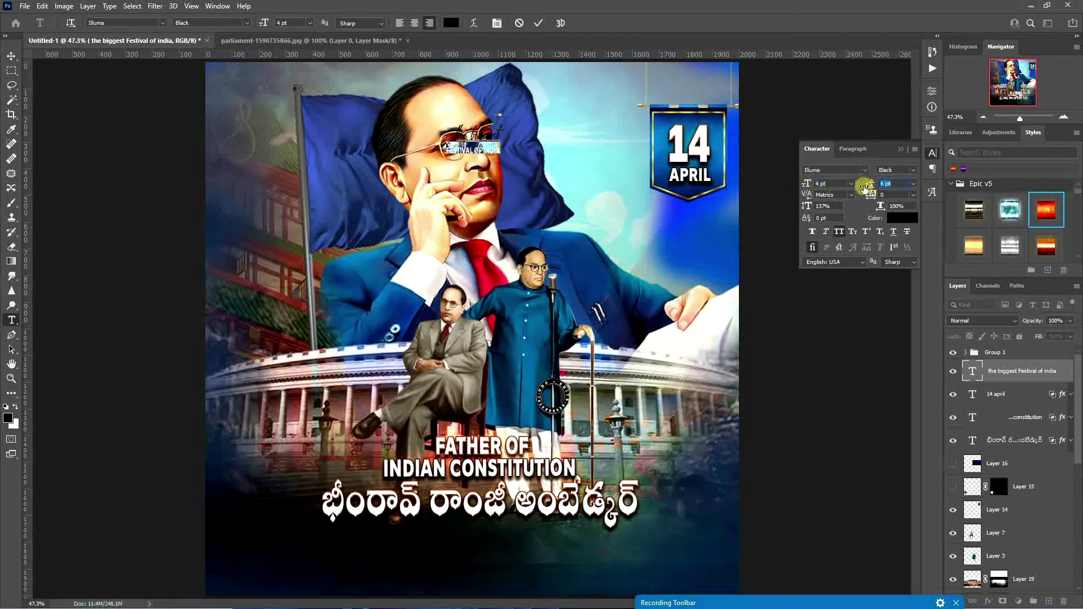
{"action": "left_click", "coordinate": [827, 183]}
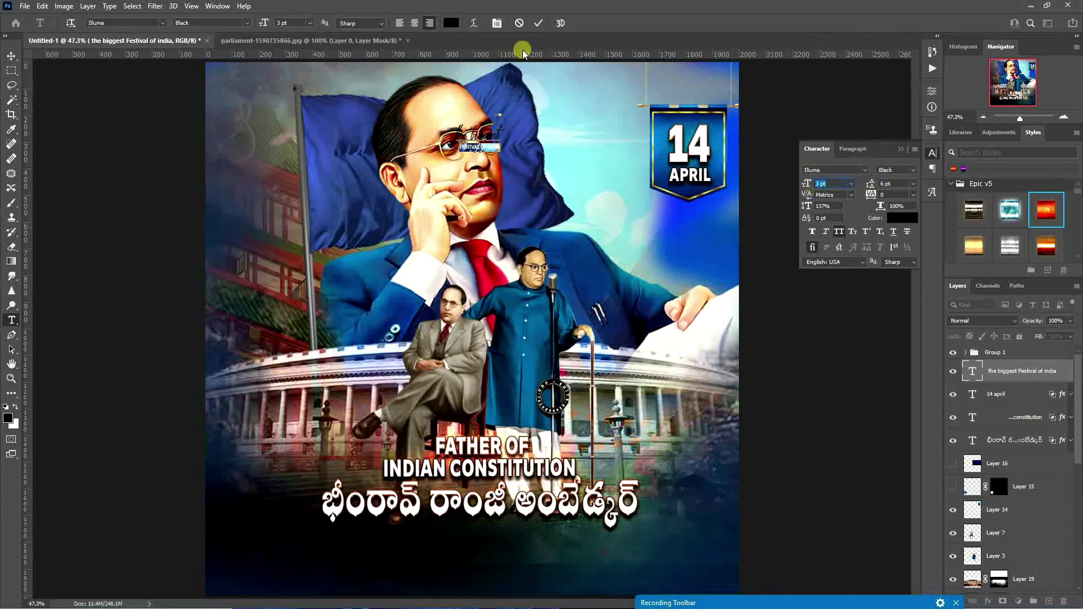
Step: Scale the "the biggest Festival of india" text to about 176% and move it into the poster's upper-left corner beside the flagpole
{"action": "left_click", "coordinate": [538, 23]}
{"action": "left_click", "coordinate": [11, 56]}
{"action": "key", "text": "ctrl+t"}
{"action": "left_click_drag", "start_coordinate": [503, 163], "coordinate": [285, 118]}
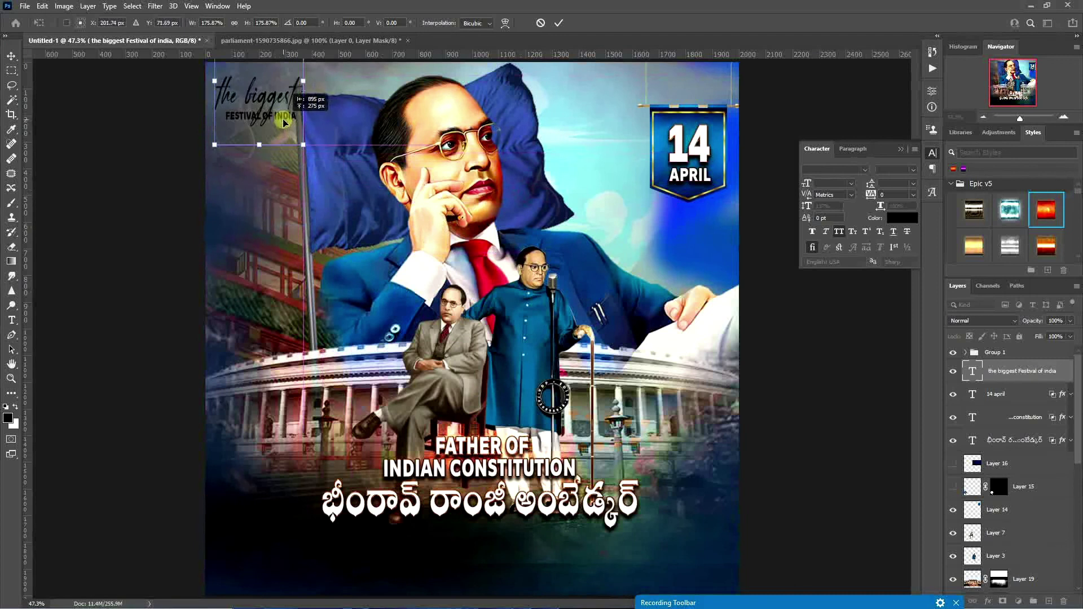
{"action": "left_click", "coordinate": [559, 23]}
Step: Set the font size of the "Festival of india" line to 6 pt
{"action": "key", "text": "t"}
{"action": "triple_click", "coordinate": [228, 121]}
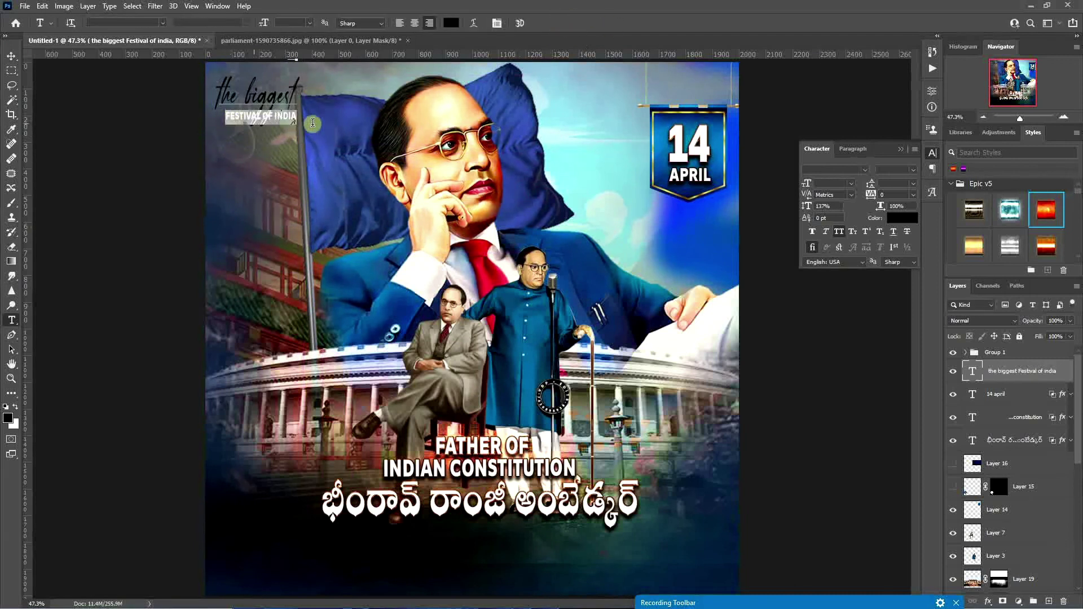
{"action": "left_click", "coordinate": [835, 184]}
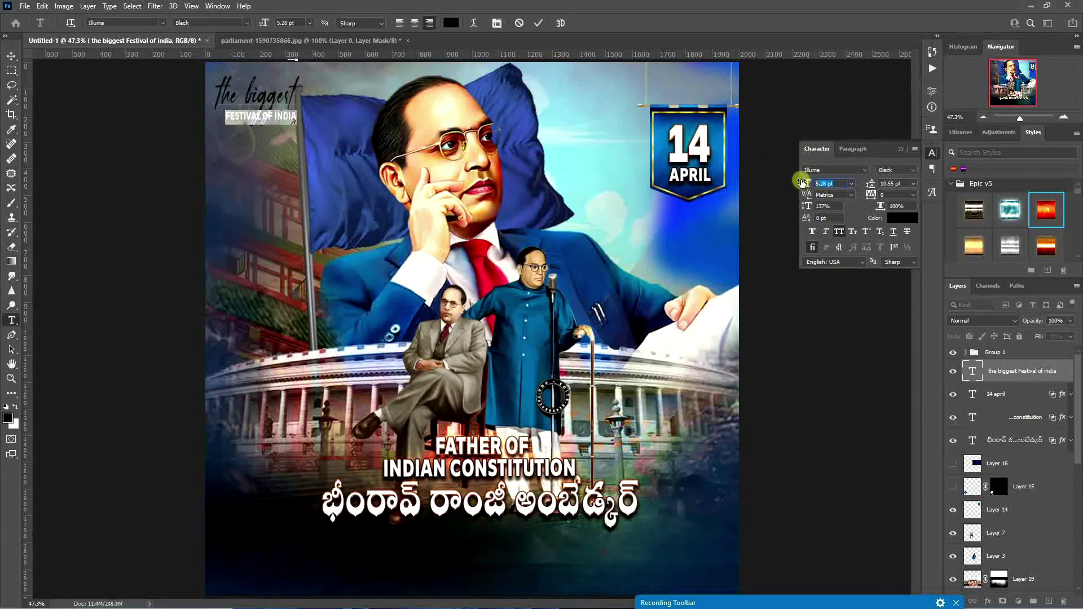
{"action": "left_click", "coordinate": [541, 24]}
Step: Paste the copied layer style onto the "the biggest Festival of india" text layer
{"action": "right_click", "coordinate": [999, 371]}
{"action": "left_click", "coordinate": [895, 486]}
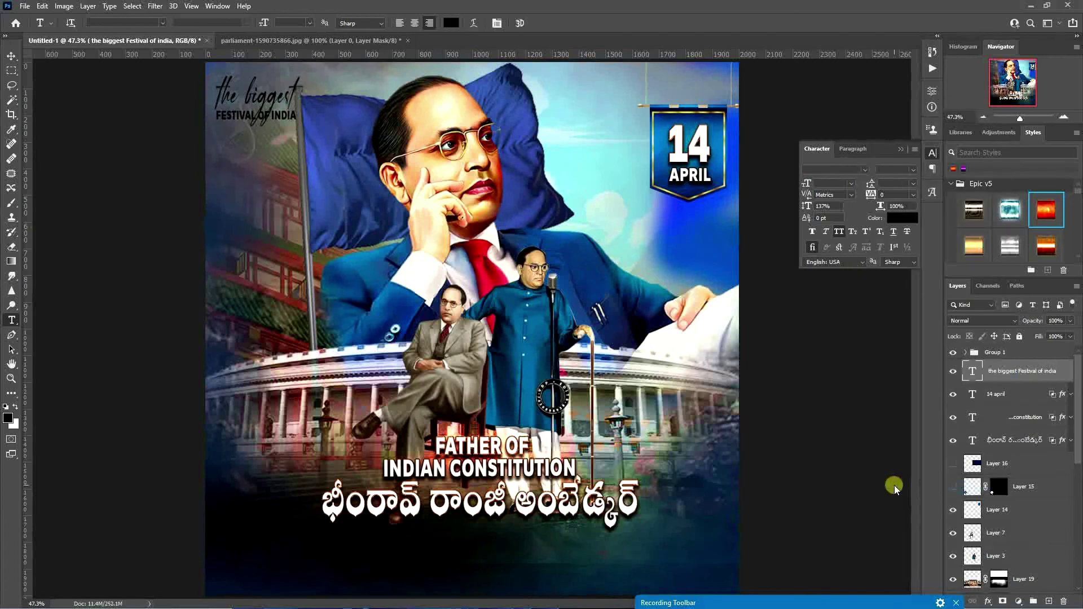
{"action": "left_click", "coordinate": [11, 56]}
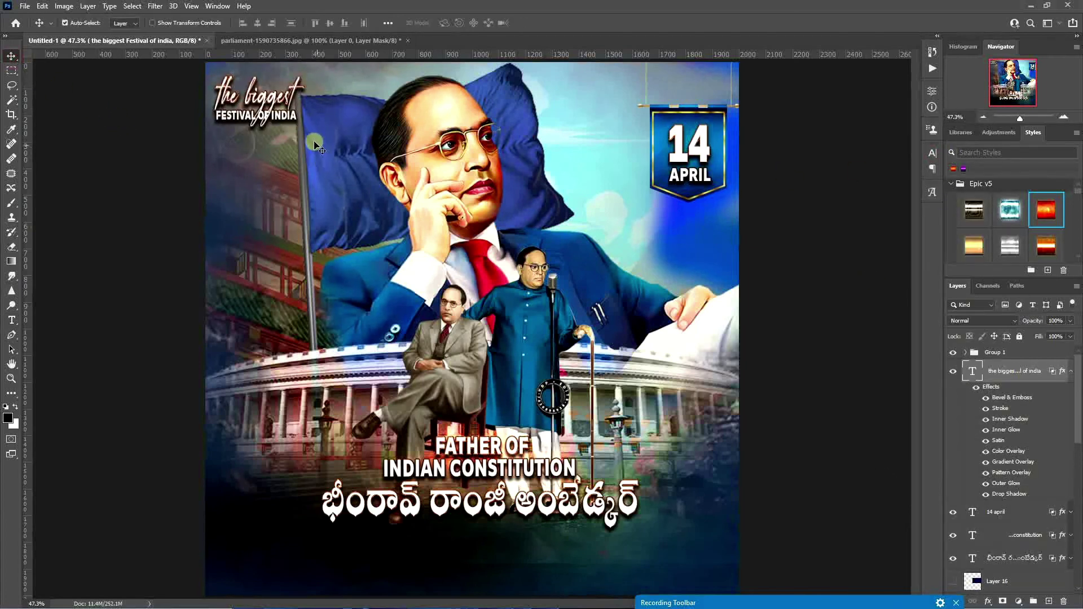
Step: Enlarge the Telugu title to 31 pt and centre it horizontally below the "Father of Indian Constitution" lines
{"action": "left_click", "coordinate": [1011, 559]}
{"action": "left_click", "coordinate": [933, 153]}
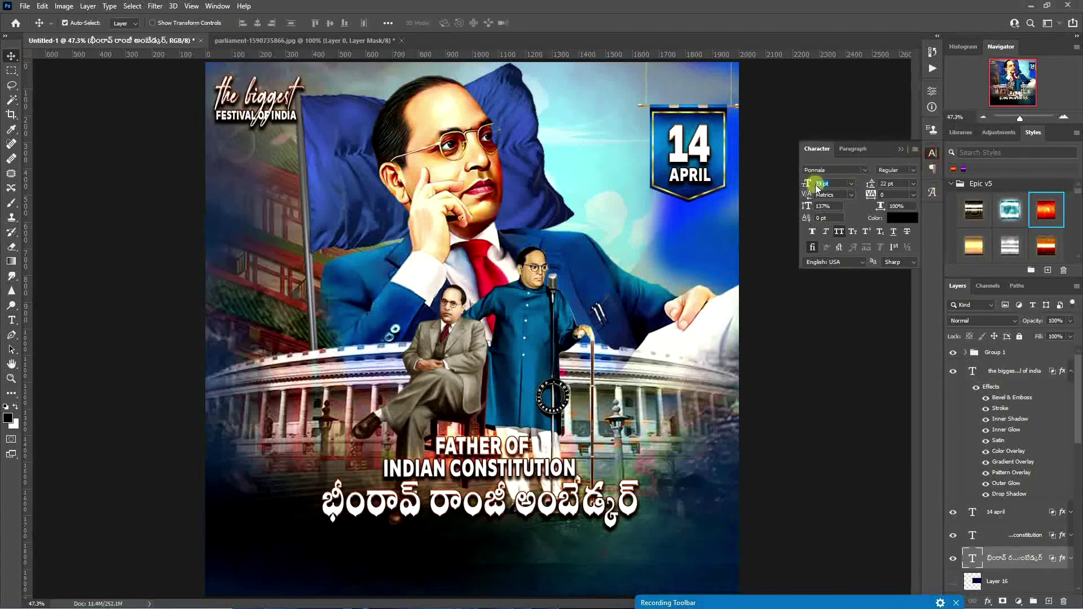
{"action": "left_click", "coordinate": [817, 185]}
{"action": "type", "text": "39"}
{"action": "key", "text": "Return"}
{"action": "left_click_drag", "start_coordinate": [548, 507], "coordinate": [638, 517]}
{"action": "left_click_drag", "start_coordinate": [807, 183], "coordinate": [802, 184]}
{"action": "left_click", "coordinate": [827, 208]}
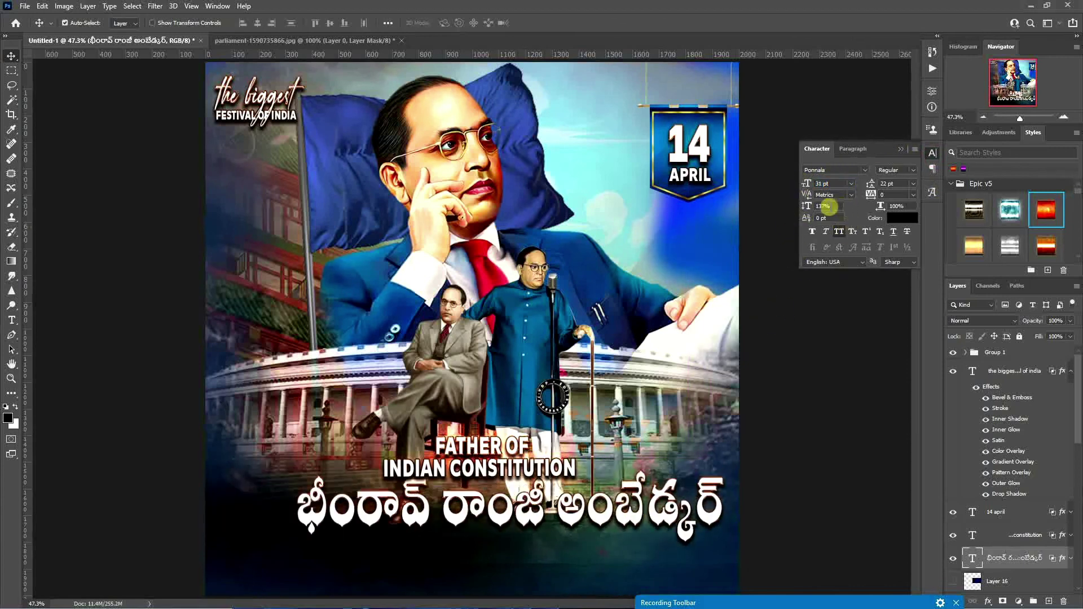
{"action": "left_click_drag", "start_coordinate": [632, 516], "coordinate": [599, 520]}
{"action": "left_click", "coordinate": [932, 154]}
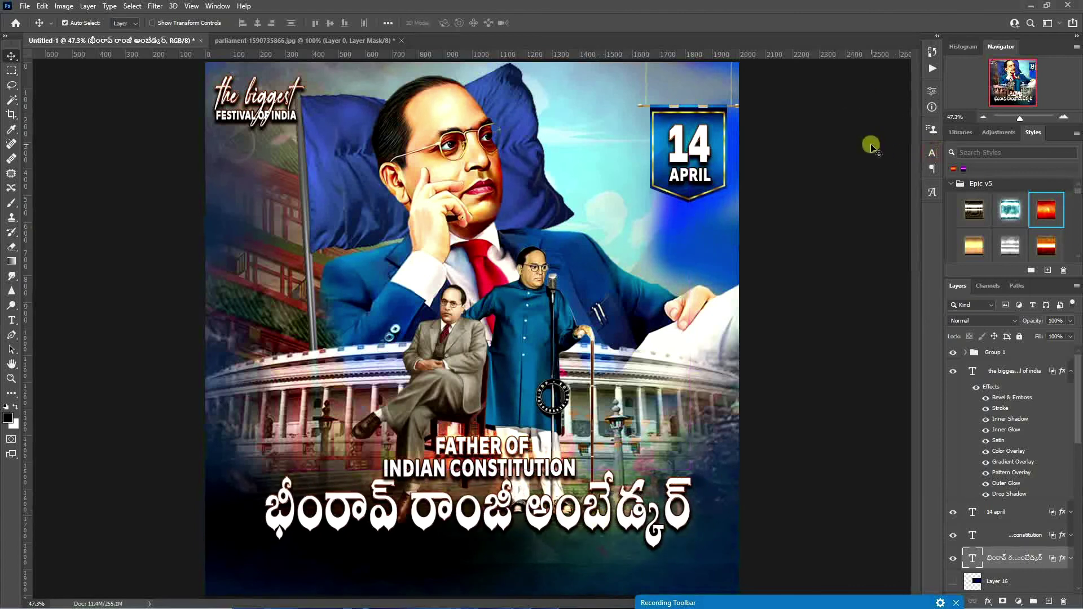
{"action": "mouse_move", "coordinate": [830, 591]}
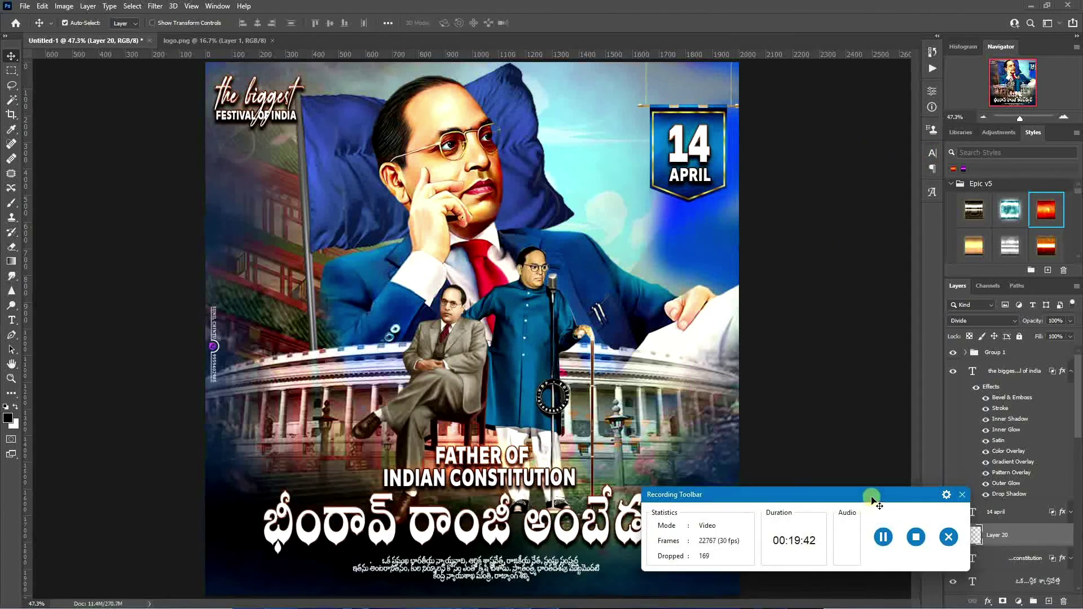